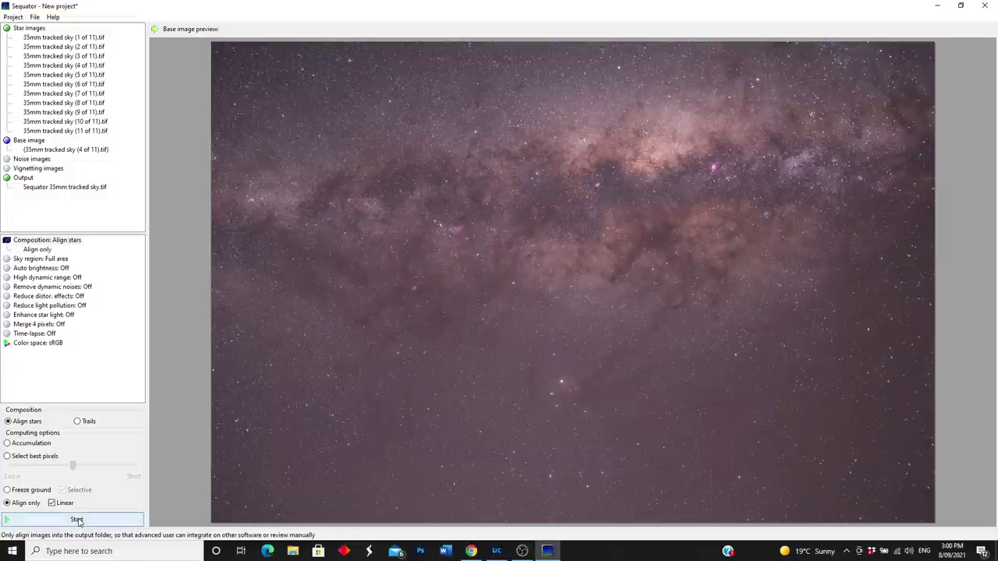
Run the align-only process on the 35mm tracked sky images and exit Sequator without saving the project
click(78, 520)
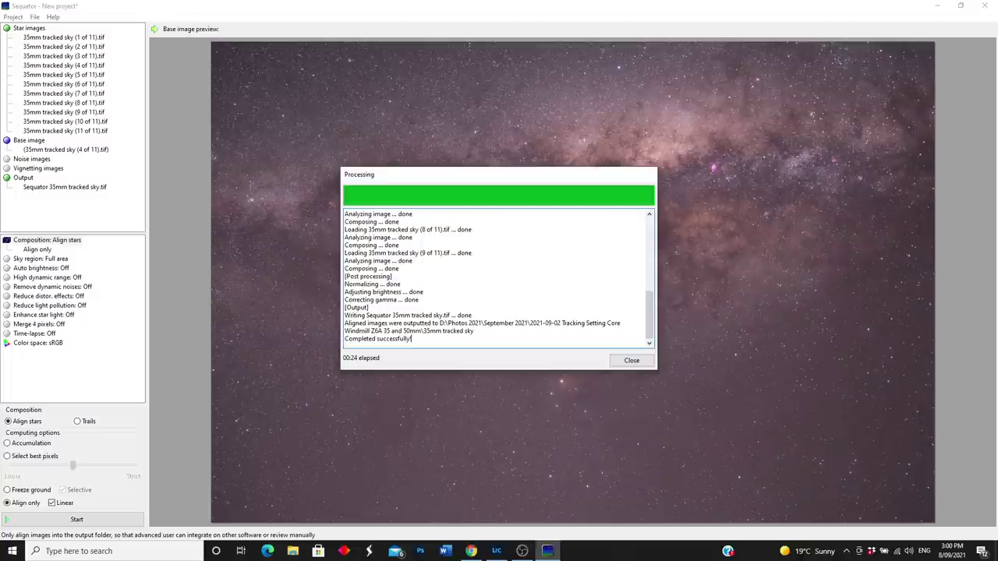
click(631, 361)
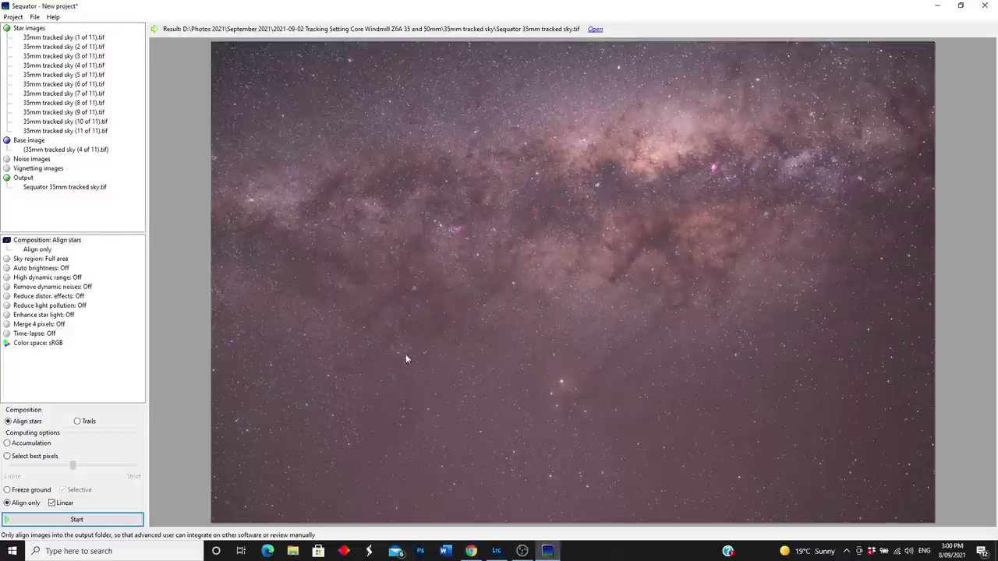
click(987, 8)
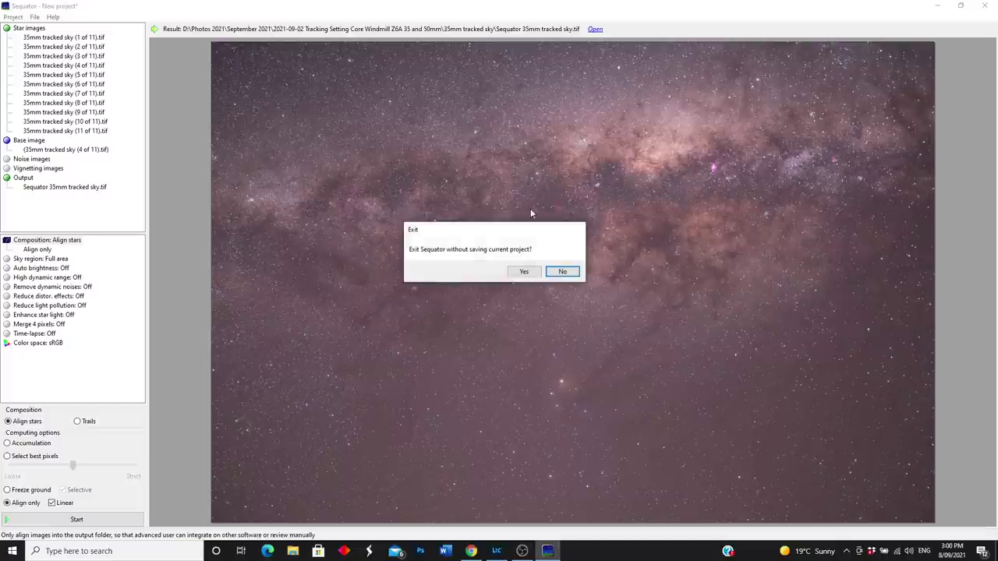
click(524, 272)
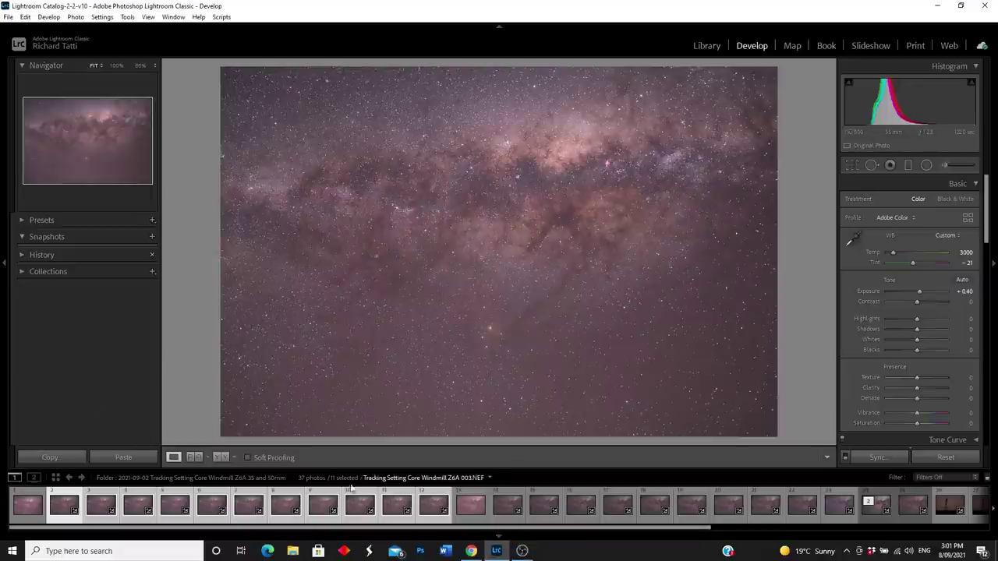
For the windmill silhouette photo 033, set Temp to 2850, Tint to -19, Exposure to +0.90 and Contrast to +16
drag(357, 536, 757, 535)
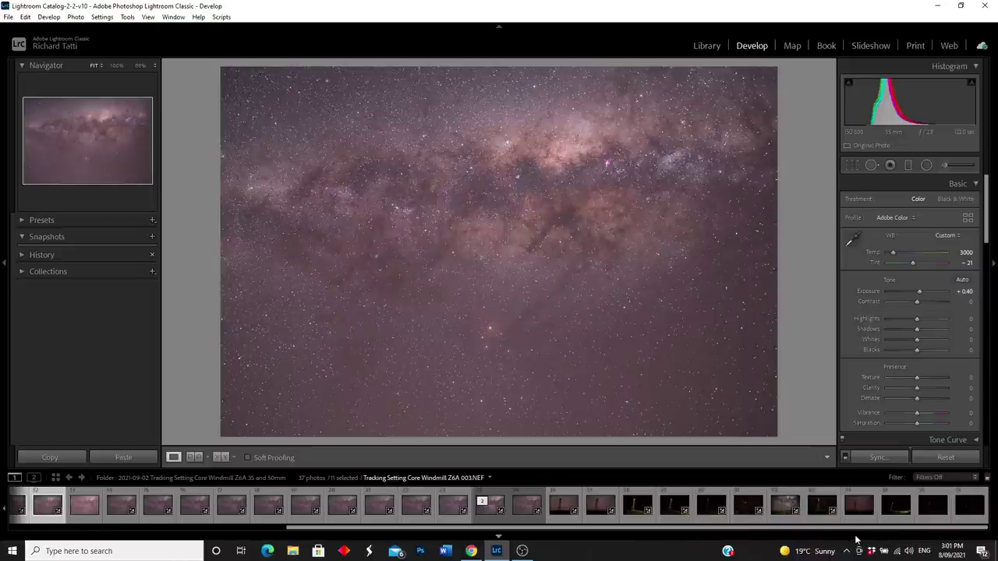
click(858, 507)
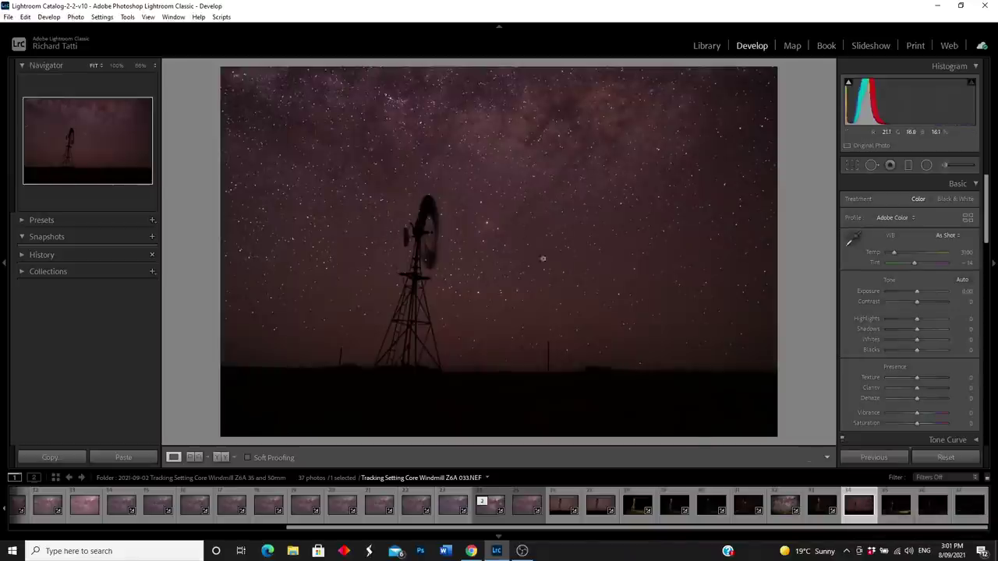
click(896, 510)
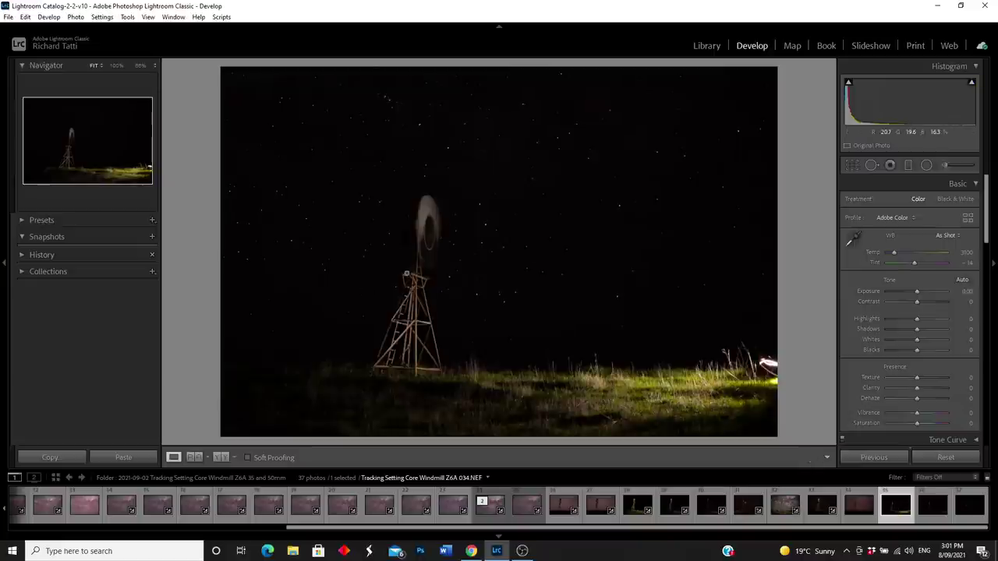
click(858, 507)
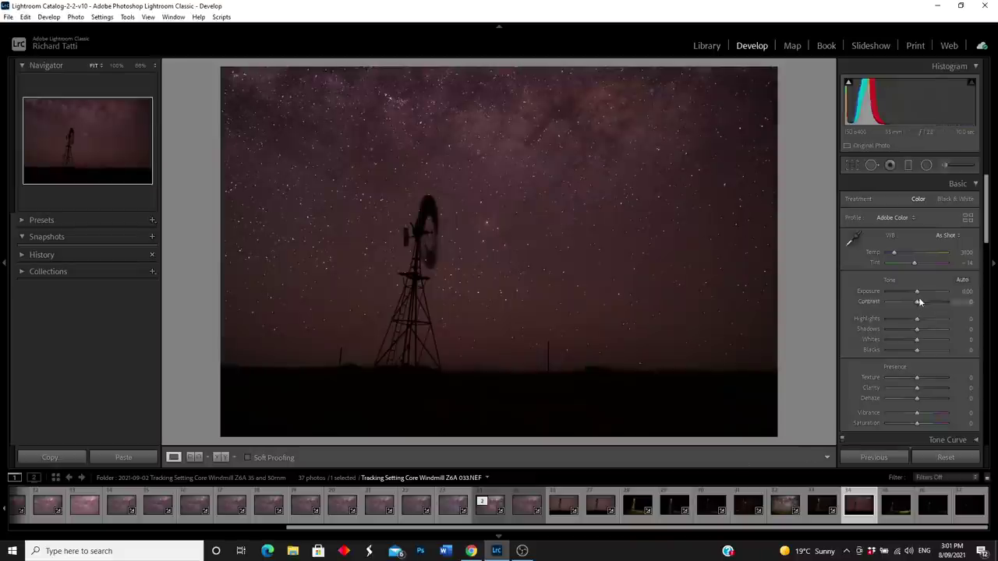
drag(917, 295, 918, 295)
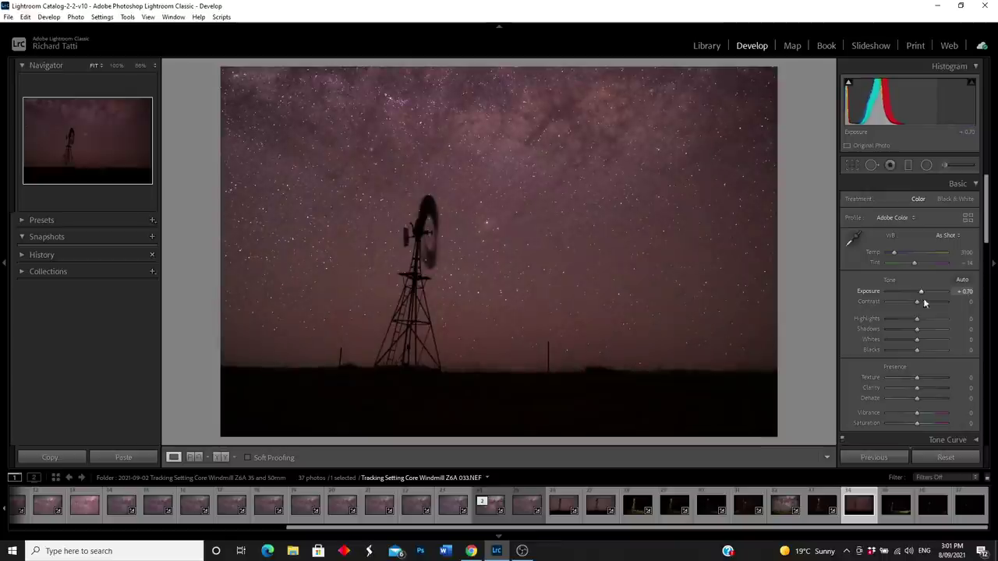
drag(918, 305, 922, 303)
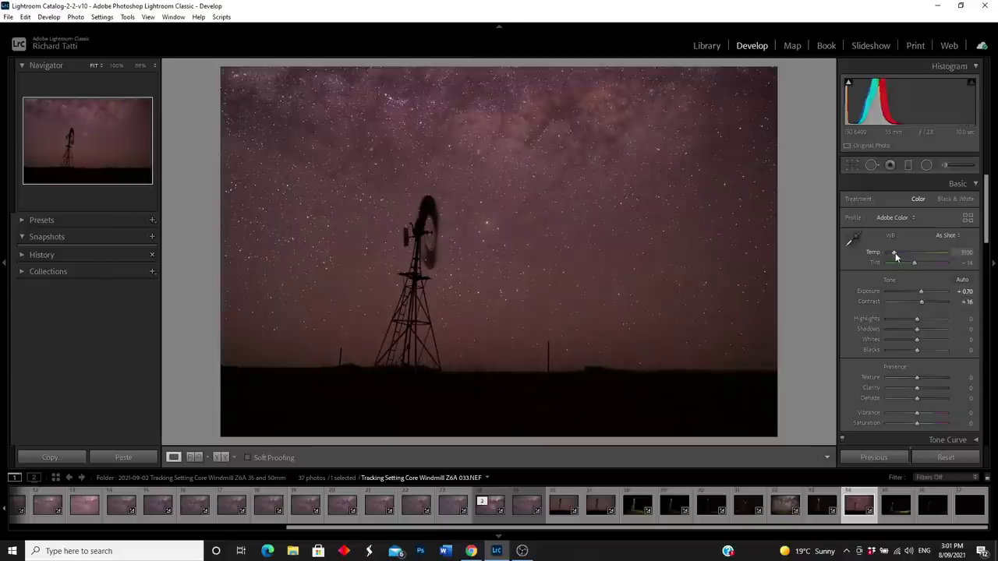
drag(896, 257, 896, 257)
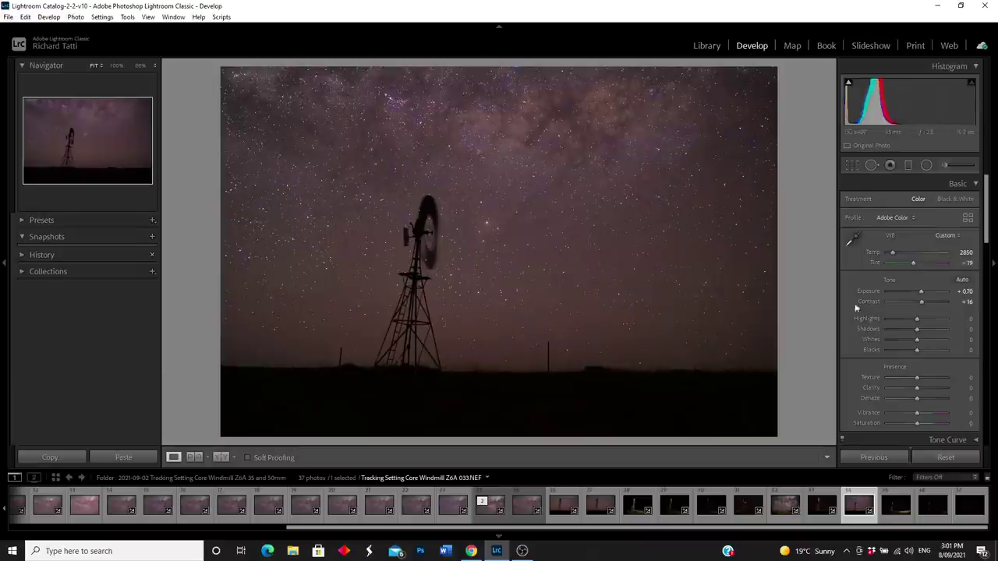
scroll(921, 292, up, 2)
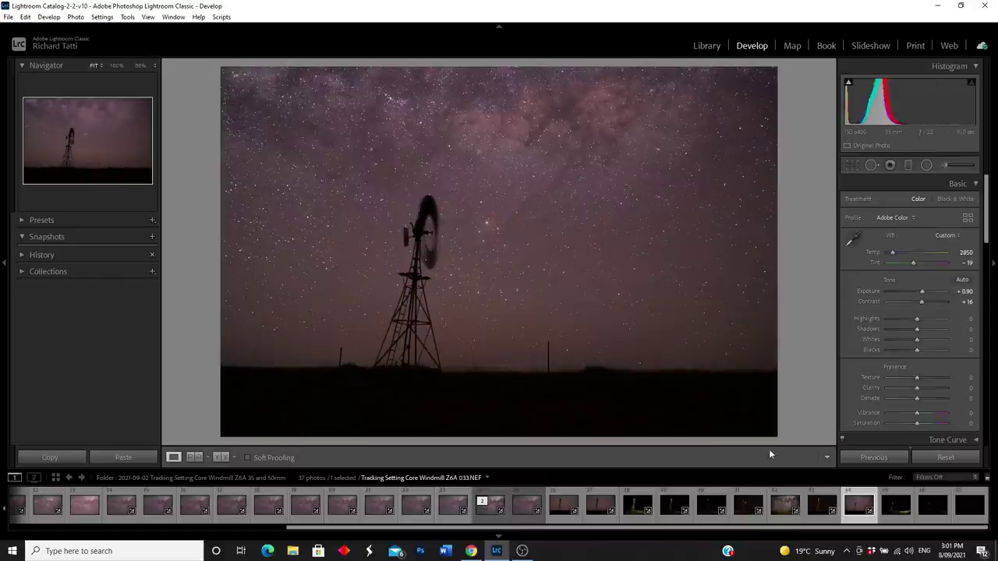
Set the silhouette photo's noise reduction to Color 48, Luminance 27 and luminance Contrast 26
scroll(875, 359, down, 5)
scroll(875, 359, down, 5)
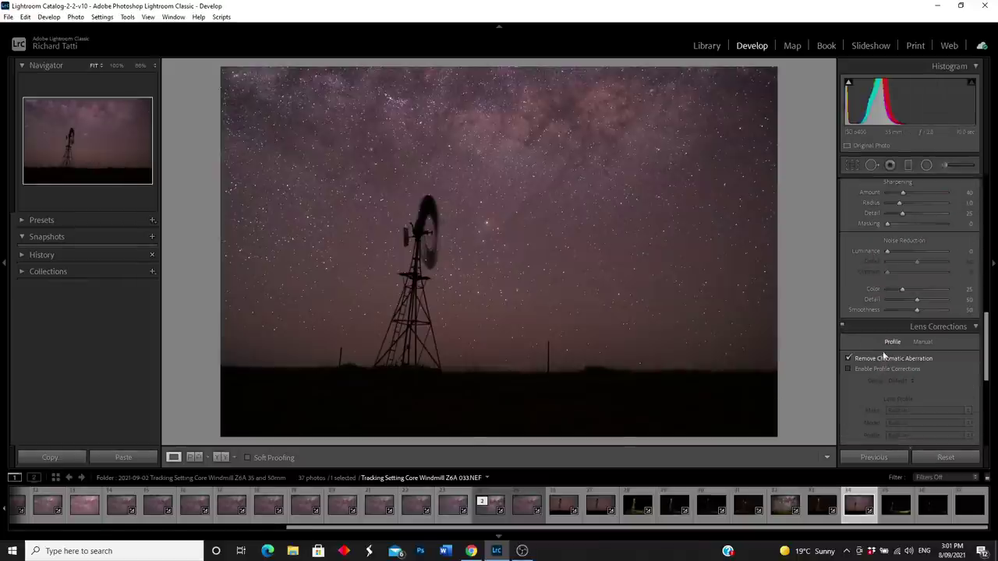
drag(914, 294, 918, 292)
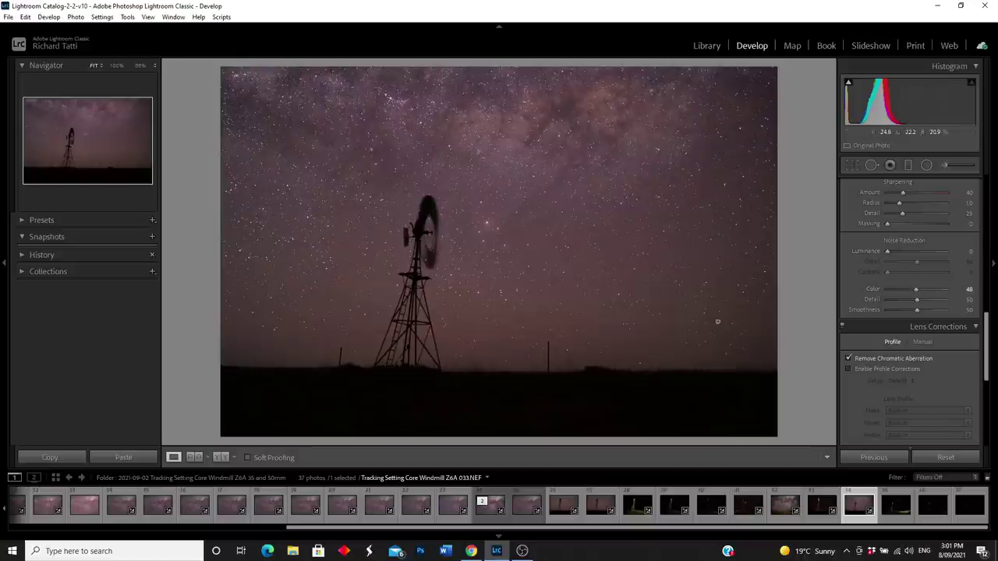
drag(886, 251, 904, 271)
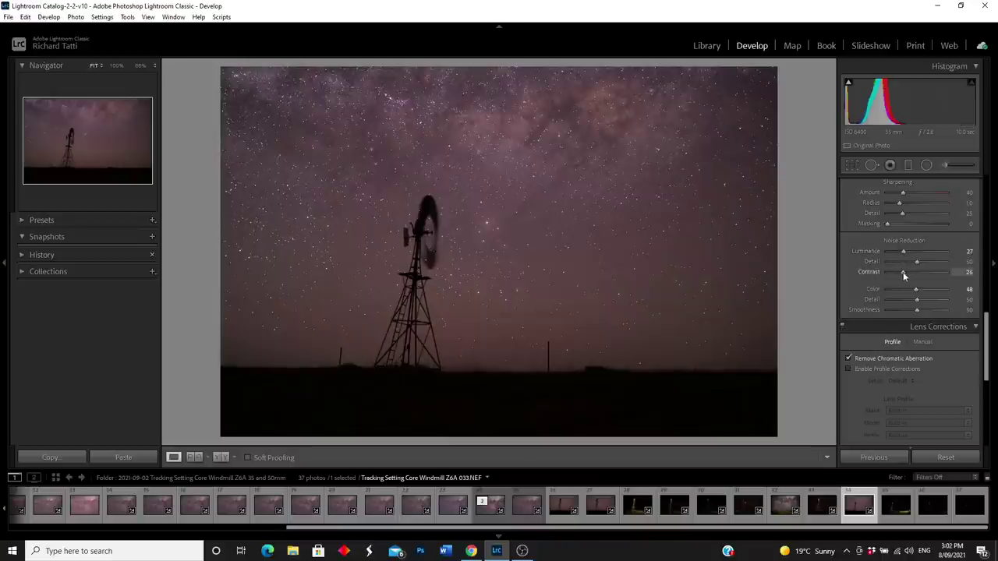
For the light-painted photo 034, enable profile corrections and set noise reduction to Luminance 24, Contrast 27 and Color 49
click(895, 505)
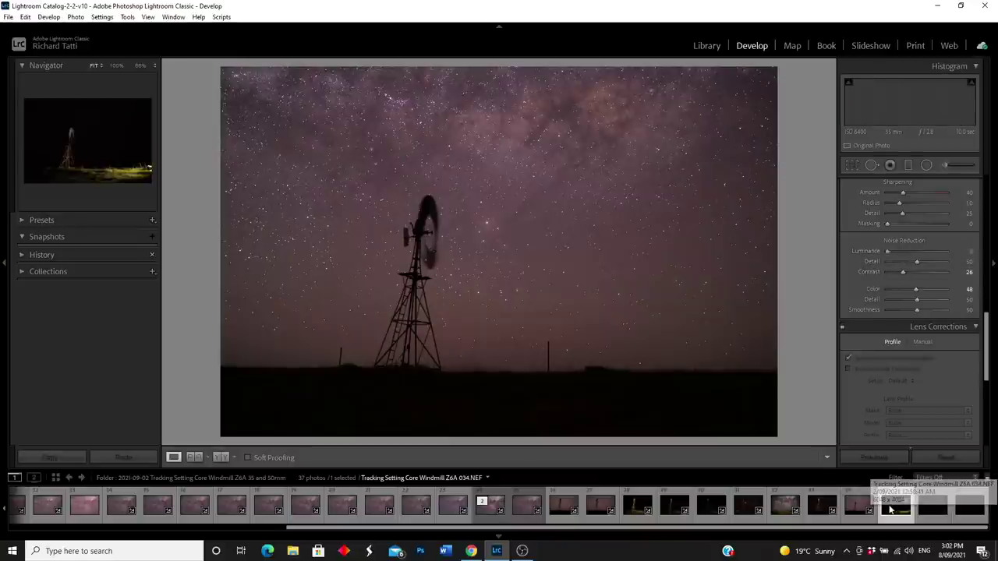
click(850, 371)
drag(889, 253, 917, 289)
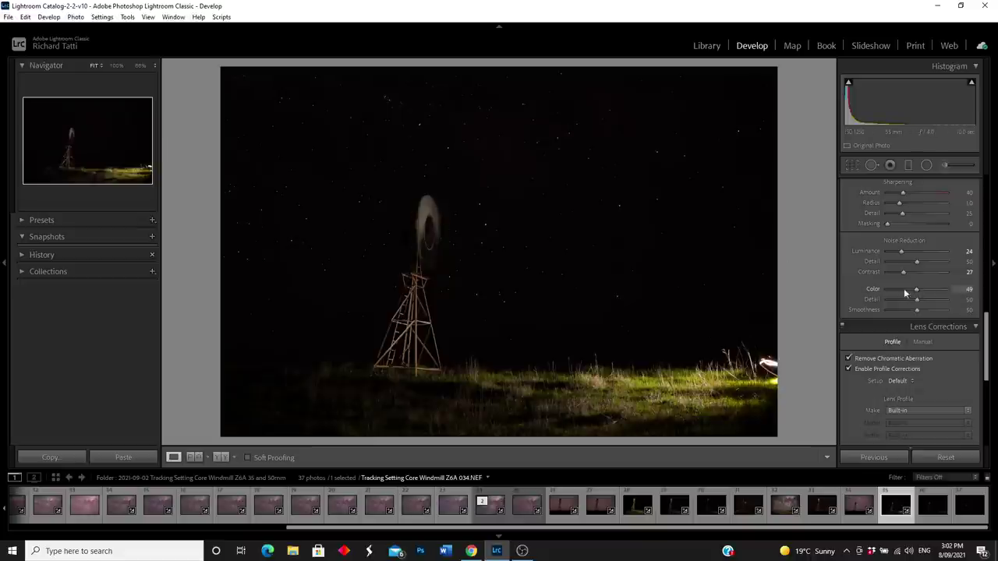
Set photo 034's Highlights to -23, Whites to +26 and Clarity to +44
scroll(855, 286, up, 5)
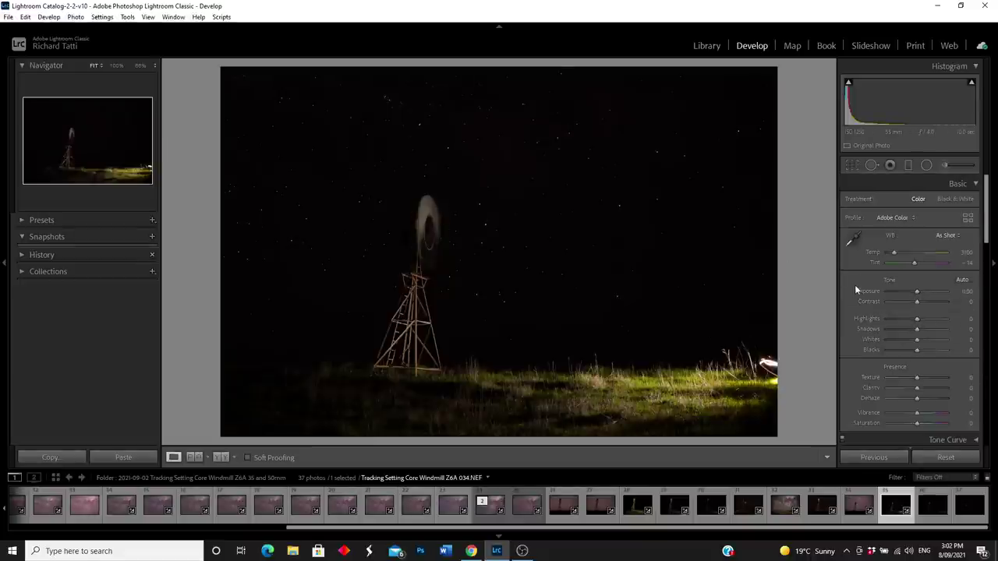
drag(918, 318, 926, 339)
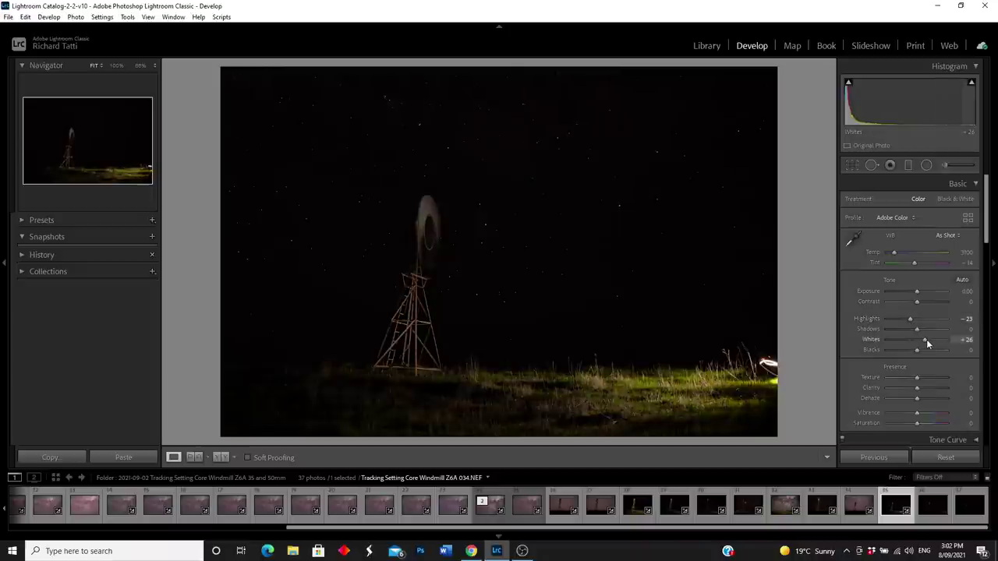
drag(918, 388, 932, 391)
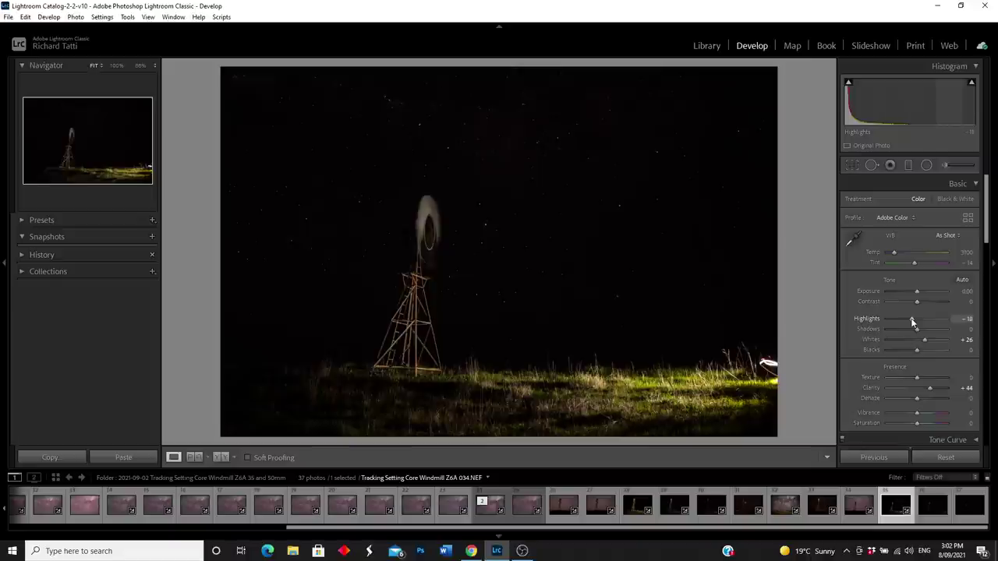
drag(913, 322, 910, 319)
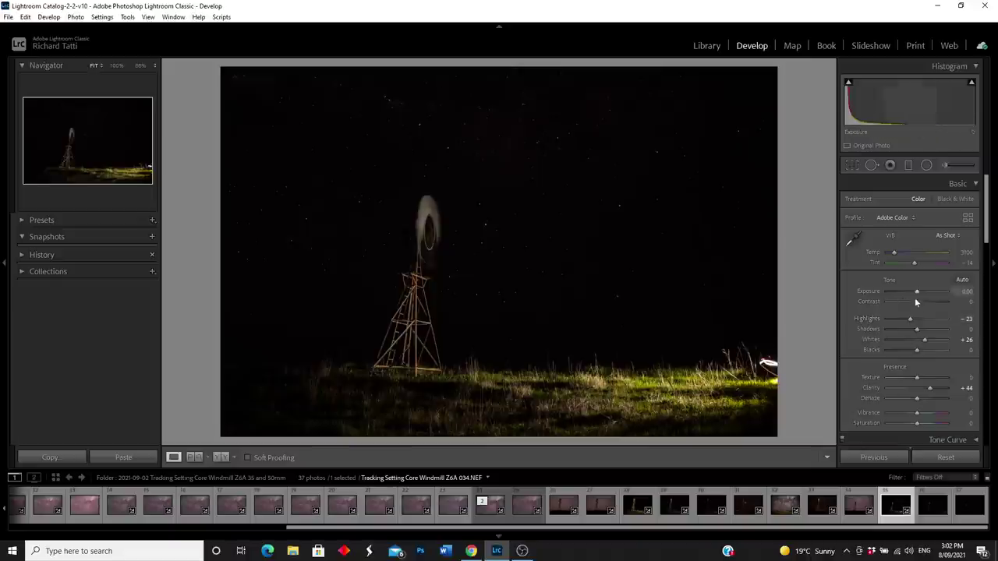
scroll(910, 320, down, 1)
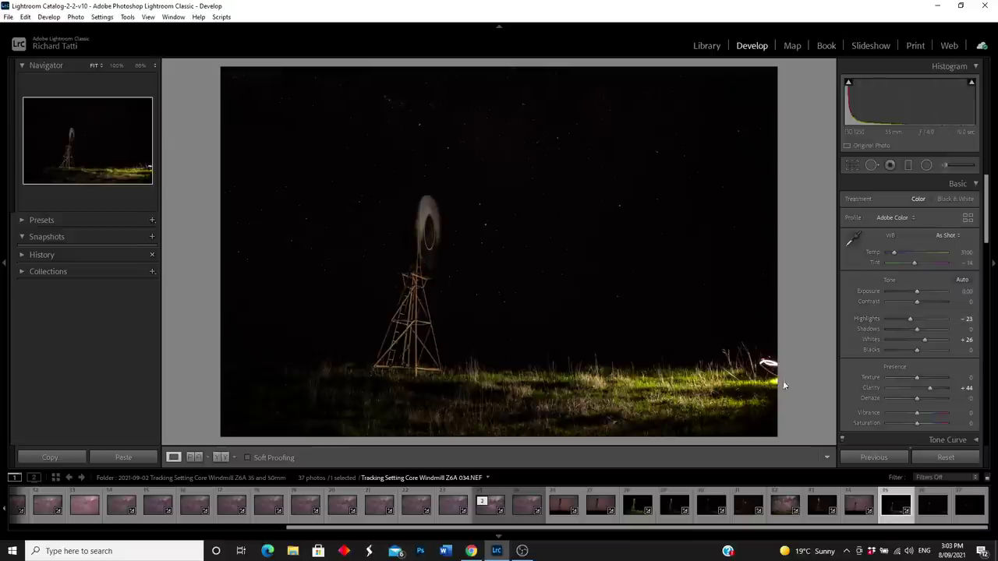
Apply the previous photo's settings to photo 035, reset its Highlights and Whites, and set Exposure to +0.90
click(934, 507)
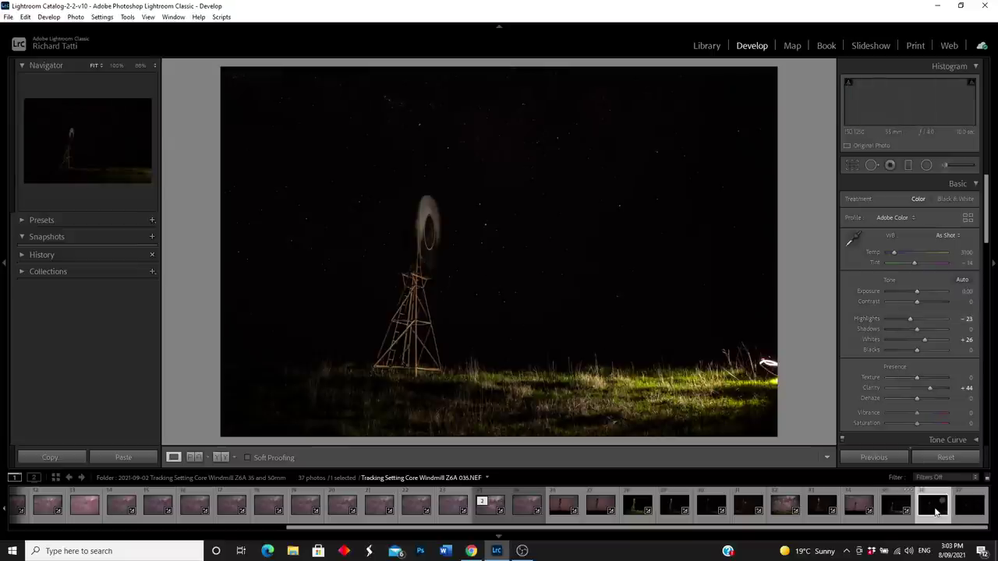
click(883, 458)
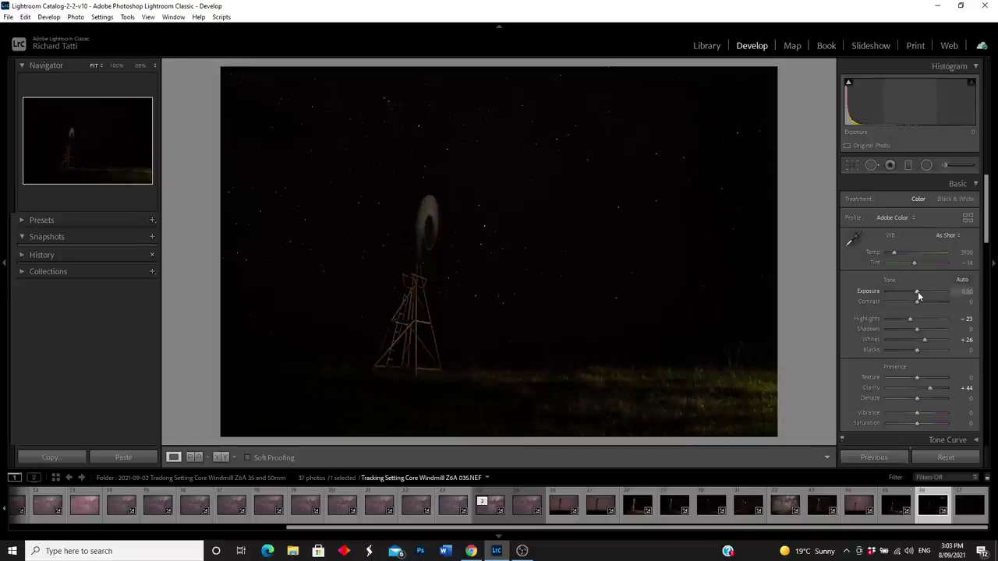
double_click(872, 319)
double_click(874, 339)
drag(917, 293, 919, 297)
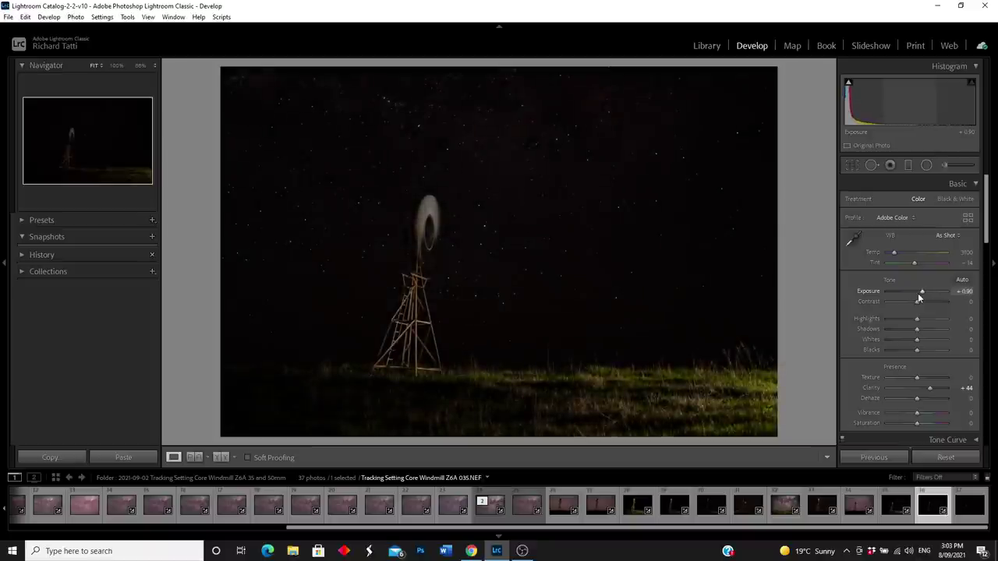
Apply photo 035's settings to photo 036, set its Exposure to +1.90 and check the windmill up close
click(893, 511)
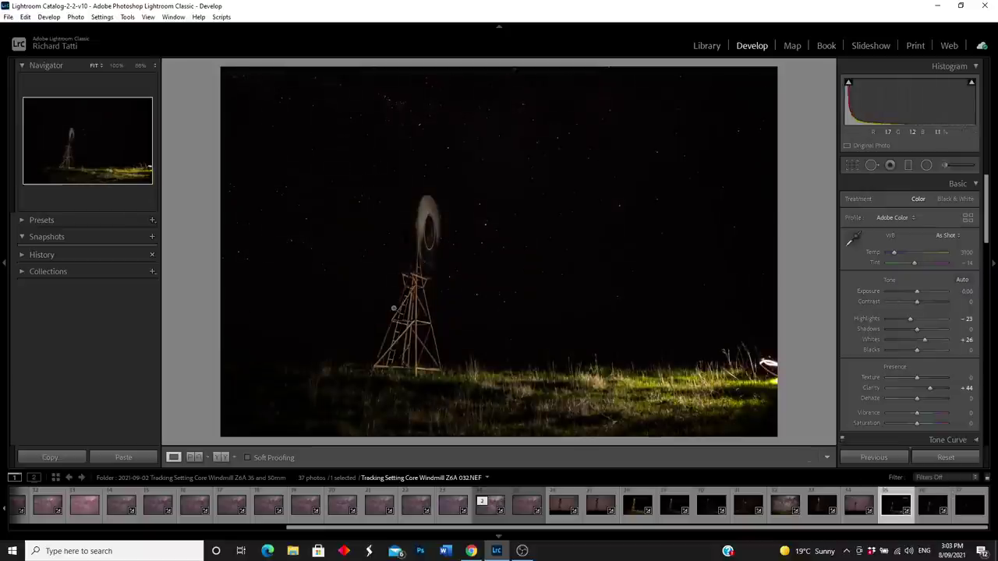
click(934, 511)
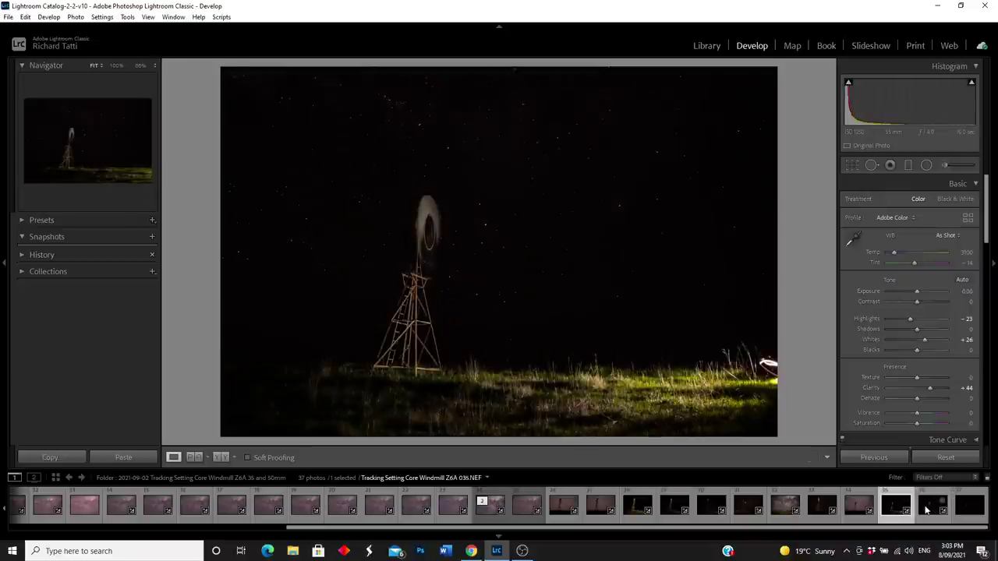
click(971, 512)
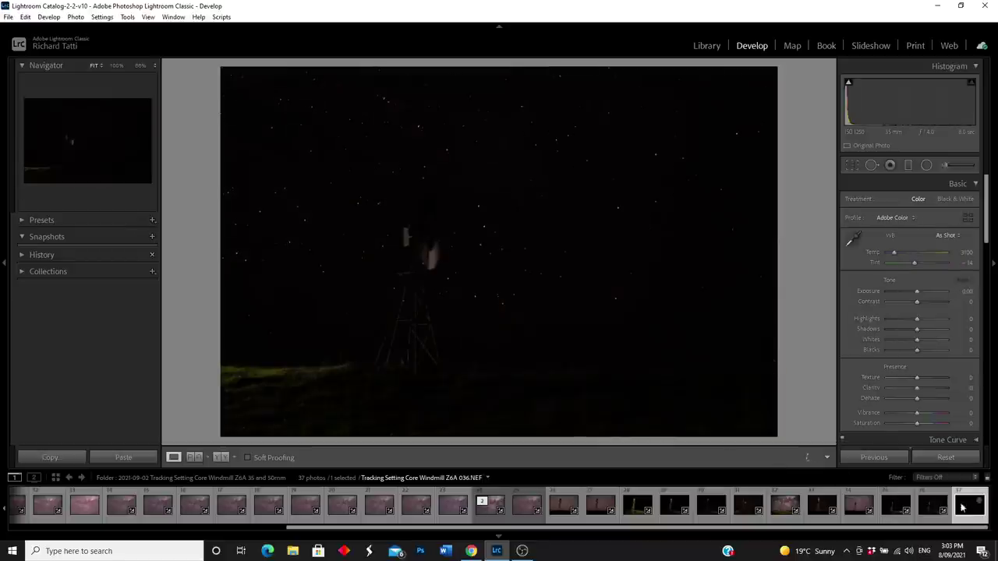
click(874, 459)
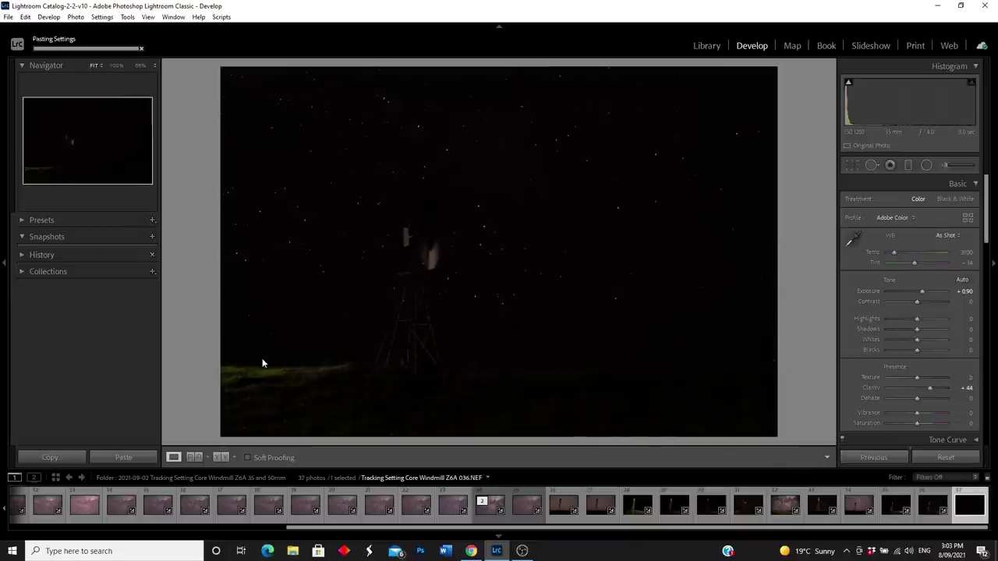
drag(922, 291, 923, 296)
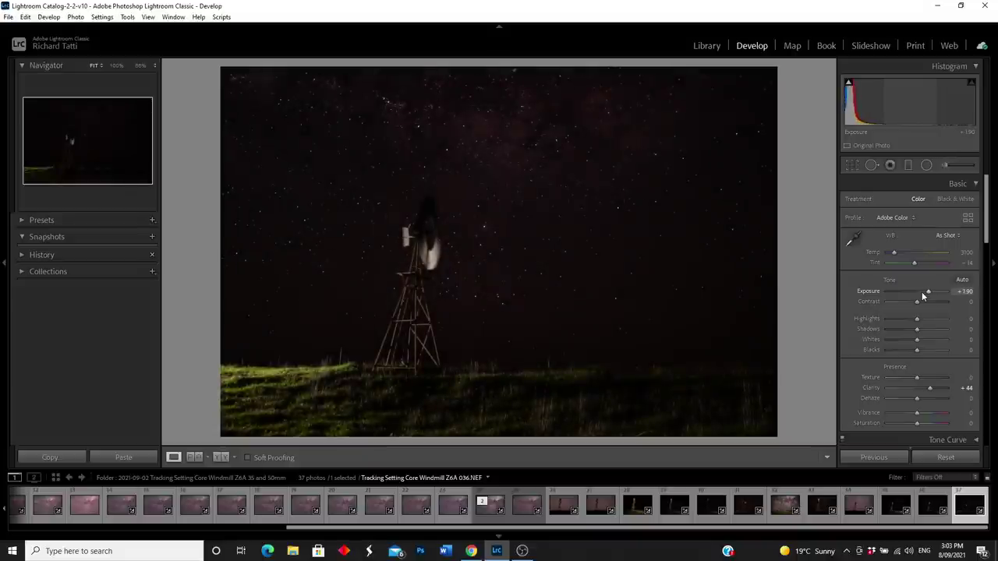
drag(922, 291, 920, 292)
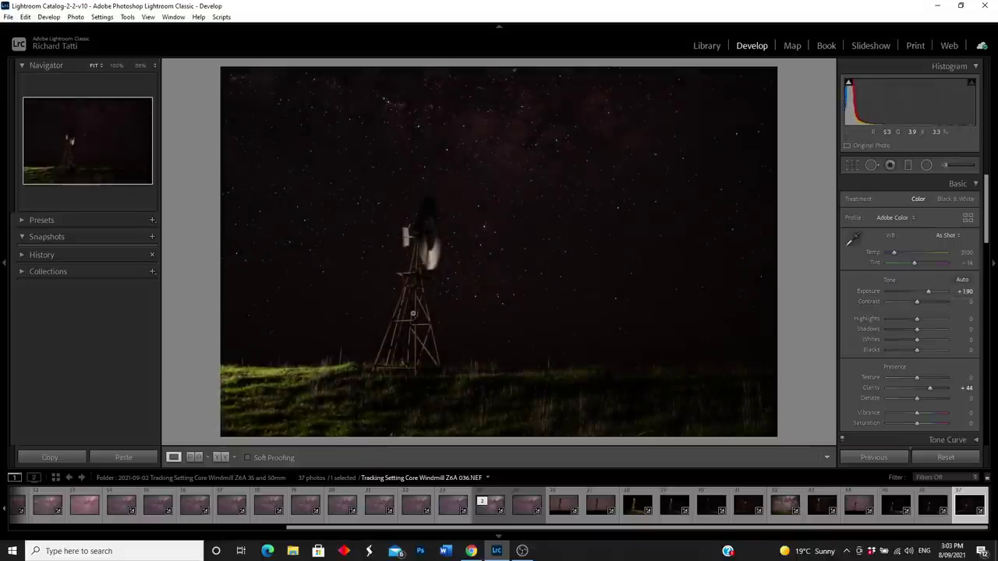
click(414, 281)
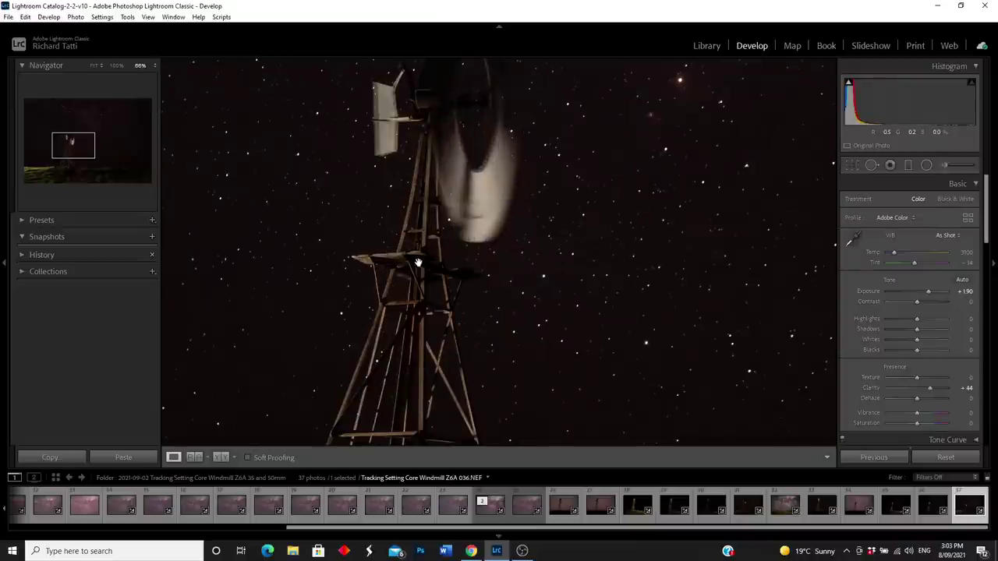
drag(444, 211, 420, 328)
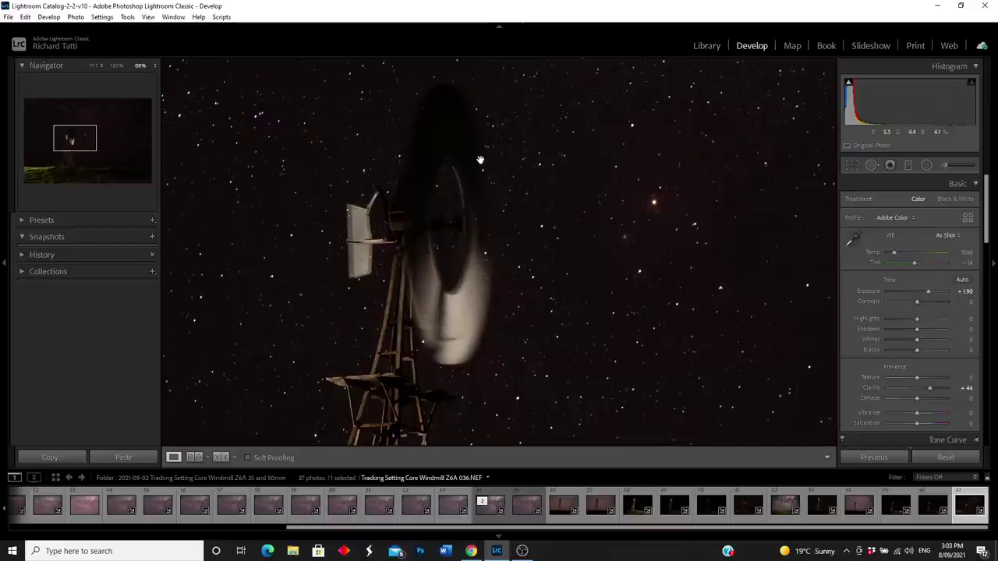
click(481, 286)
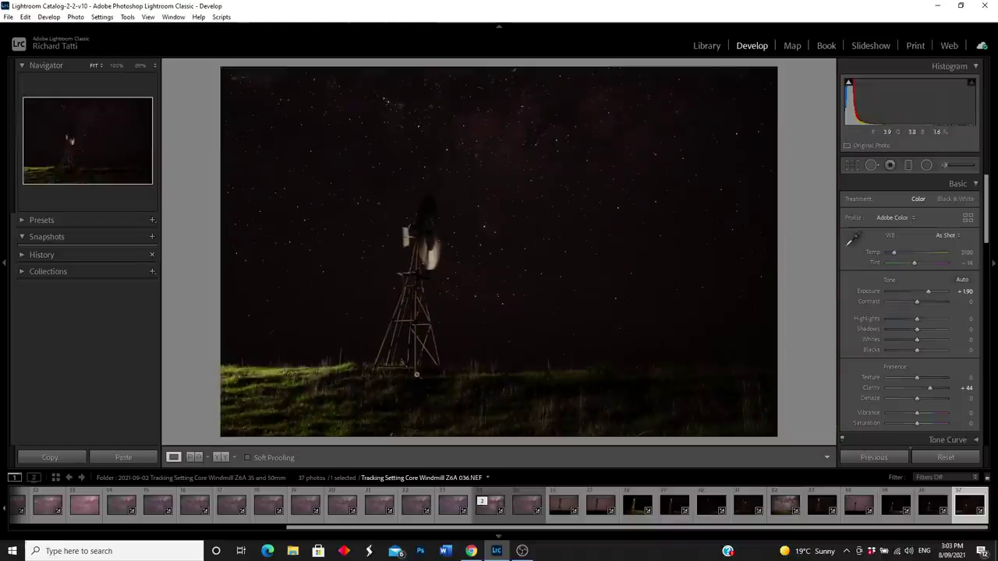
Select photos 033 through 036 and open them as layers in one Photoshop document
click(854, 507)
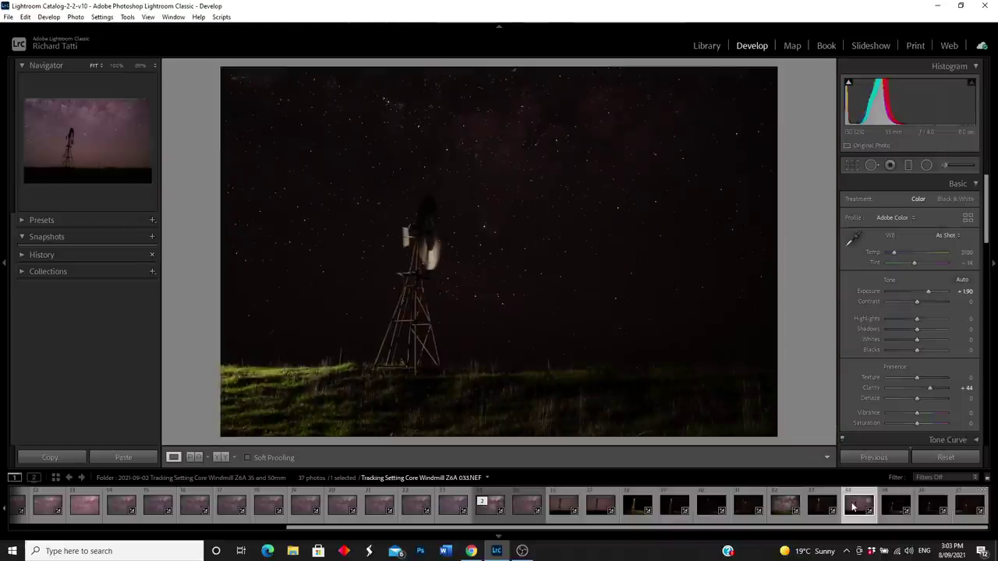
shift+click(966, 508)
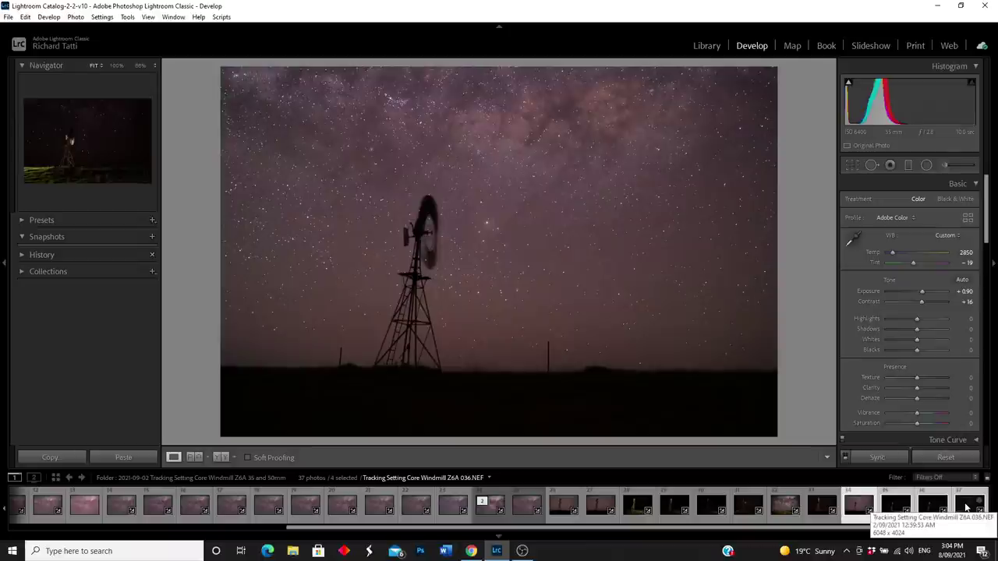
right_click(965, 508)
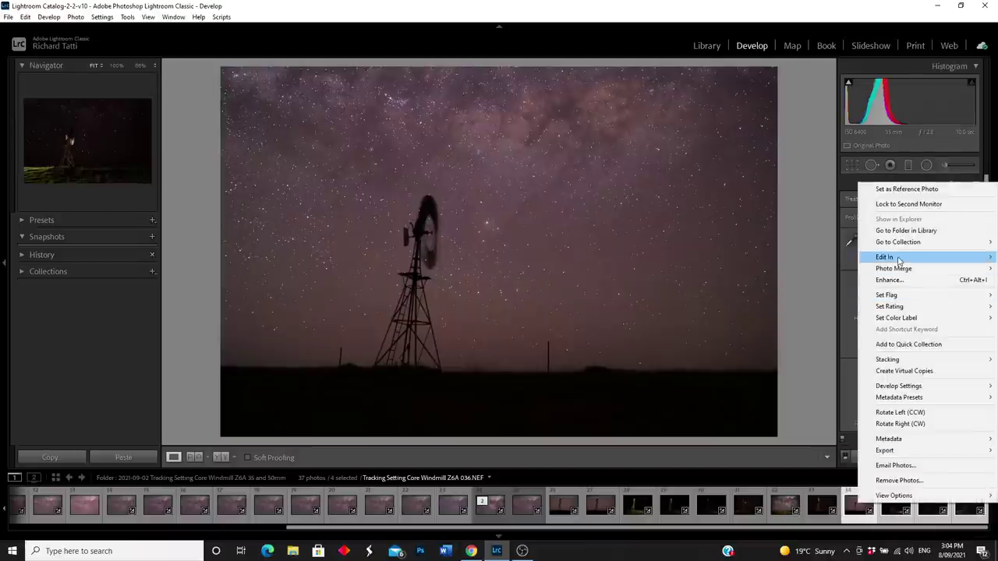
mouse_move(898, 260)
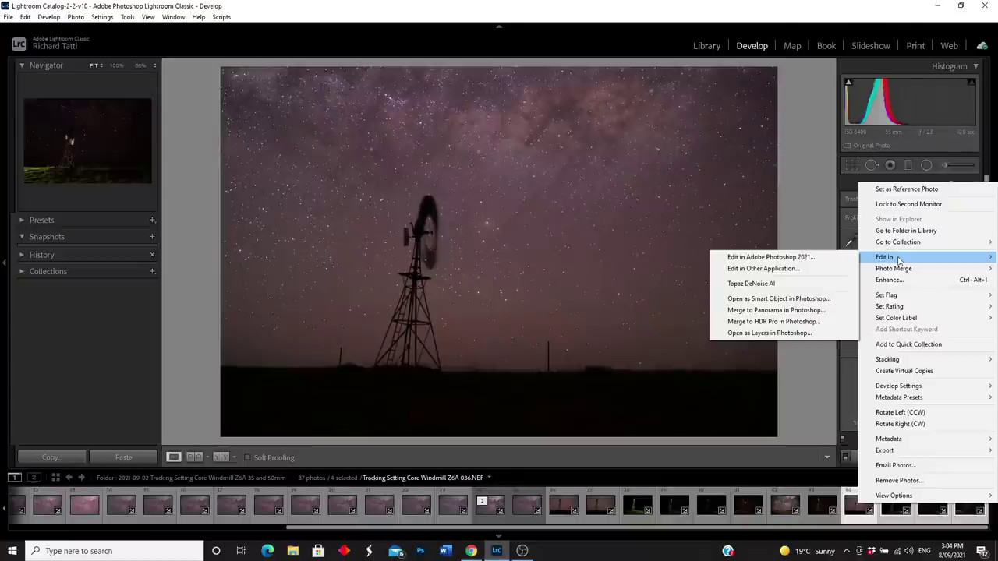
click(769, 334)
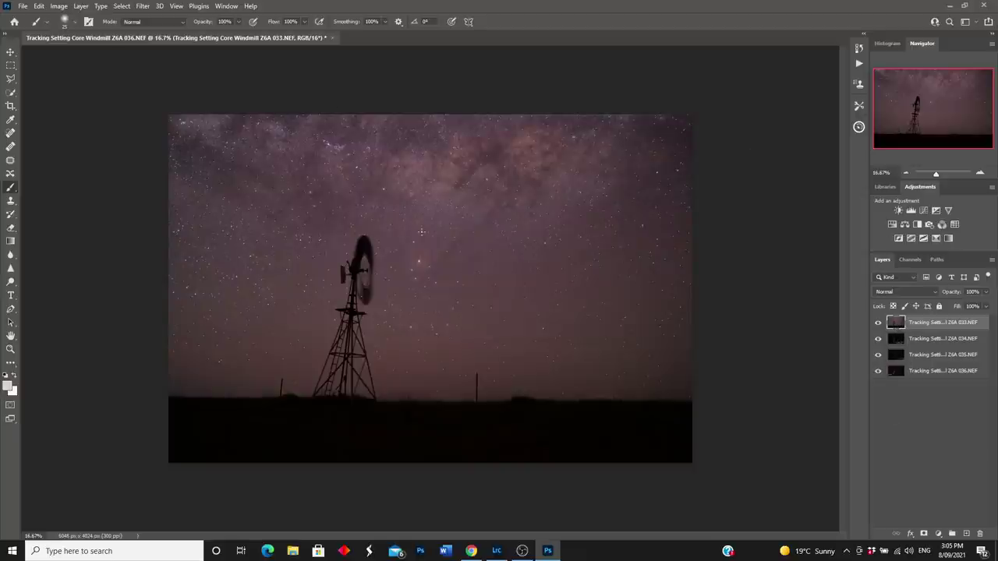
Move the sky layer 033 beneath the others and set layers 034, 035 and 036 to Lighten blend mode
drag(898, 323, 896, 380)
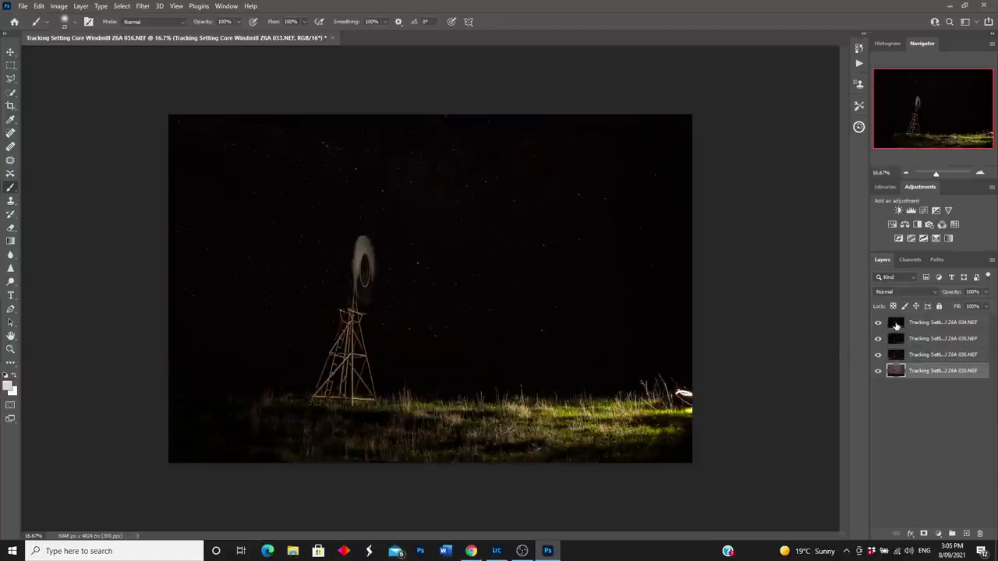
click(896, 326)
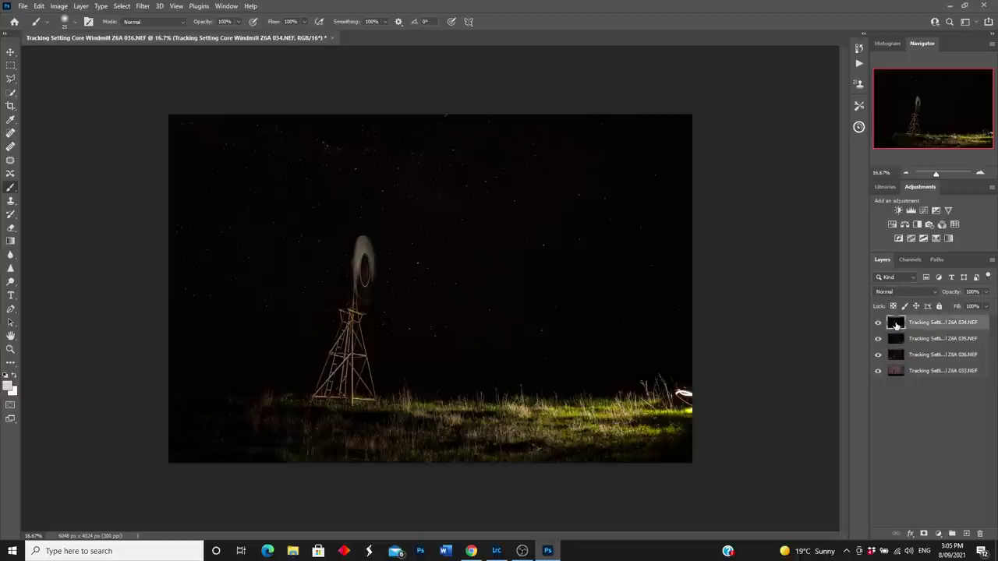
shift+click(898, 356)
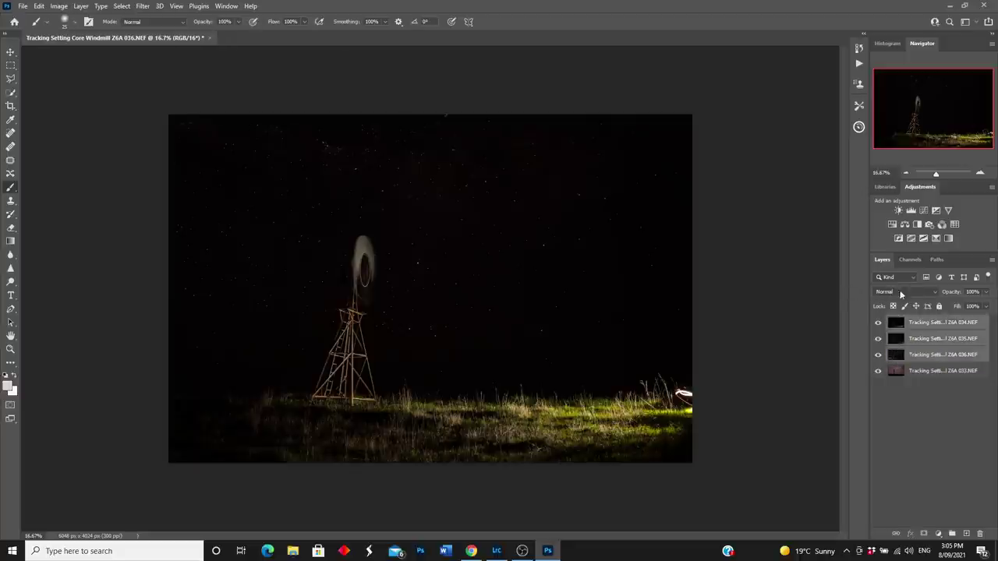
click(935, 293)
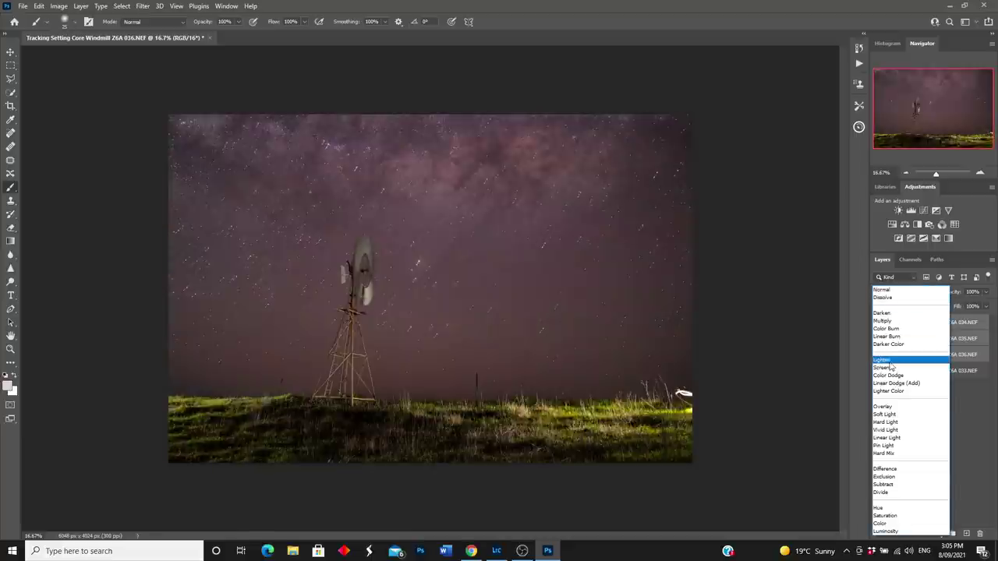
click(889, 361)
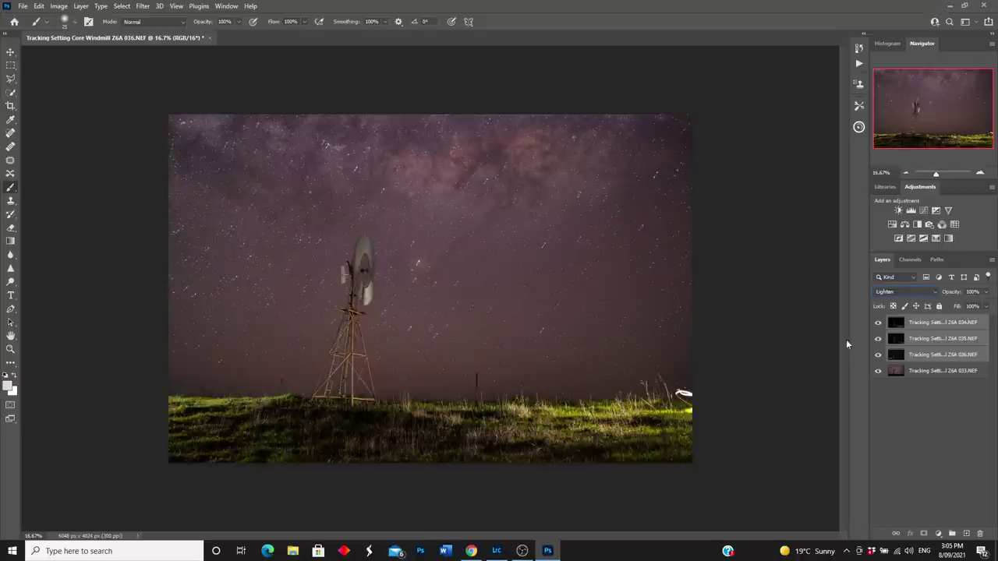
Compare what layers 035, 036 and 033 each contribute to the blend by hiding and showing them
click(878, 339)
click(878, 340)
click(878, 341)
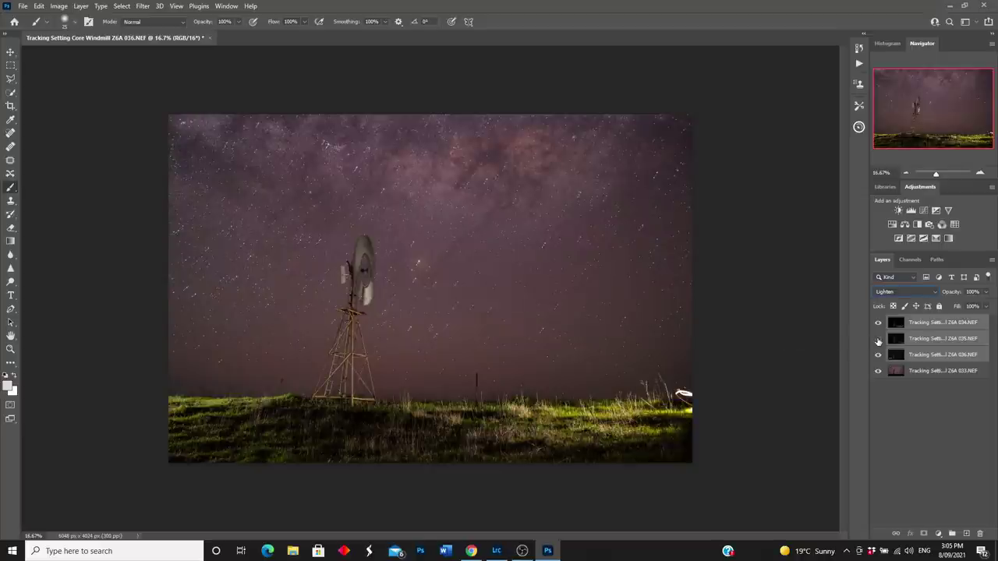
click(879, 340)
click(878, 341)
click(895, 324)
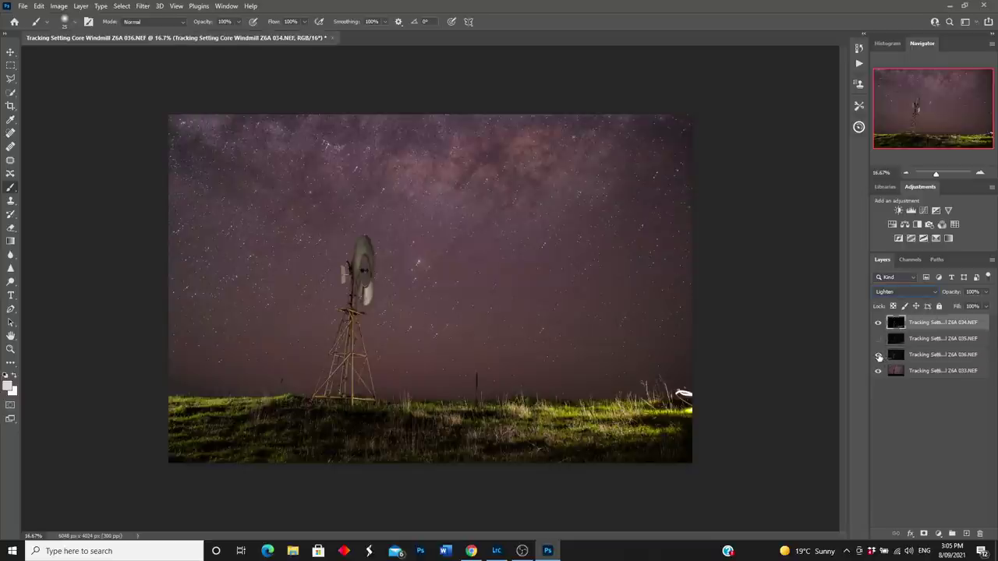
click(878, 355)
click(879, 372)
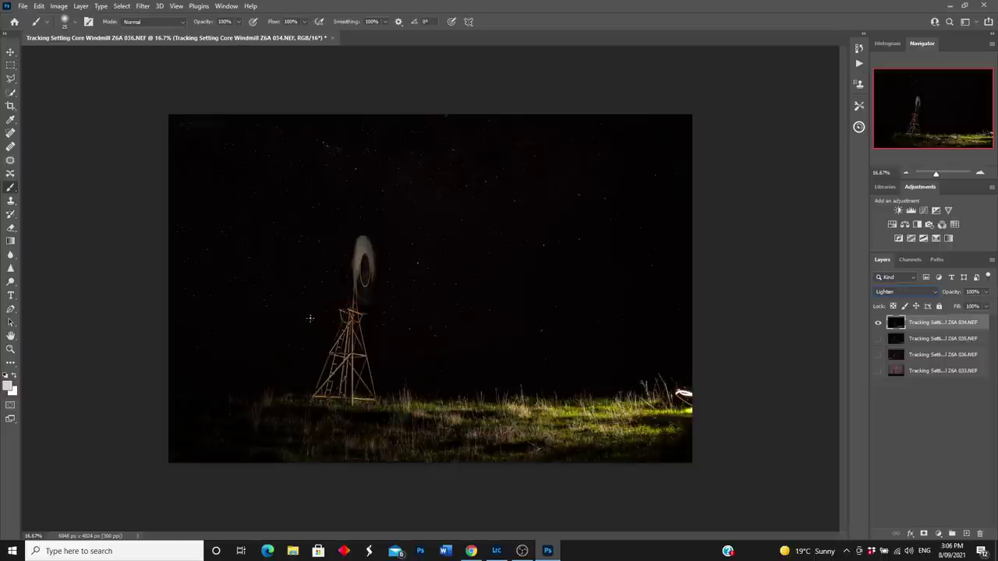
click(878, 371)
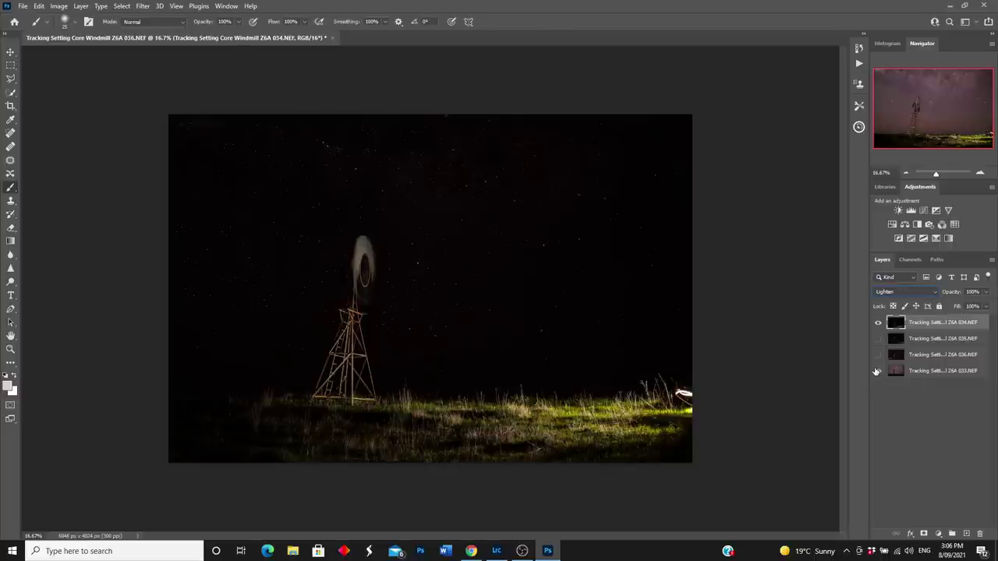
click(878, 339)
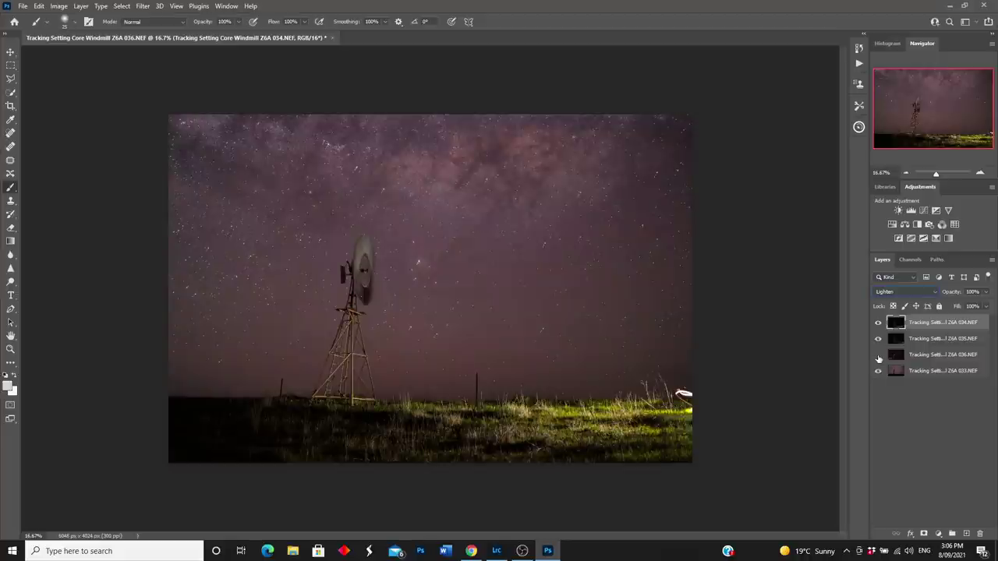
click(878, 355)
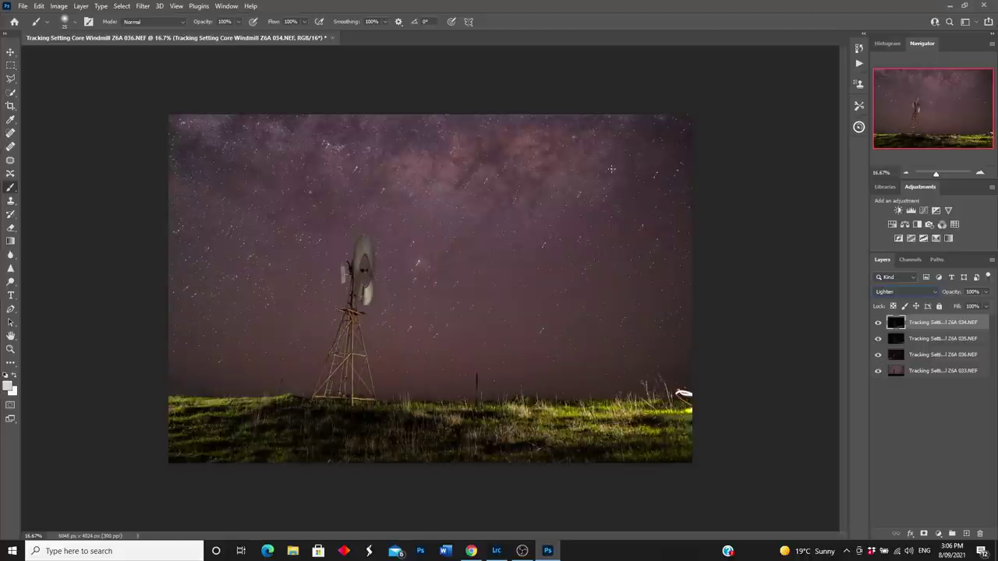
Hide layers 035, 036 and 033 so only layer 034 shows, and add a layer mask to it
click(878, 339)
click(878, 355)
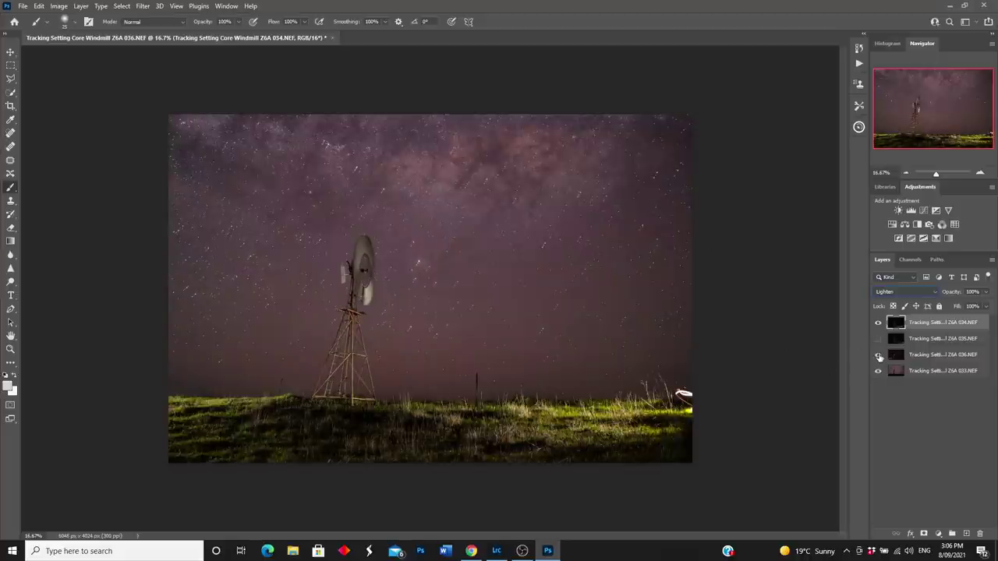
click(878, 371)
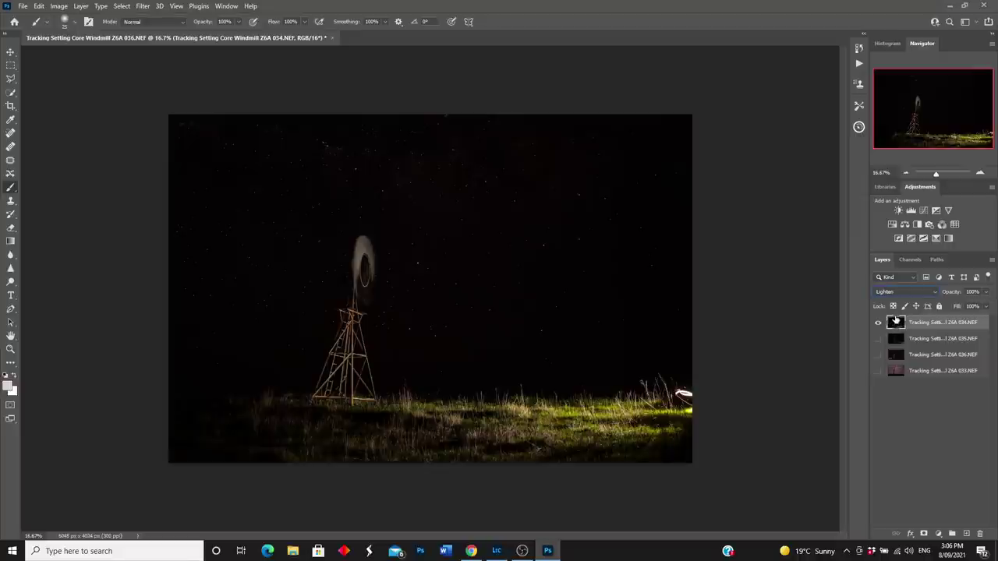
click(924, 535)
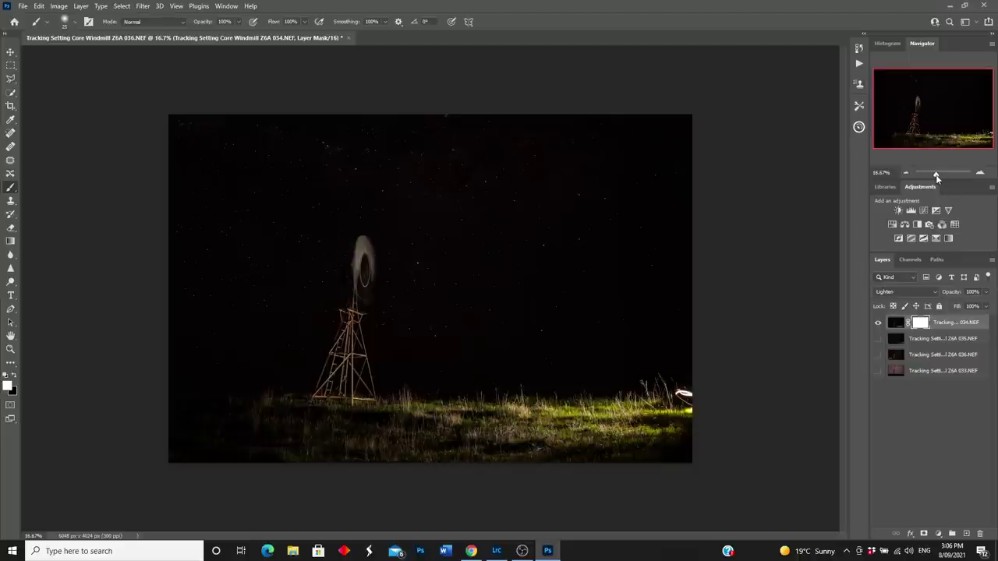
Mask out most of the sky around the windmill on layer 034 with a black Hard Round brush of about 2165 px
drag(936, 178, 936, 178)
click(13, 376)
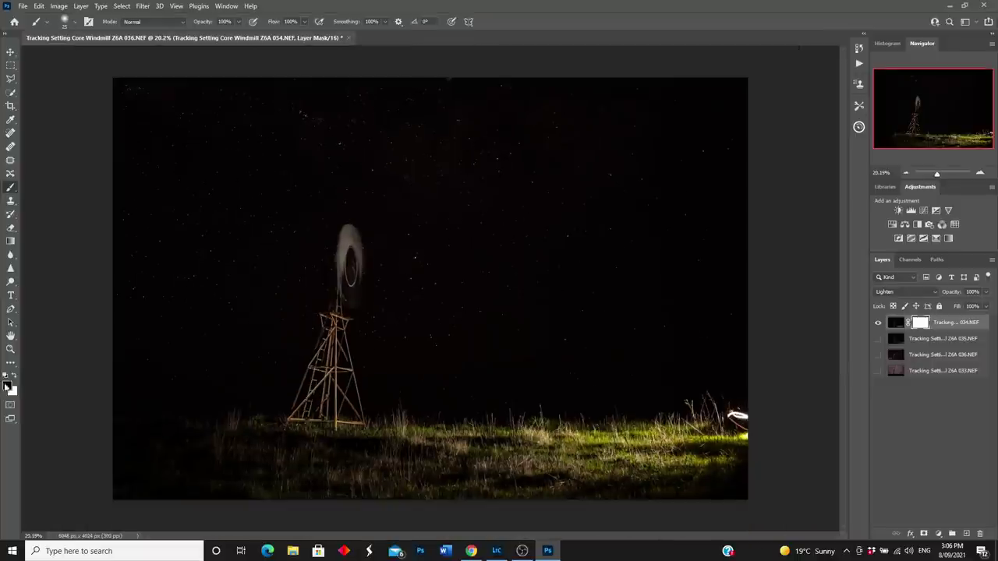
click(77, 22)
click(81, 153)
drag(95, 57, 121, 56)
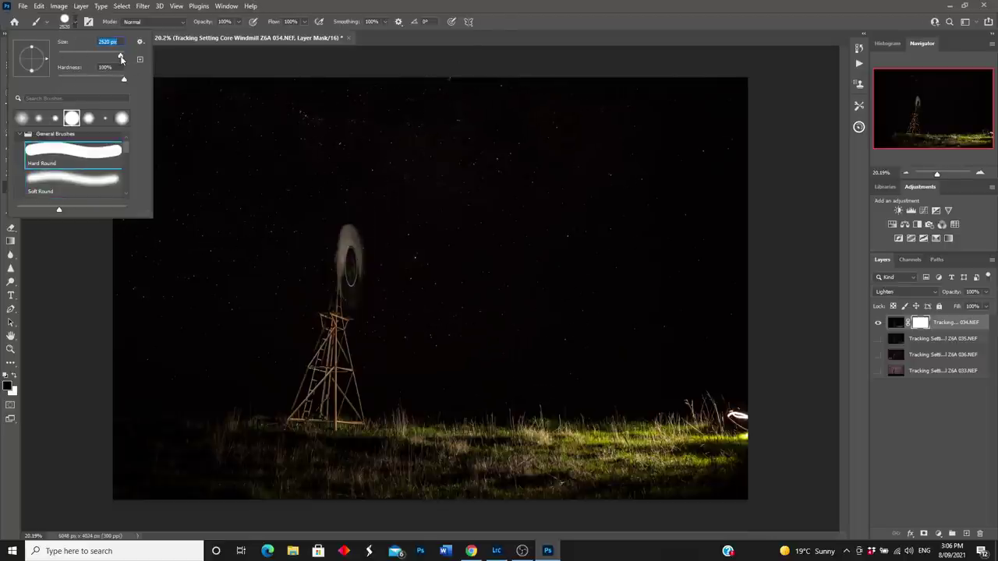
drag(121, 56, 119, 56)
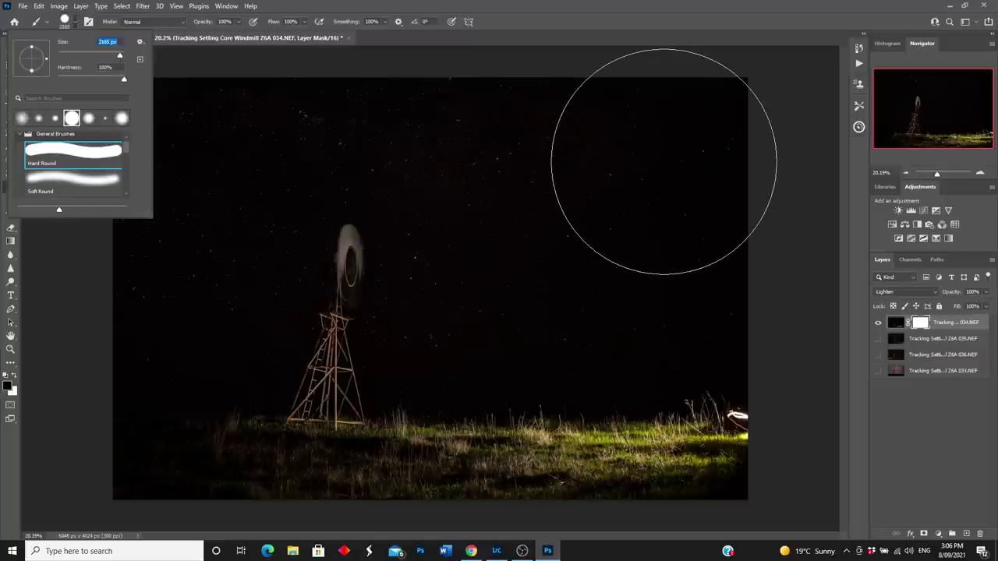
click(663, 162)
mouse_move(666, 167)
mouse_down()
mouse_move(586, 170)
mouse_move(712, 126)
mouse_move(619, 144)
mouse_move(624, 192)
mouse_move(692, 244)
mouse_move(542, 248)
mouse_move(508, 222)
mouse_move(507, 121)
mouse_move(462, 107)
mouse_move(463, 86)
mouse_move(299, 95)
mouse_move(183, 116)
mouse_move(154, 136)
mouse_move(159, 270)
mouse_move(206, 197)
mouse_move(195, 263)
mouse_move(214, 221)
mouse_move(216, 208)
mouse_move(185, 278)
mouse_move(145, 263)
mouse_up()
mouse_move(535, 223)
mouse_down()
mouse_move(495, 263)
mouse_move(490, 214)
mouse_up()
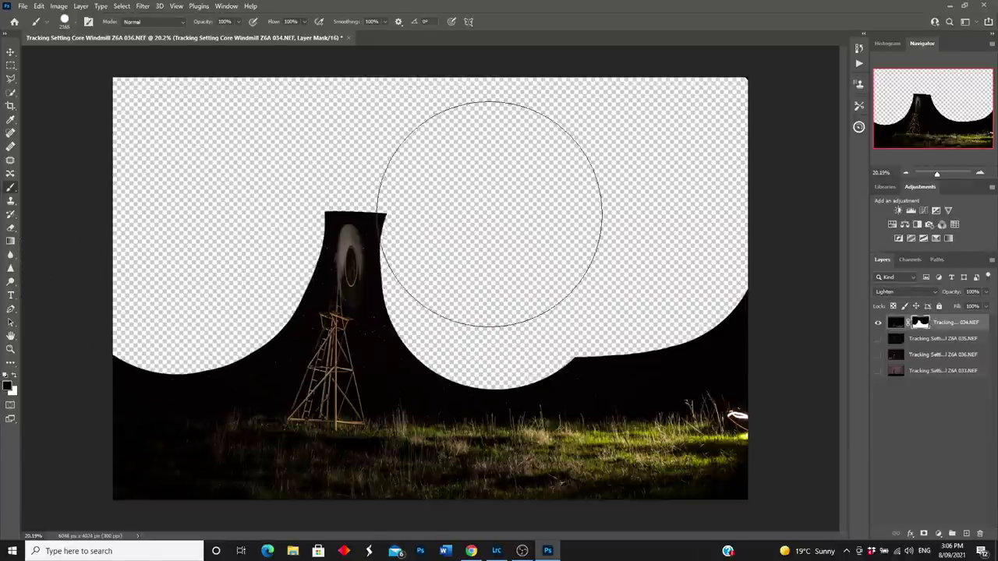
drag(702, 223, 724, 245)
drag(593, 273, 520, 271)
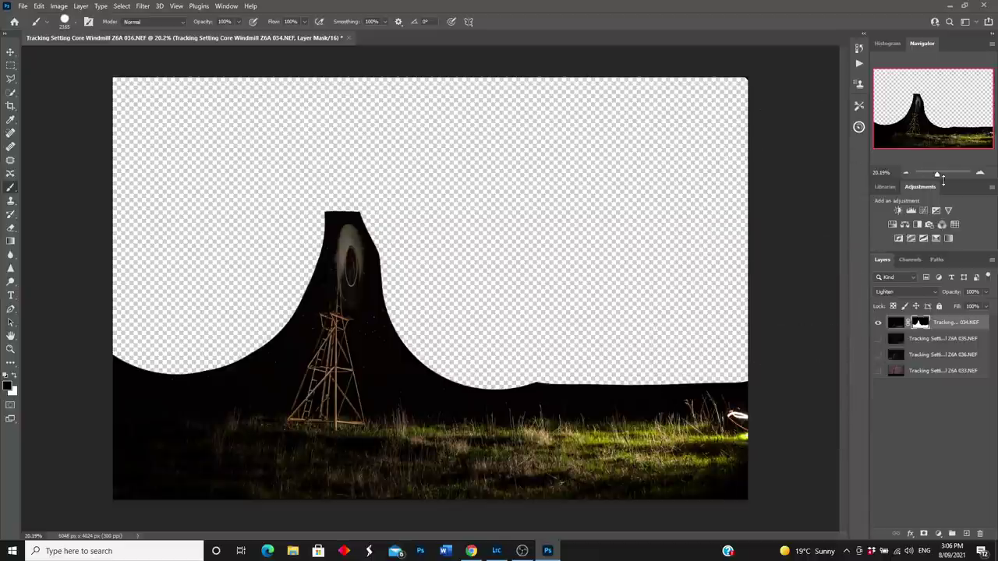
Reduce the brush to about 155 px and mask out the sky closely around the top and sides of the windmill's wheel
drag(936, 176, 942, 173)
drag(931, 117, 917, 102)
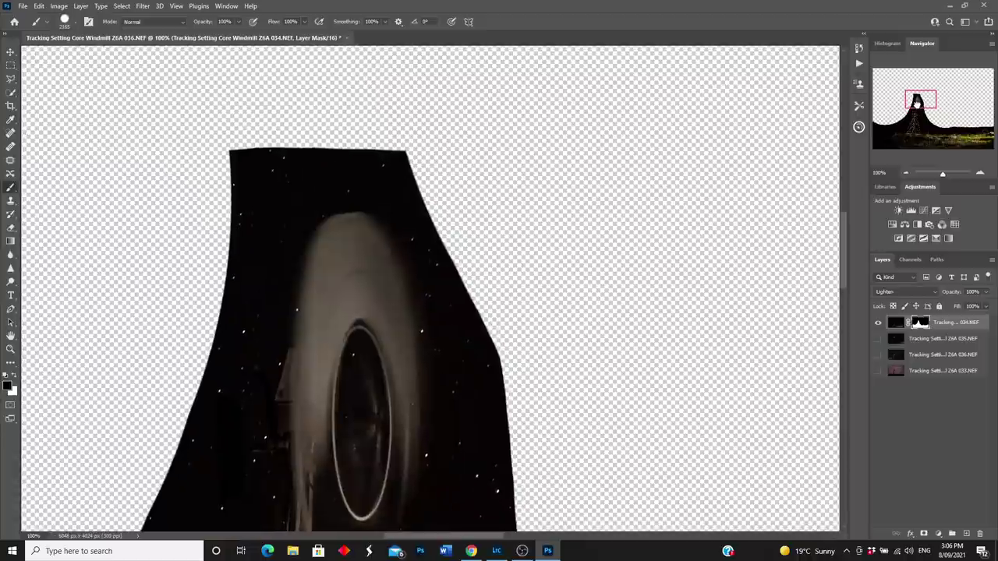
click(76, 24)
drag(119, 57, 101, 57)
mouse_move(289, 161)
mouse_down()
mouse_move(239, 201)
mouse_move(201, 396)
mouse_move(179, 497)
mouse_up()
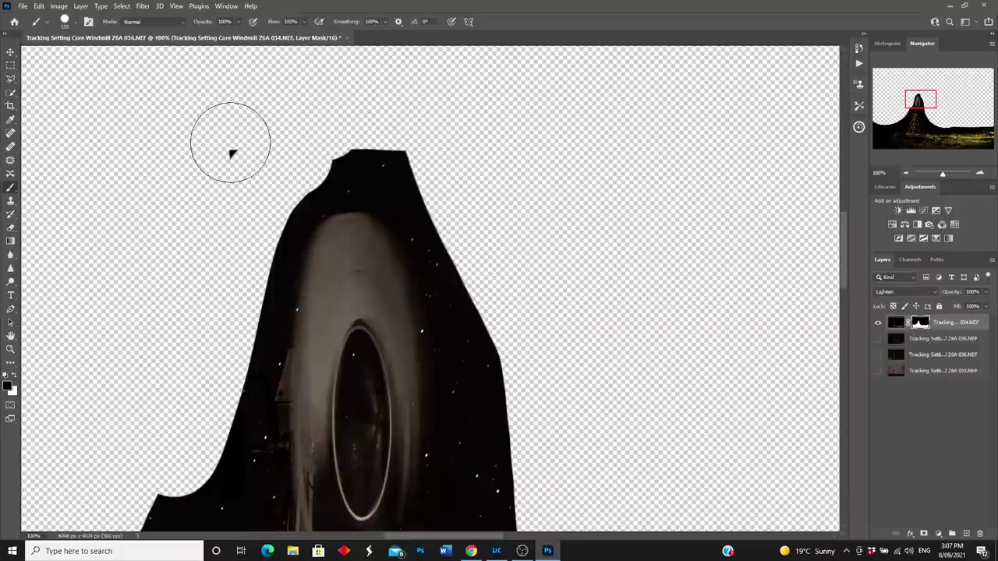
drag(382, 154, 424, 156)
drag(326, 155, 234, 167)
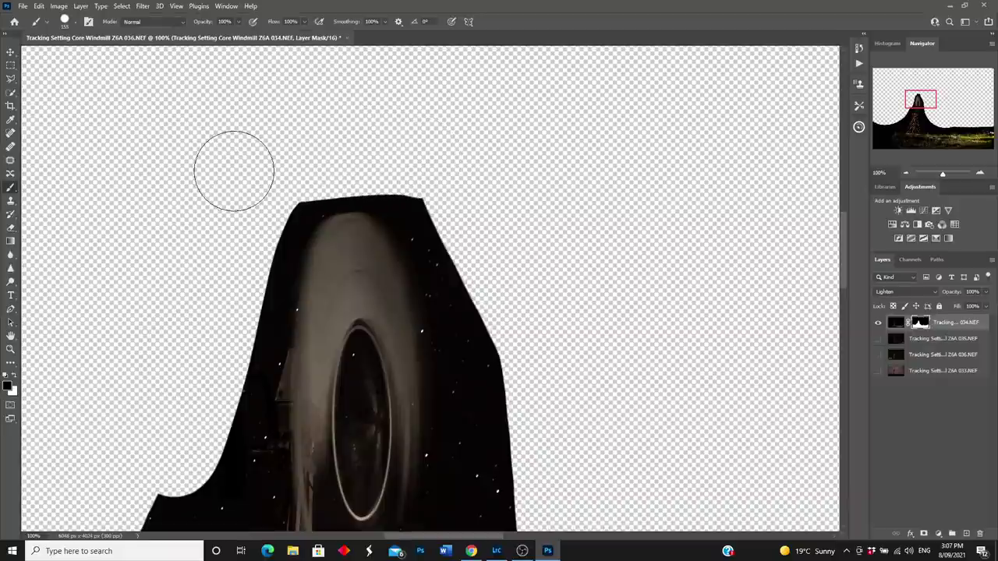
mouse_move(486, 463)
mouse_down()
mouse_move(499, 427)
mouse_move(446, 222)
mouse_move(410, 159)
mouse_move(319, 141)
mouse_up()
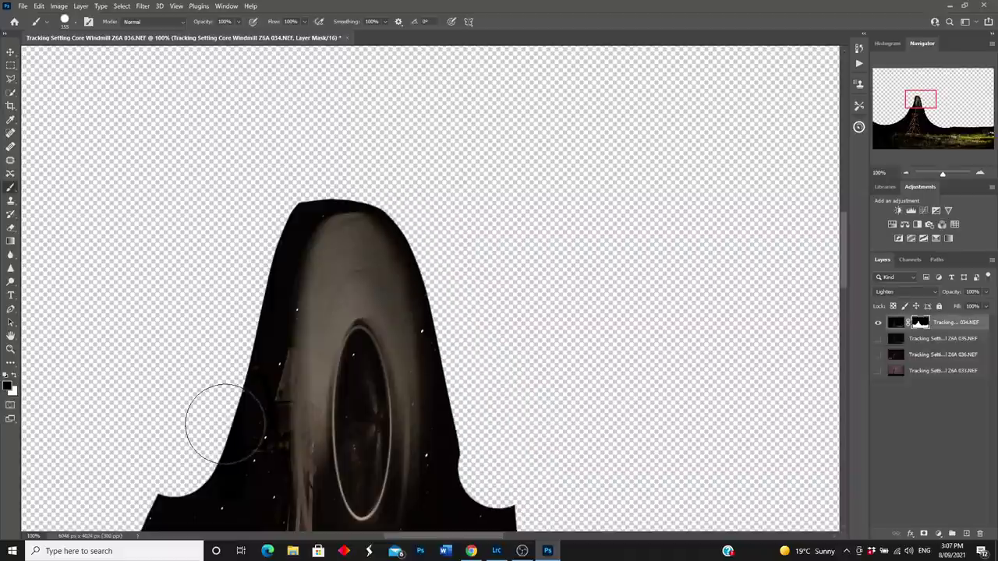
Mask out the sky on both sides of the wheel's lower half, down towards the tower platform
scroll(412, 367, down, 5)
scroll(422, 356, down, 3)
mouse_move(507, 374)
mouse_down()
mouse_move(531, 341)
mouse_move(479, 301)
mouse_move(469, 271)
mouse_move(476, 161)
mouse_move(463, 124)
mouse_up()
mouse_move(581, 437)
mouse_down()
mouse_move(428, 396)
mouse_move(423, 408)
mouse_move(481, 392)
mouse_move(464, 472)
mouse_move(507, 487)
mouse_move(428, 465)
mouse_up()
mouse_move(85, 379)
mouse_down()
mouse_move(140, 394)
mouse_move(196, 242)
mouse_move(189, 401)
mouse_move(55, 489)
mouse_move(155, 278)
mouse_move(205, 207)
mouse_move(211, 289)
mouse_up()
mouse_move(190, 354)
mouse_down()
mouse_move(183, 429)
mouse_move(145, 465)
mouse_up()
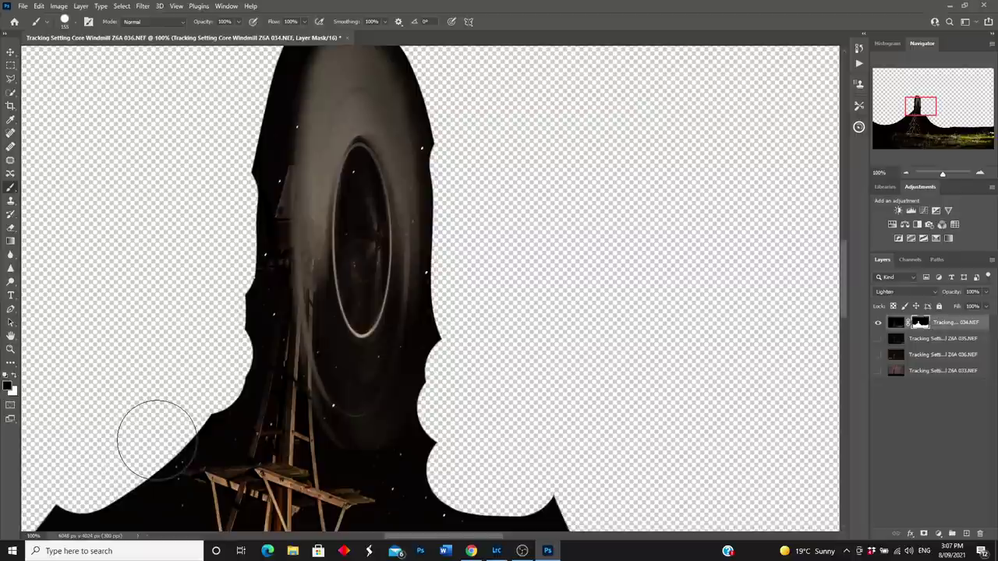
mouse_move(479, 217)
mouse_down()
mouse_move(463, 145)
mouse_move(446, 125)
mouse_up()
Mask out the sky beside the tower platform and the upper legs on their right-hand side
scroll(346, 320, down, 2)
scroll(346, 320, down, 4)
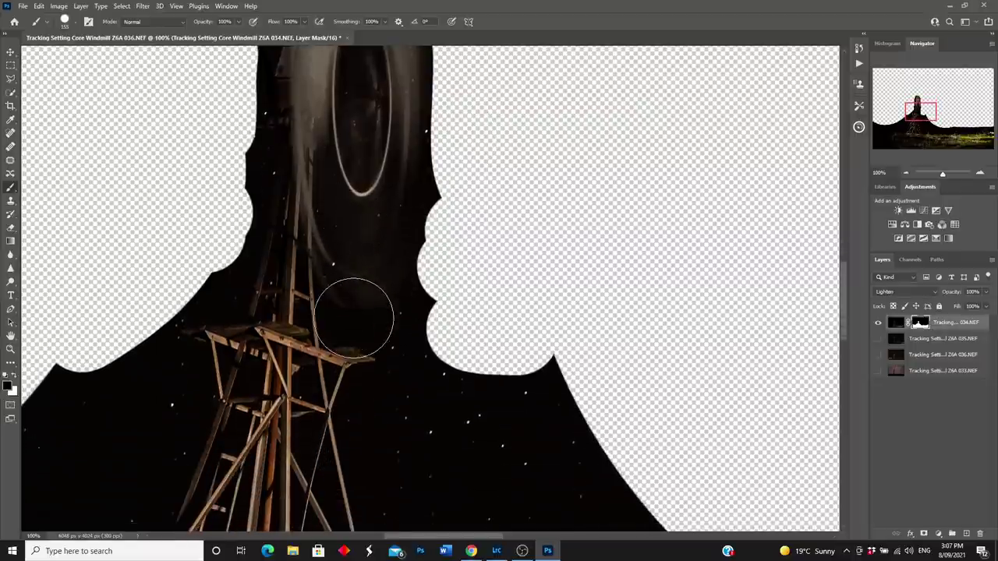
mouse_move(457, 312)
mouse_down()
mouse_move(445, 312)
mouse_move(416, 435)
mouse_move(494, 379)
mouse_move(557, 278)
mouse_move(606, 334)
mouse_move(512, 431)
mouse_move(499, 363)
mouse_move(412, 279)
mouse_move(410, 230)
mouse_up()
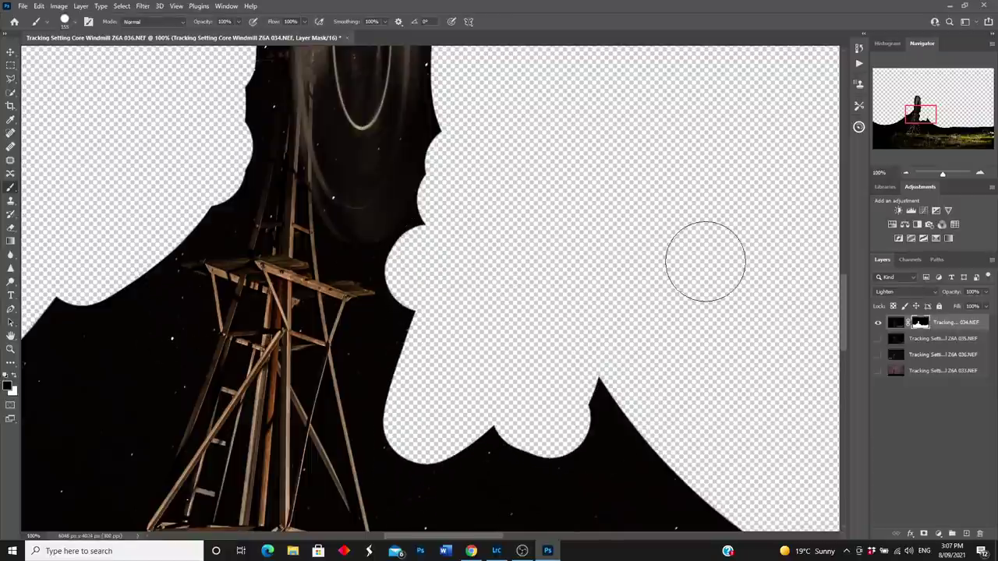
Show the sky layer 033, lower its opacity to 72% and toggle it to check the windmill against the masked area
click(878, 371)
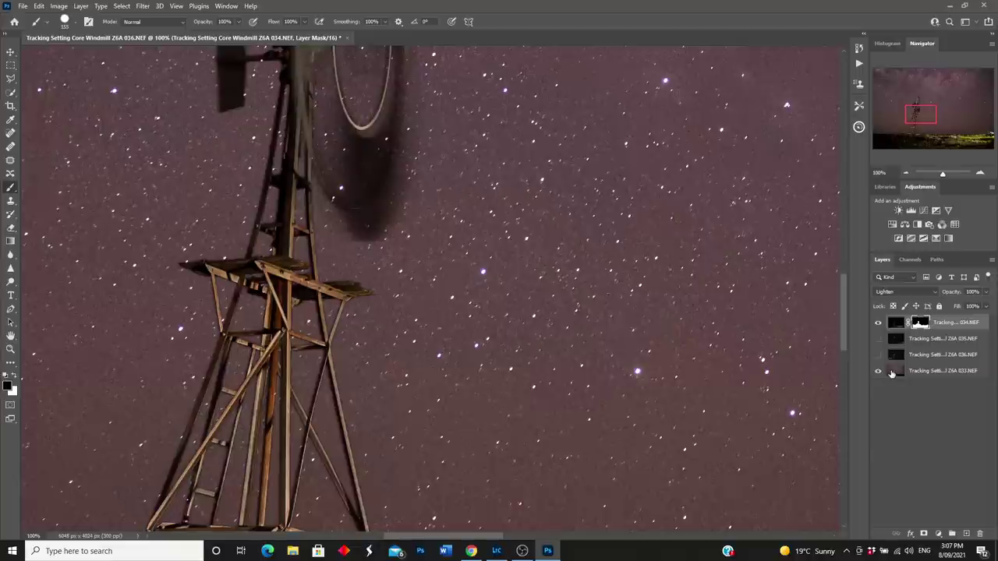
click(896, 371)
click(987, 292)
drag(987, 306, 960, 306)
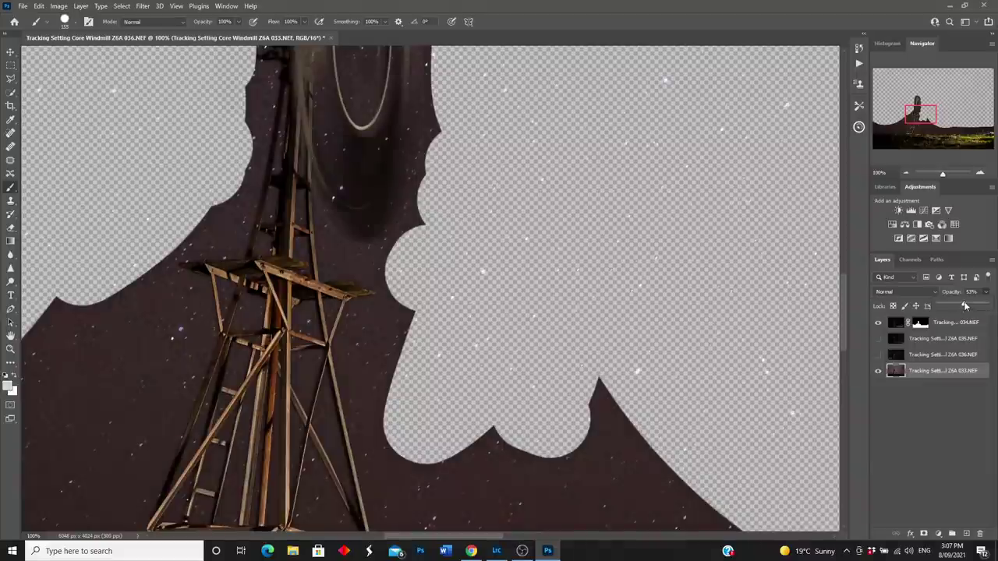
drag(966, 307, 973, 306)
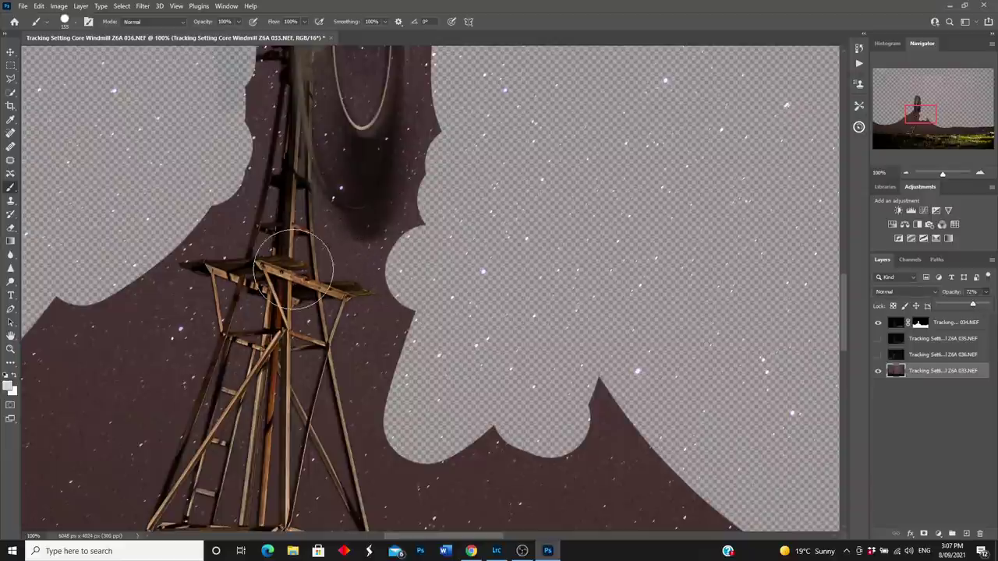
click(879, 371)
click(879, 372)
click(878, 372)
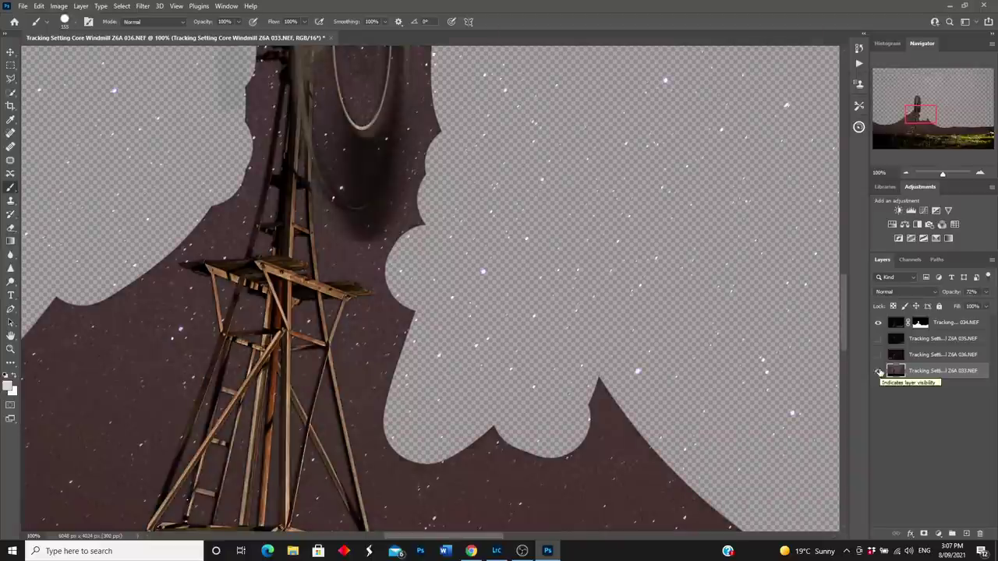
Lower the opacity of sky layer 033 to 49% to make the windmill's edges easier to compare with the mask
scroll(296, 249, up, 2)
scroll(297, 250, up, 2)
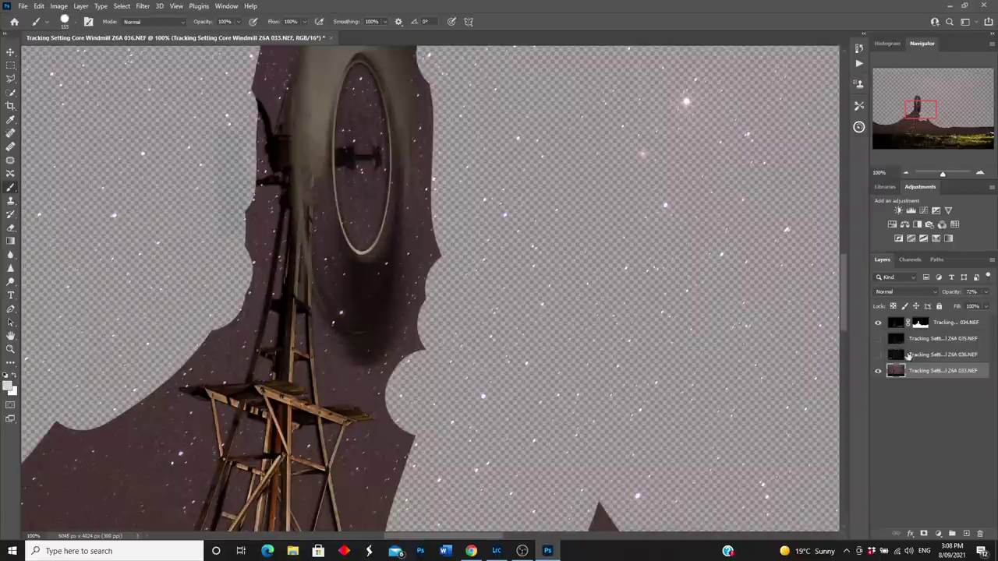
click(987, 293)
drag(977, 307, 967, 307)
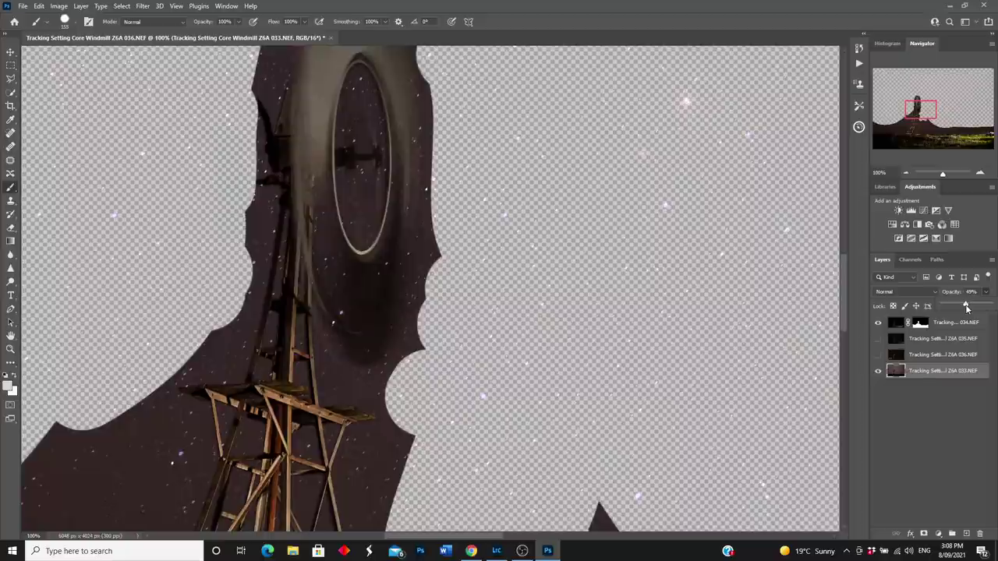
On layer 034's mask, trim the remaining sky beside the tower's left-hand side and around the top of the wheel
click(920, 323)
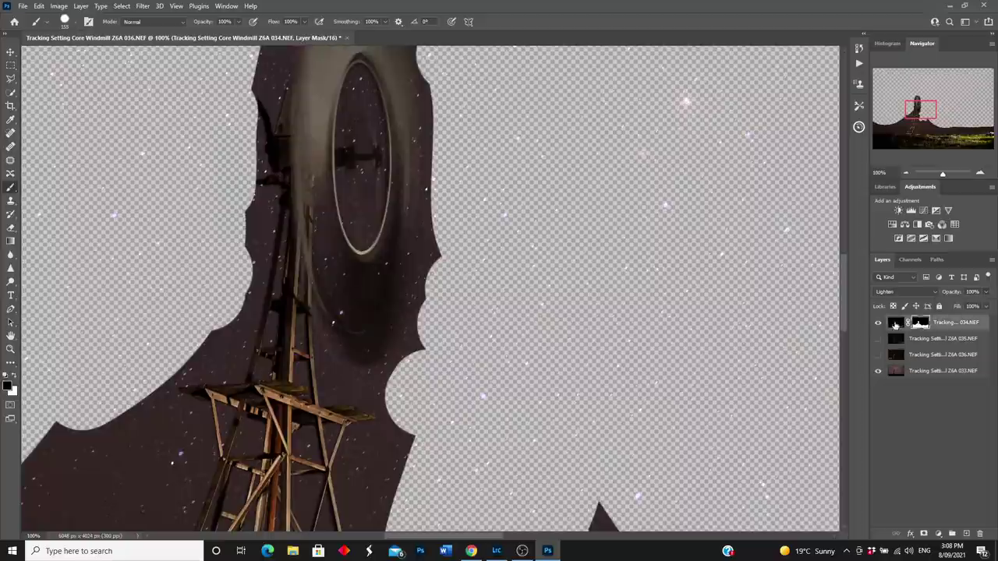
mouse_move(123, 370)
mouse_down()
mouse_move(181, 328)
mouse_move(200, 335)
mouse_move(191, 293)
mouse_move(211, 301)
mouse_move(225, 210)
mouse_move(206, 217)
mouse_move(243, 204)
mouse_move(236, 216)
mouse_move(223, 173)
mouse_up()
scroll(234, 234, up, 4)
mouse_move(357, 71)
mouse_down()
mouse_move(310, 69)
mouse_move(267, 85)
mouse_up()
Hide the stray stars in the dark area on both sides of the tower's lower legs on layer 034's mask
scroll(546, 273, down, 12)
click(800, 452)
click(722, 448)
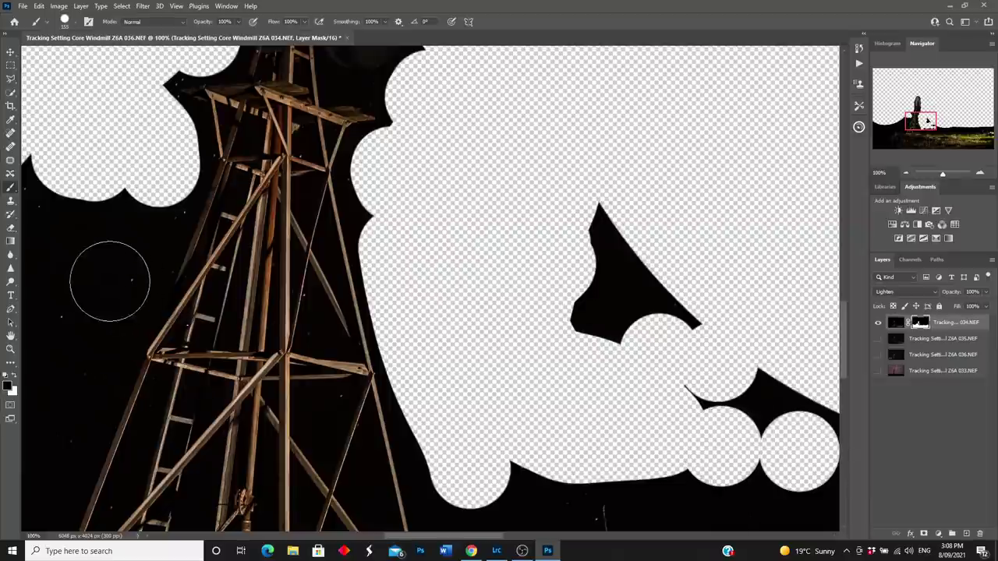
click(60, 302)
click(113, 256)
click(31, 196)
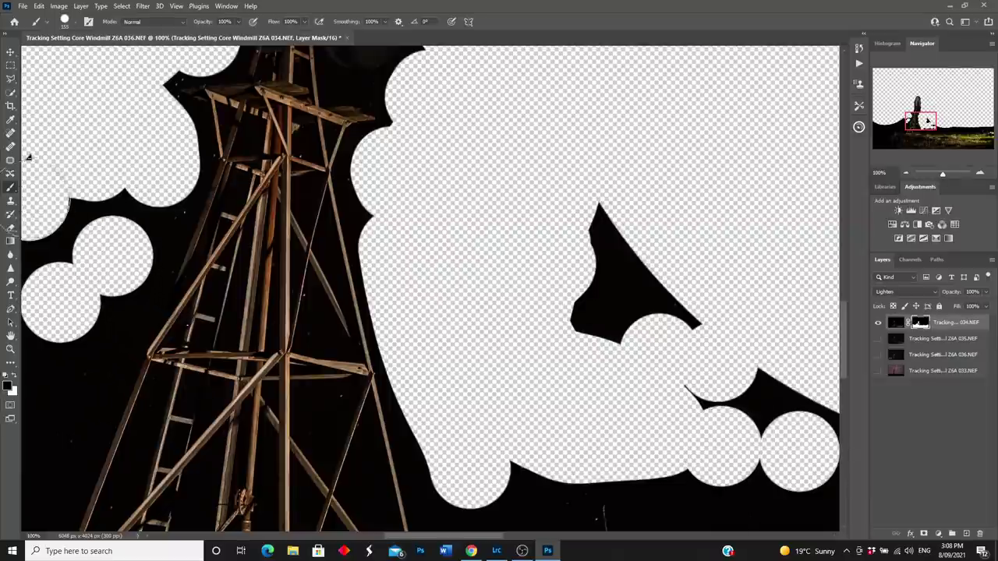
click(156, 195)
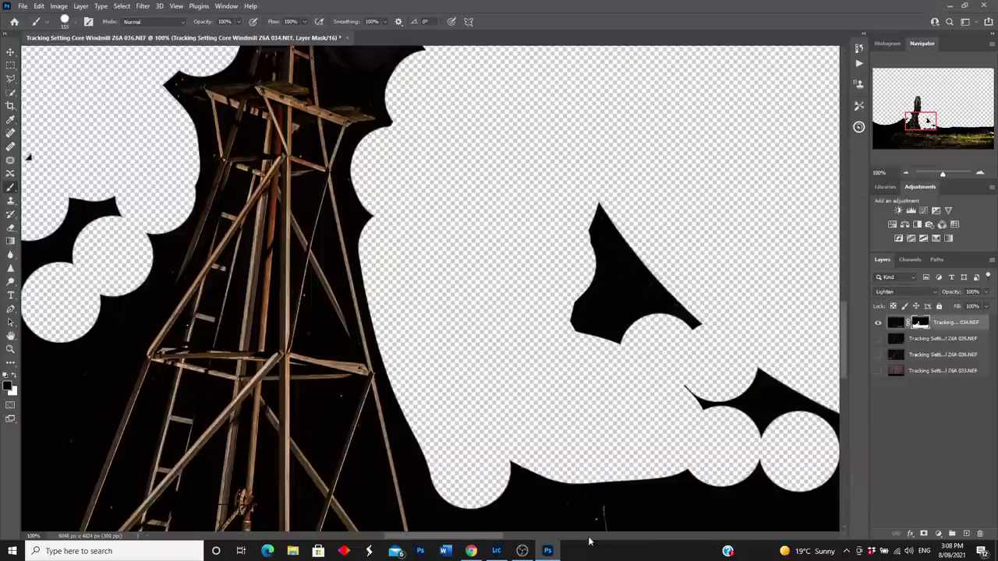
Dab out the stars over the dark slope west of the tower and trim the sky beside its upper right-hand leg
drag(484, 538, 433, 538)
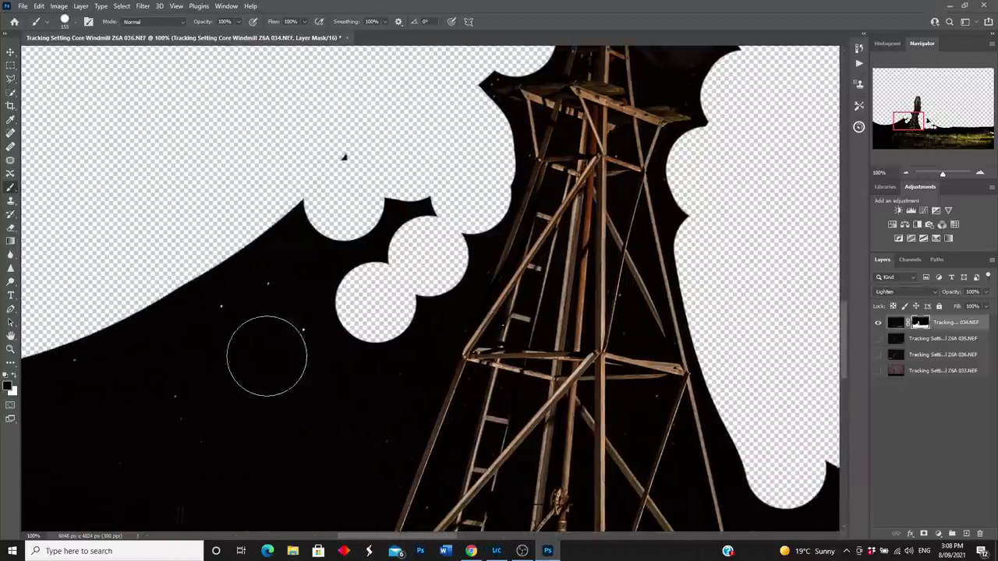
click(269, 292)
click(217, 320)
click(283, 331)
click(172, 403)
click(43, 353)
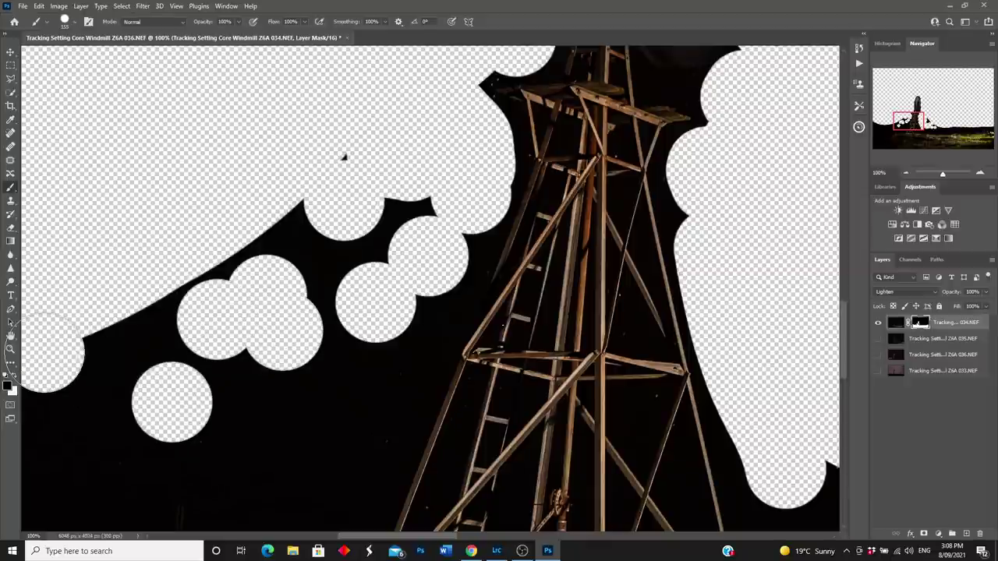
click(709, 215)
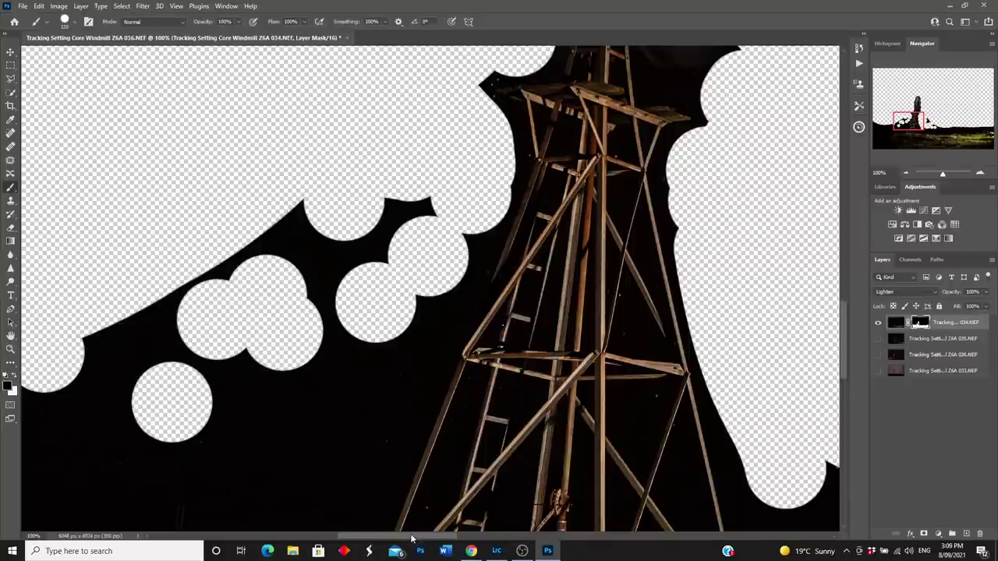
Mask out the stray stars just above the horizon in the area to the right of the windmill
drag(412, 538, 511, 542)
click(505, 452)
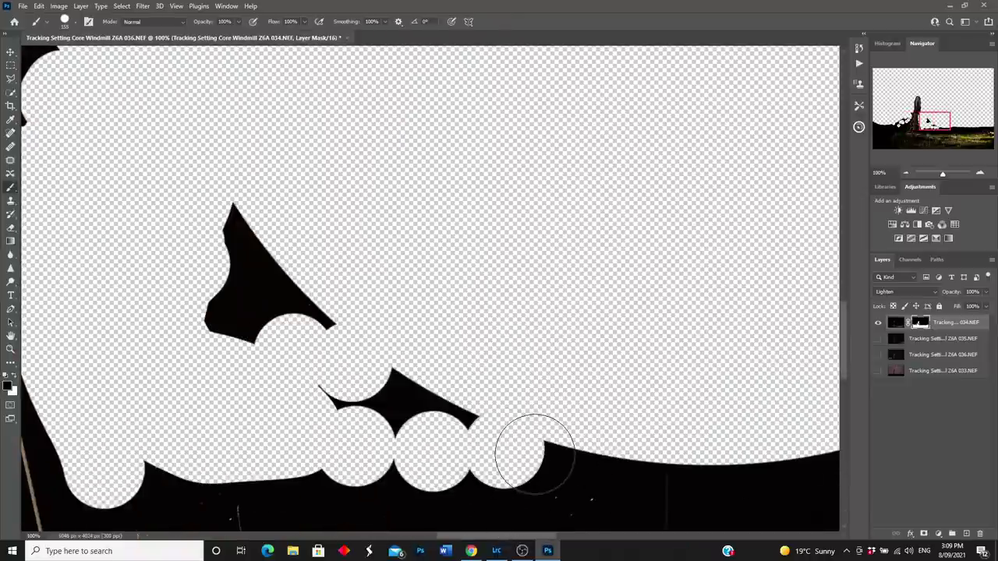
click(581, 477)
click(550, 478)
click(311, 379)
Dab out the remaining stars farther right along the horizon, keeping clear of the tall grass
drag(525, 544, 581, 538)
scroll(565, 507, down, 2)
scroll(562, 406, down, 2)
click(518, 382)
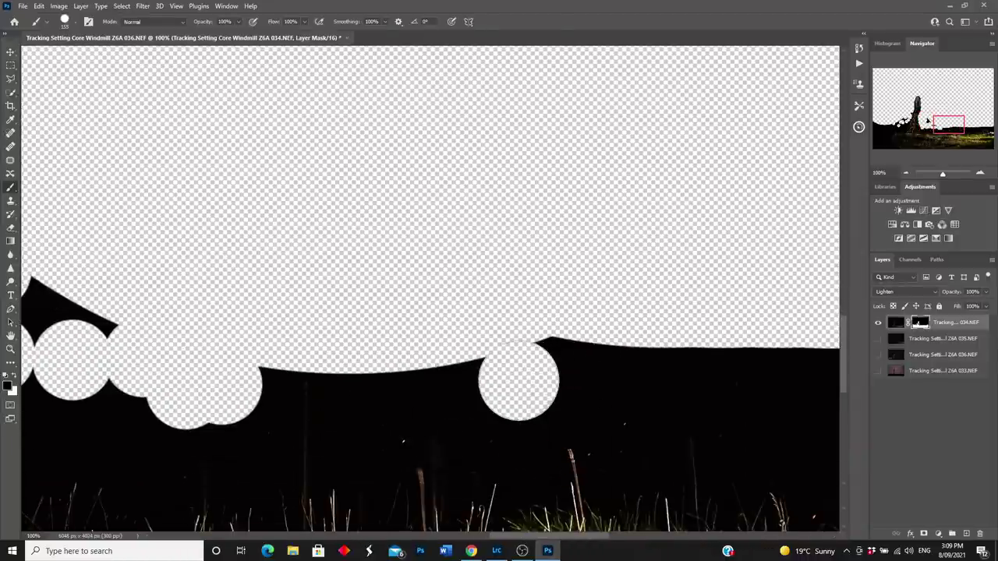
click(627, 395)
click(396, 411)
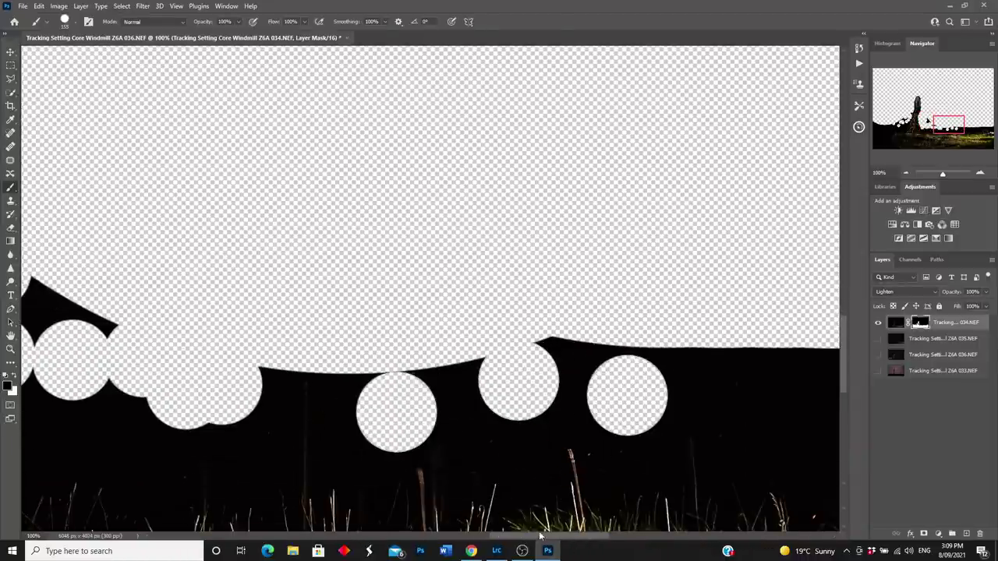
Reduce the brush to 21 px and dab out the small stars between and beside the windmill's legs
drag(577, 540, 394, 540)
scroll(422, 312, right, 5)
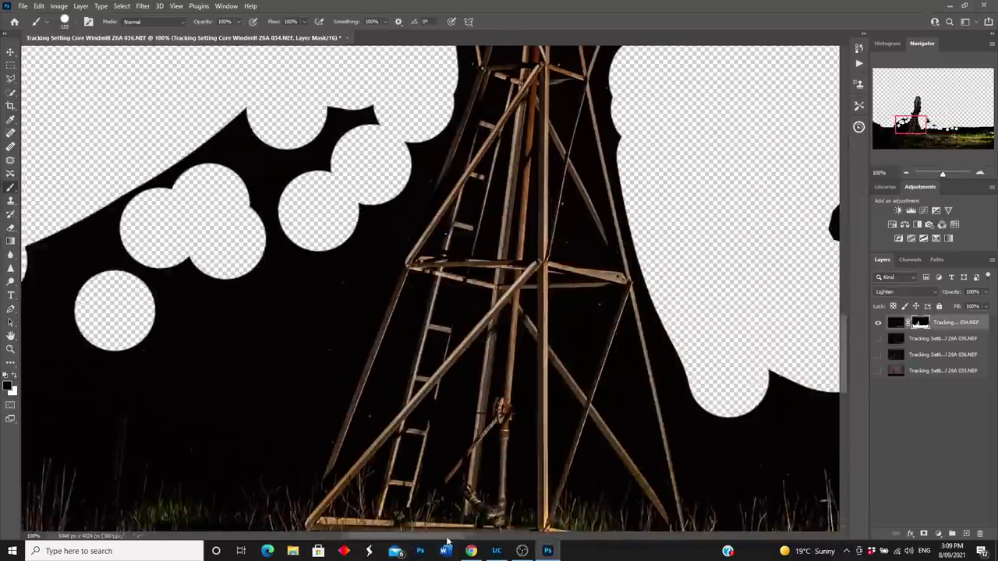
click(74, 23)
drag(100, 56, 64, 56)
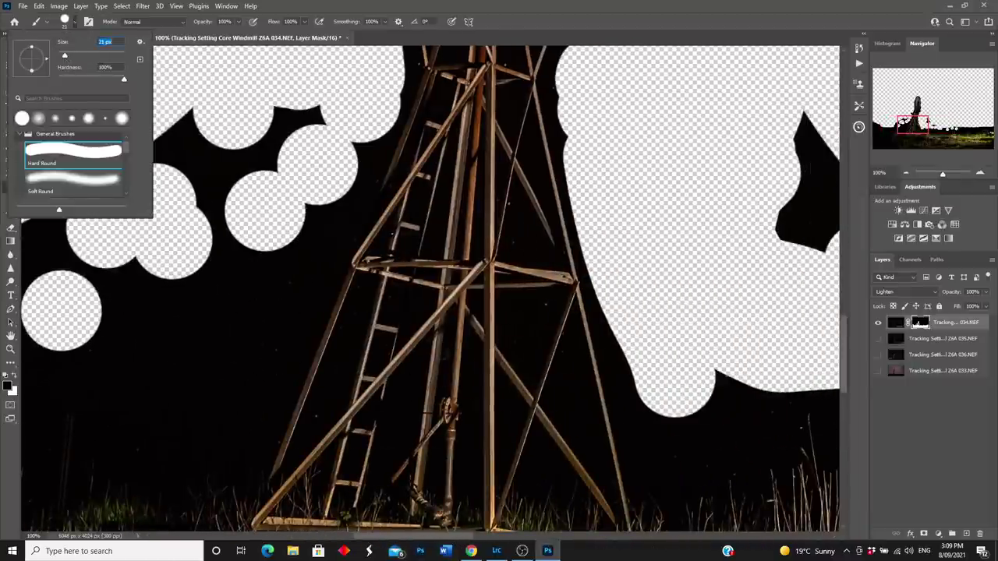
click(543, 307)
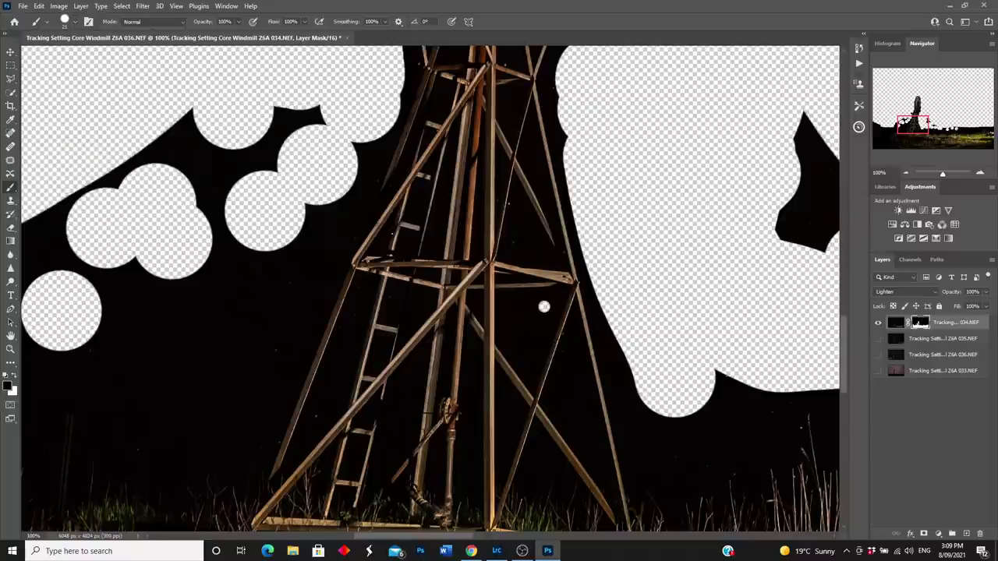
click(314, 415)
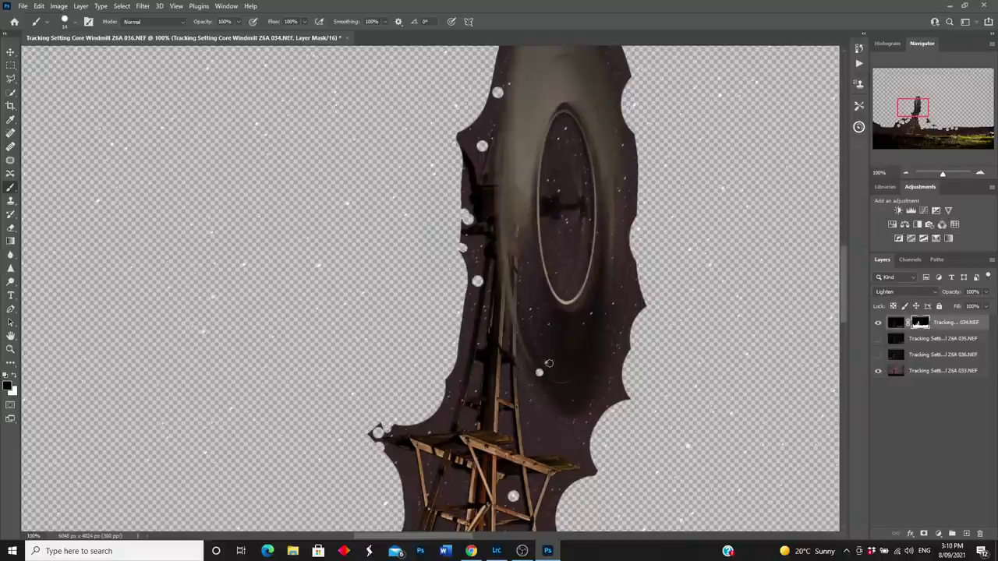
Toggle sky layer 033 to check the masked windmill against it, and restore that layer's opacity to 100%
click(878, 371)
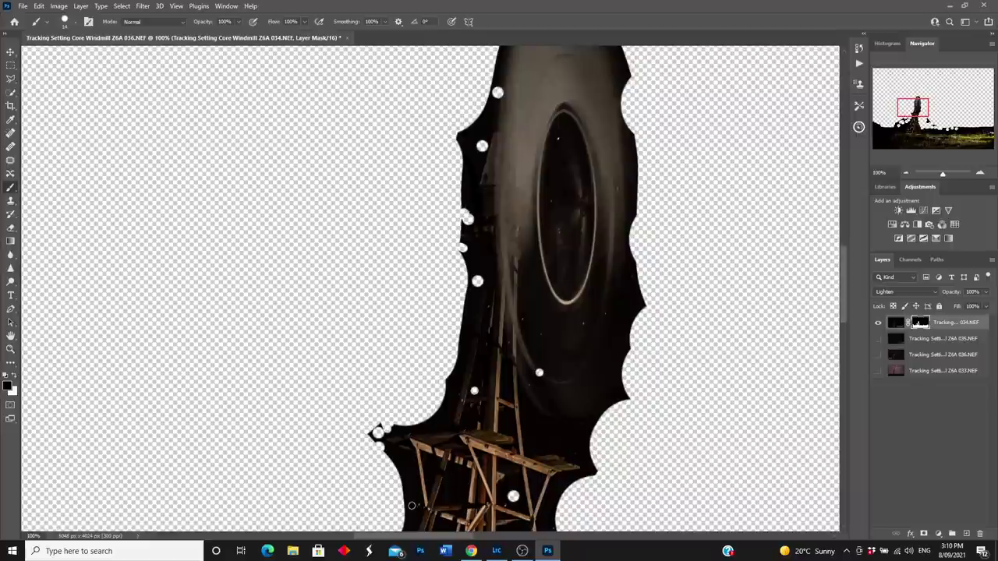
click(877, 371)
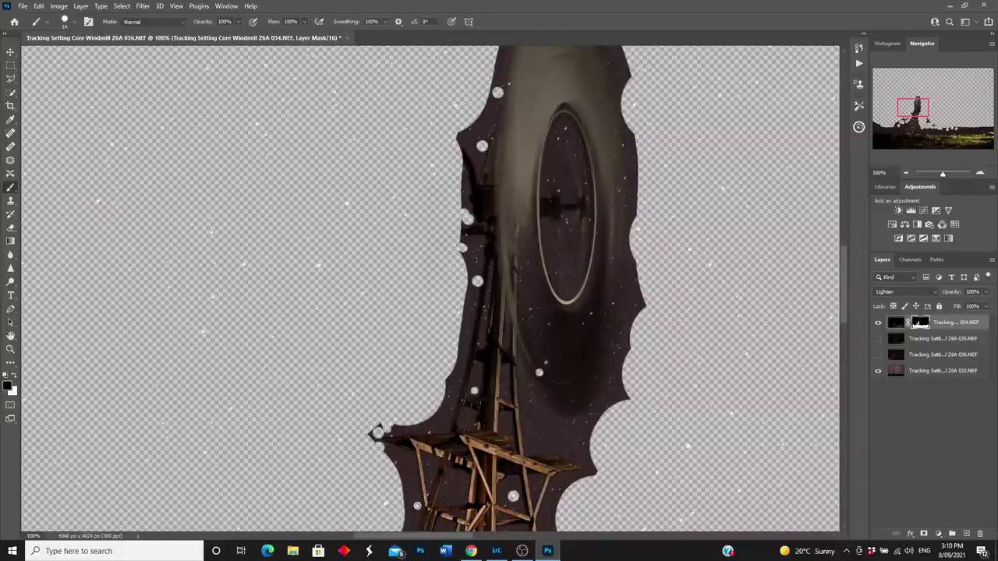
key(ctrl+0)
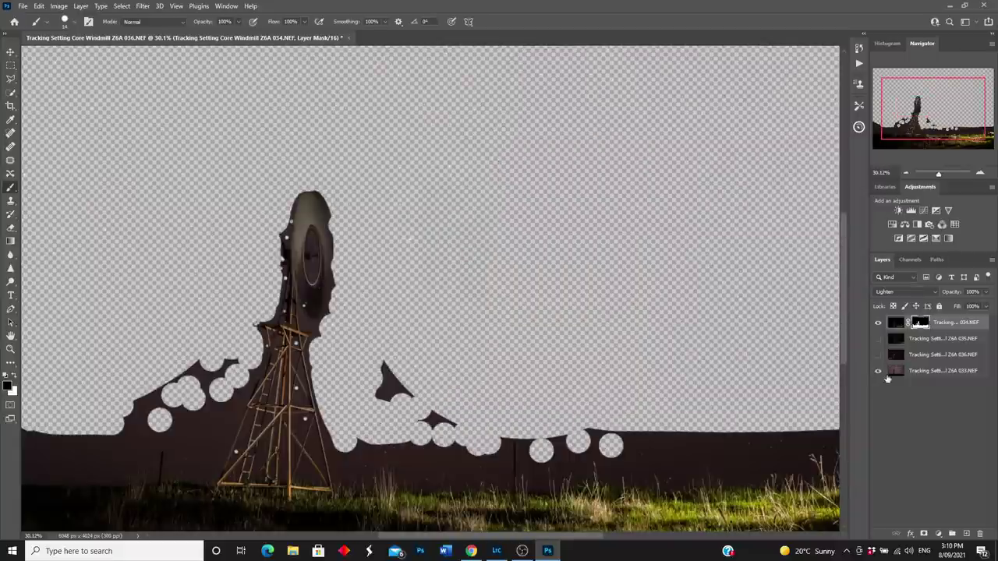
click(895, 373)
click(986, 292)
drag(978, 306, 990, 304)
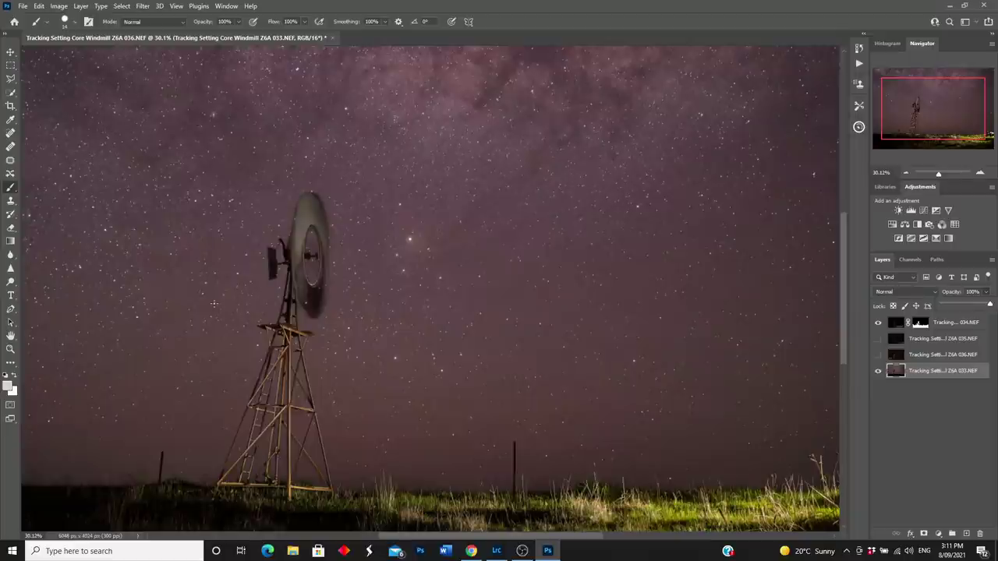
click(940, 181)
drag(940, 175, 939, 178)
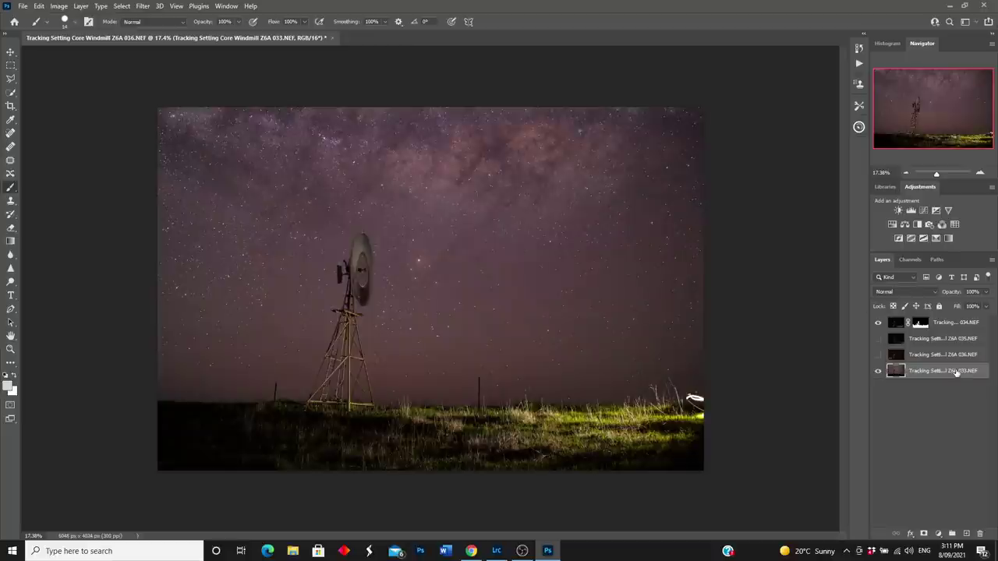
Show layers 035 and 036 and copy layer 034's mask onto both of them
click(878, 339)
click(921, 334)
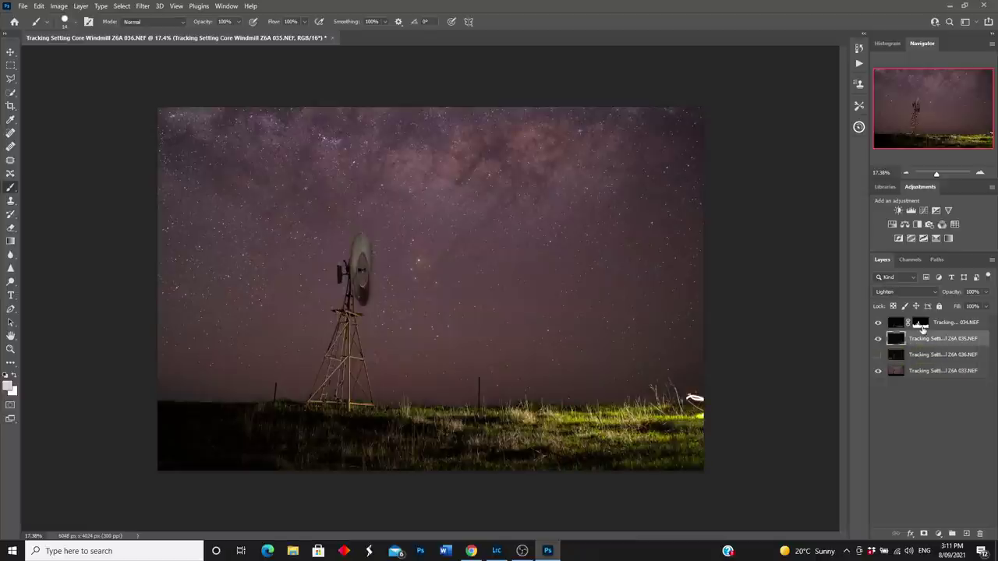
click(922, 326)
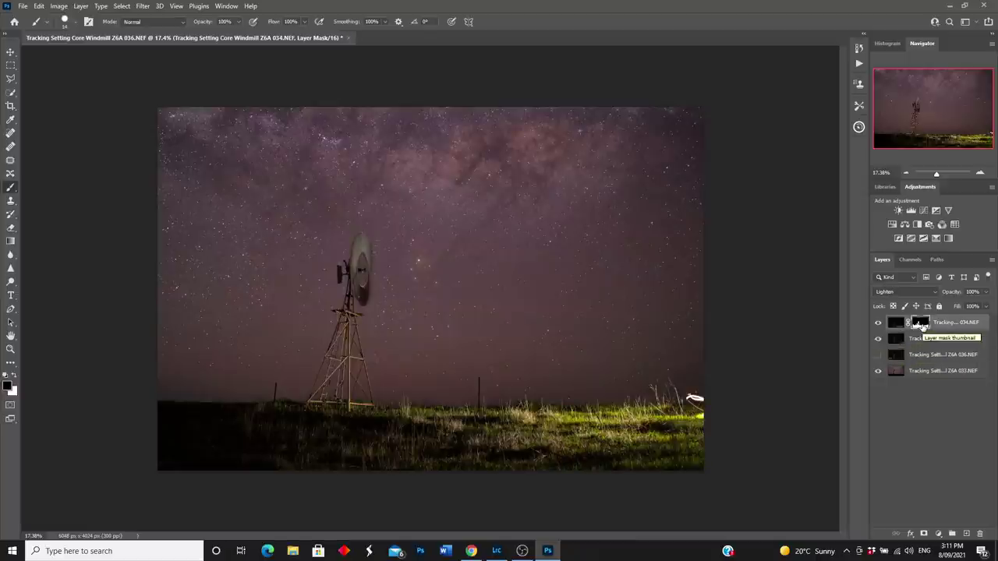
drag(922, 326, 925, 358)
click(878, 354)
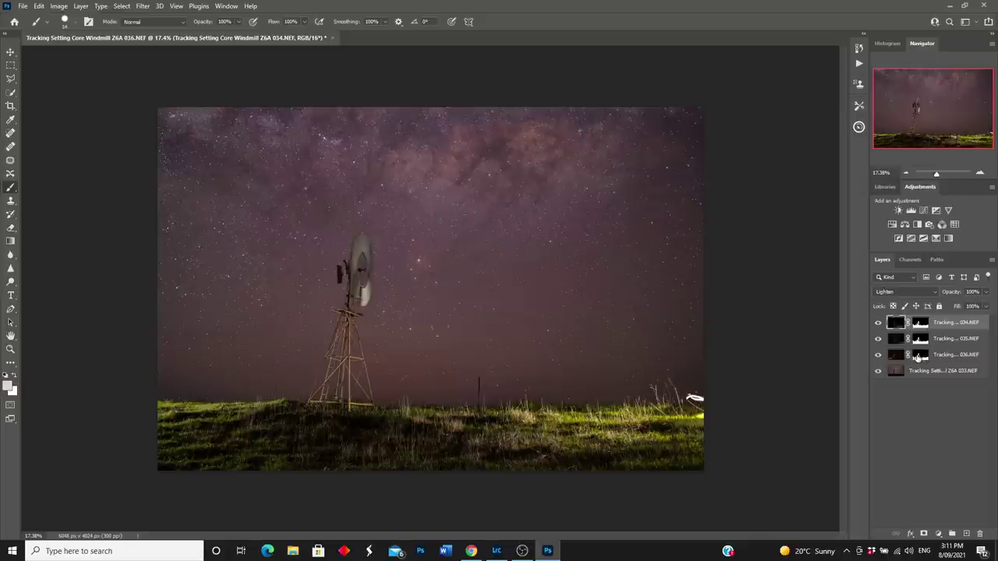
Temporarily disable layer 036's mask to examine the windmill's tail, and re-enable the mask
click(920, 356)
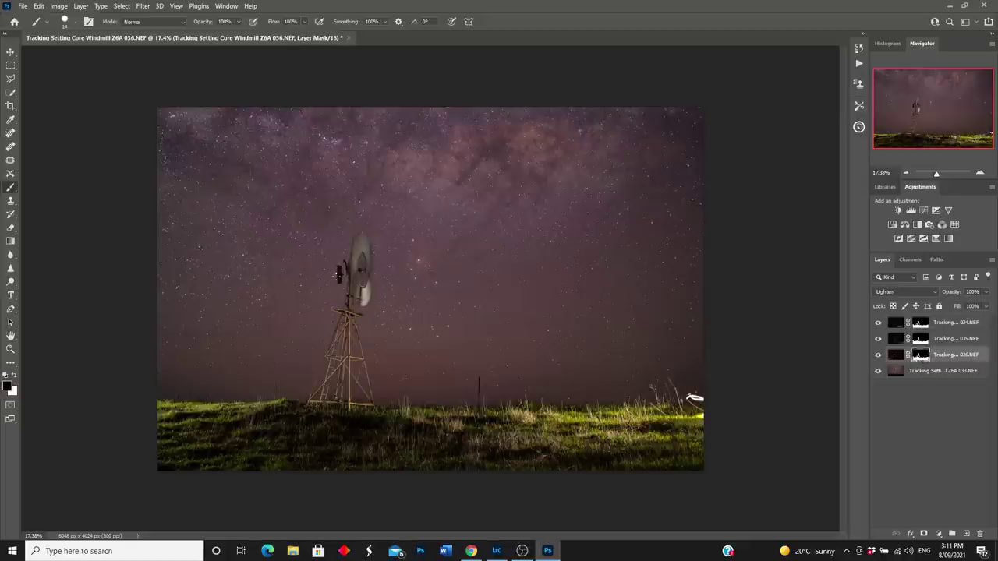
right_click(920, 357)
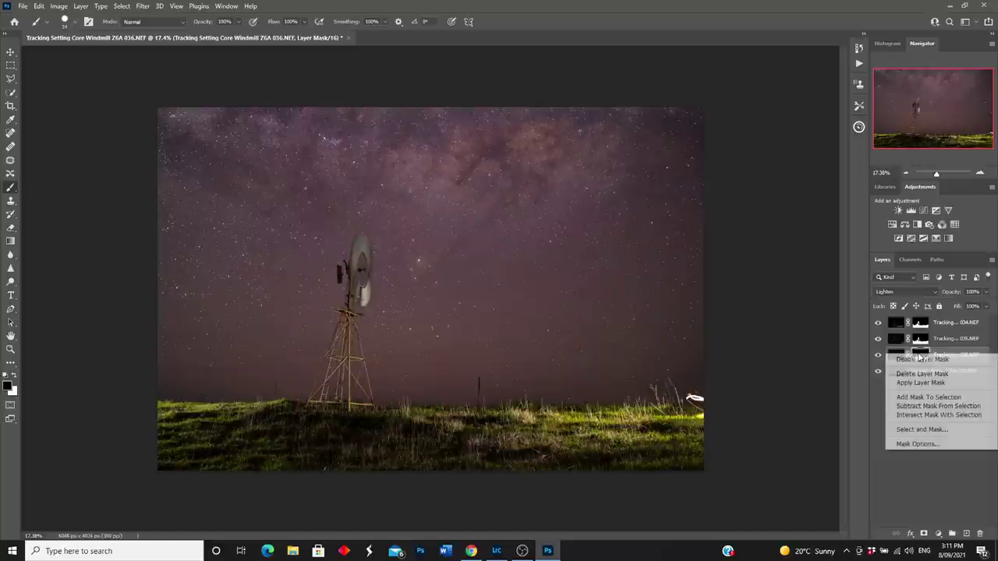
click(923, 360)
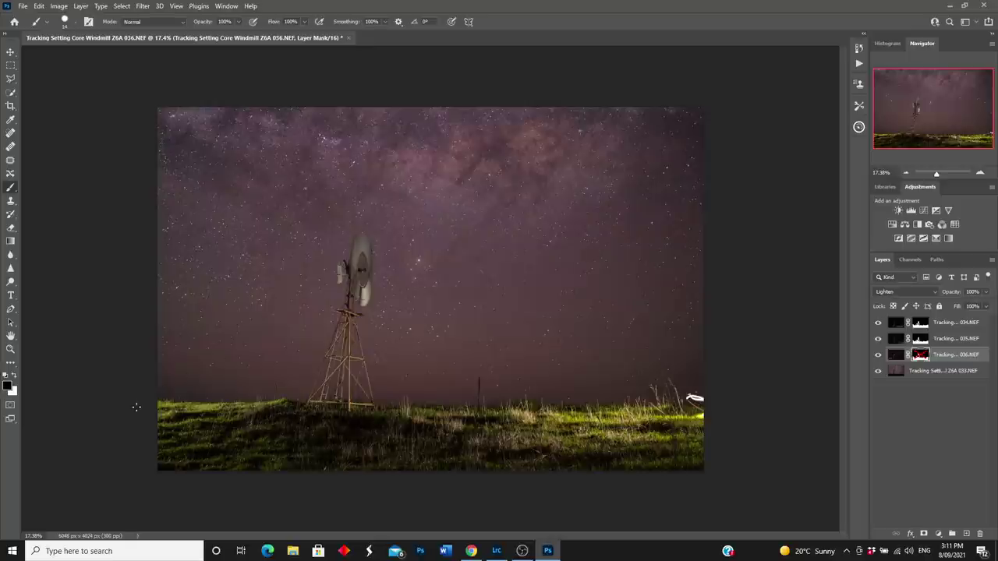
right_click(923, 355)
click(815, 351)
Paint the windmill's tail back into layer 036's mask with a white 47 px brush
drag(940, 180, 940, 172)
drag(914, 123, 896, 120)
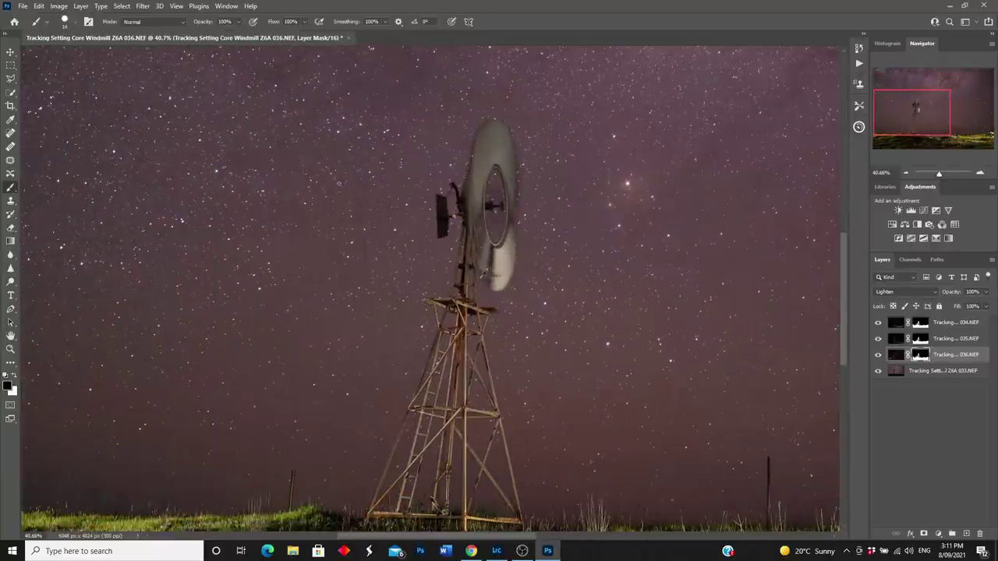
click(19, 372)
click(75, 22)
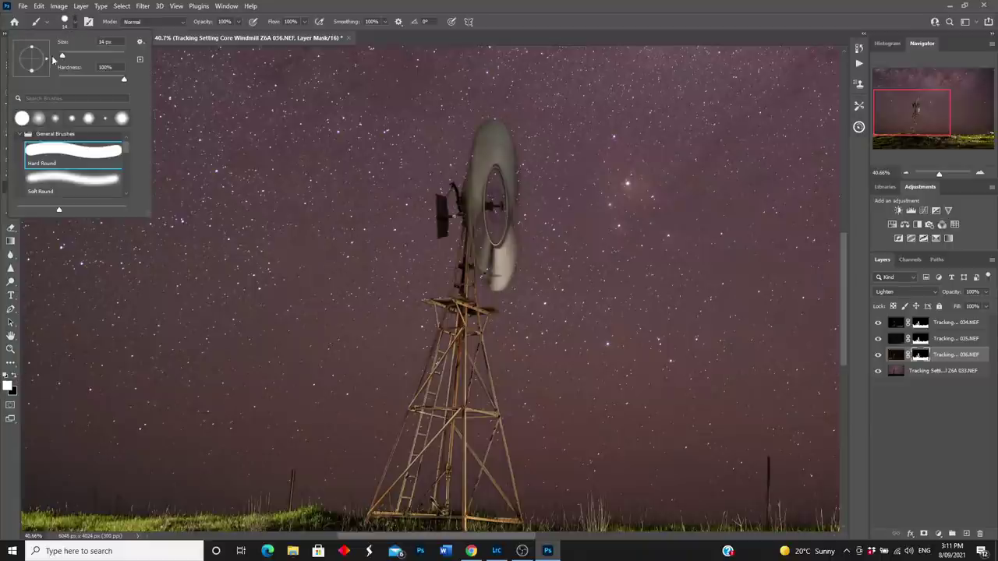
drag(63, 56, 73, 56)
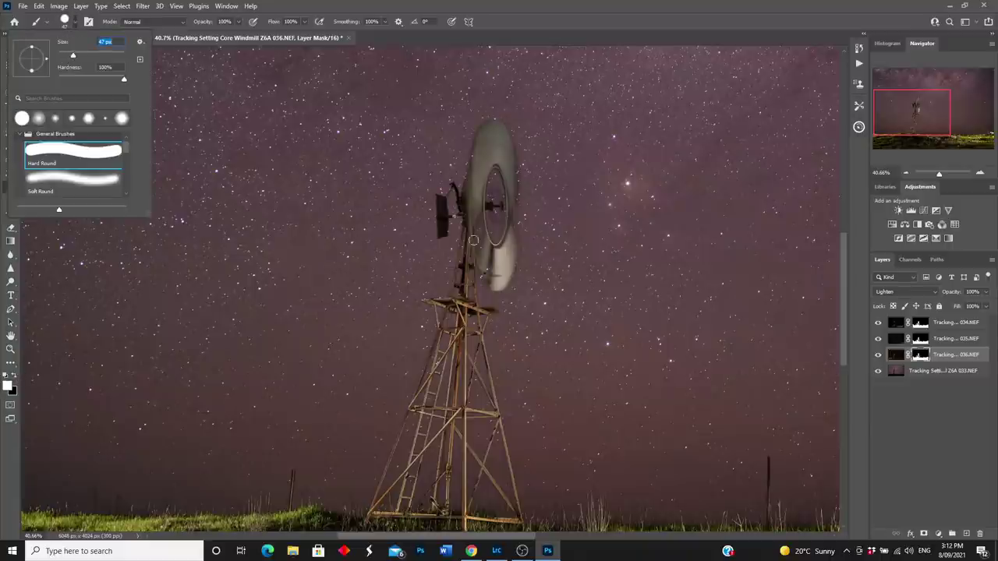
click(441, 199)
mouse_move(441, 198)
mouse_down()
mouse_move(441, 236)
mouse_move(441, 194)
mouse_move(451, 193)
mouse_move(439, 235)
mouse_move(438, 200)
mouse_up()
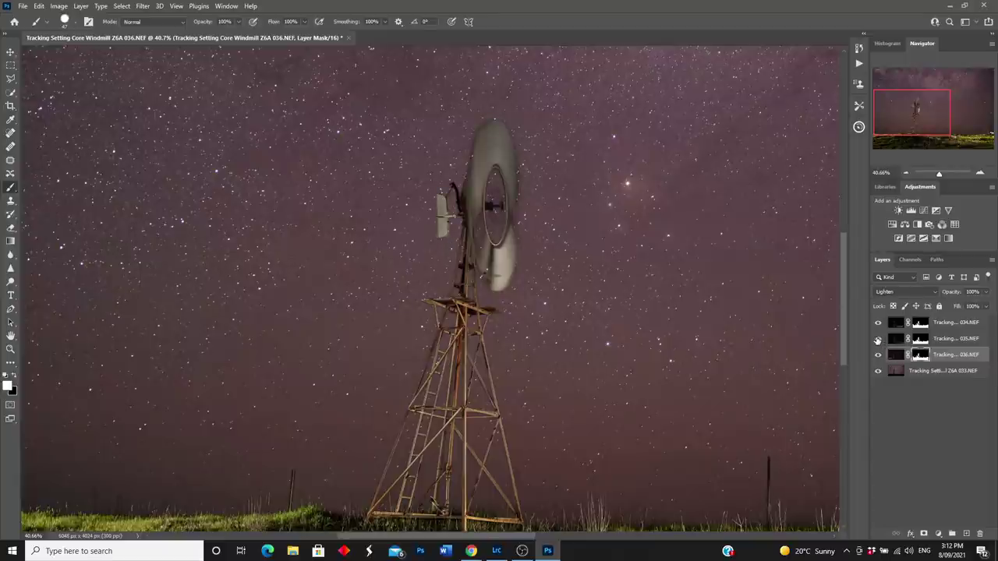
Toggle layer 035's visibility to compare the whole blended image with and without it
drag(940, 176, 936, 174)
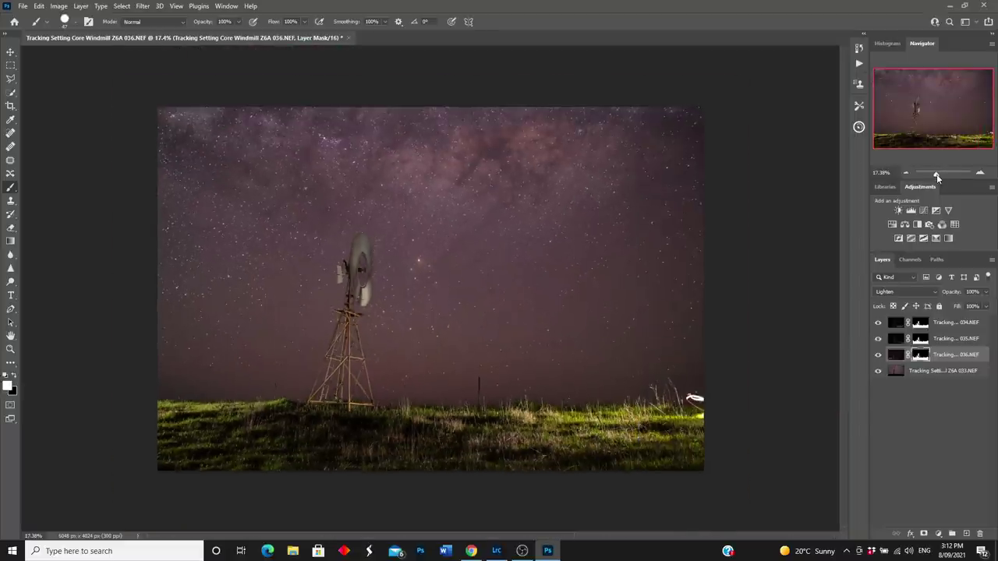
click(879, 339)
click(879, 339)
click(879, 341)
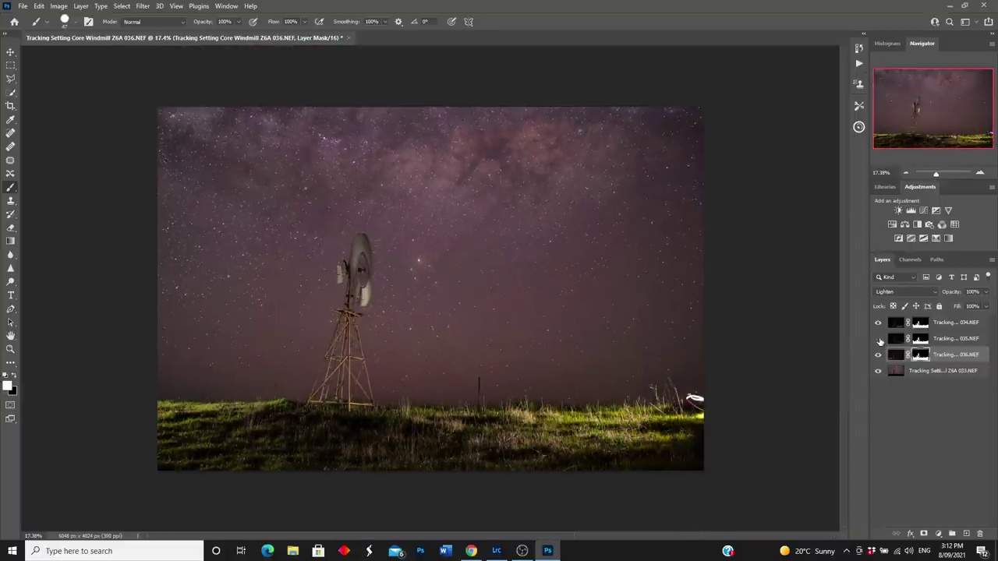
click(879, 340)
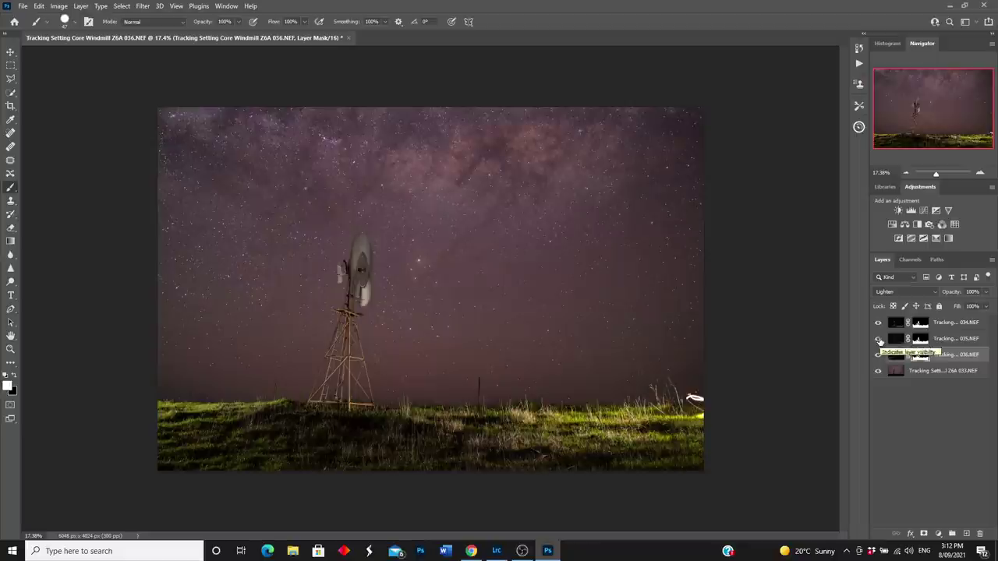
click(879, 340)
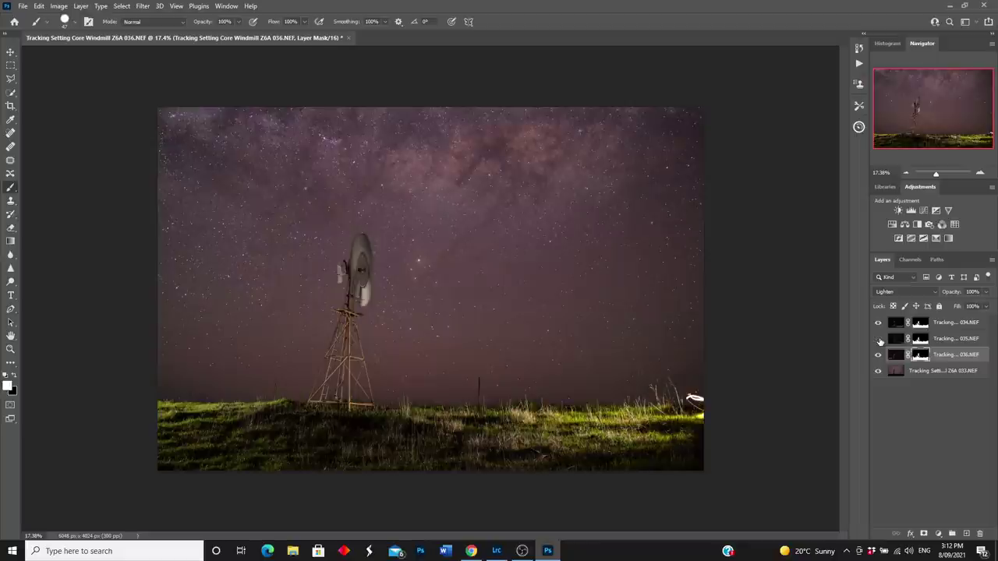
Mask out the bright white object at the right end of the grass in layer 034 with a soft black 168 px brush
click(879, 323)
click(879, 323)
click(924, 325)
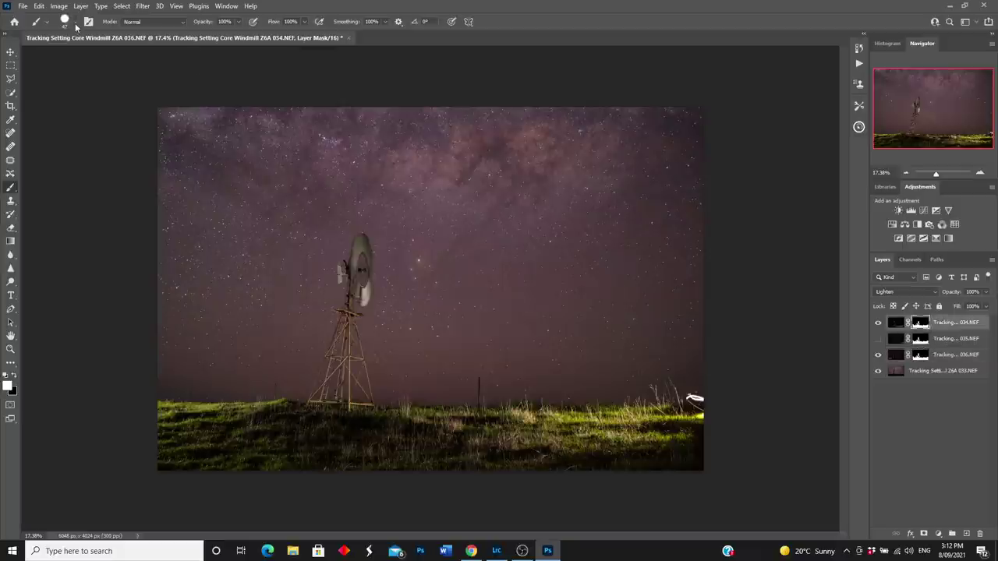
click(76, 24)
click(77, 174)
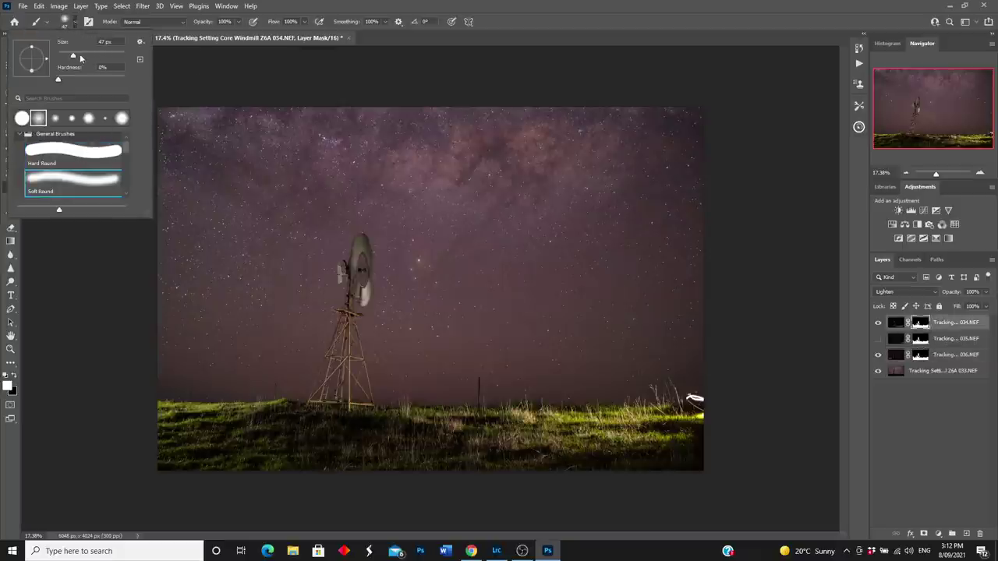
drag(73, 56, 101, 57)
click(695, 398)
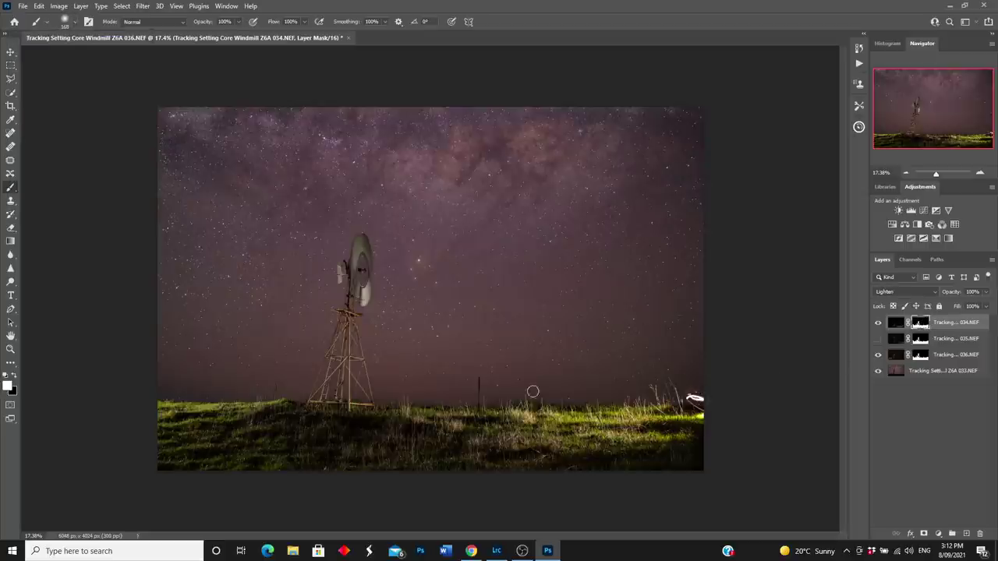
click(15, 376)
Enlarge the soft black brush to about 1811 px and darken the right end of the grass in layer 034's mask
click(76, 24)
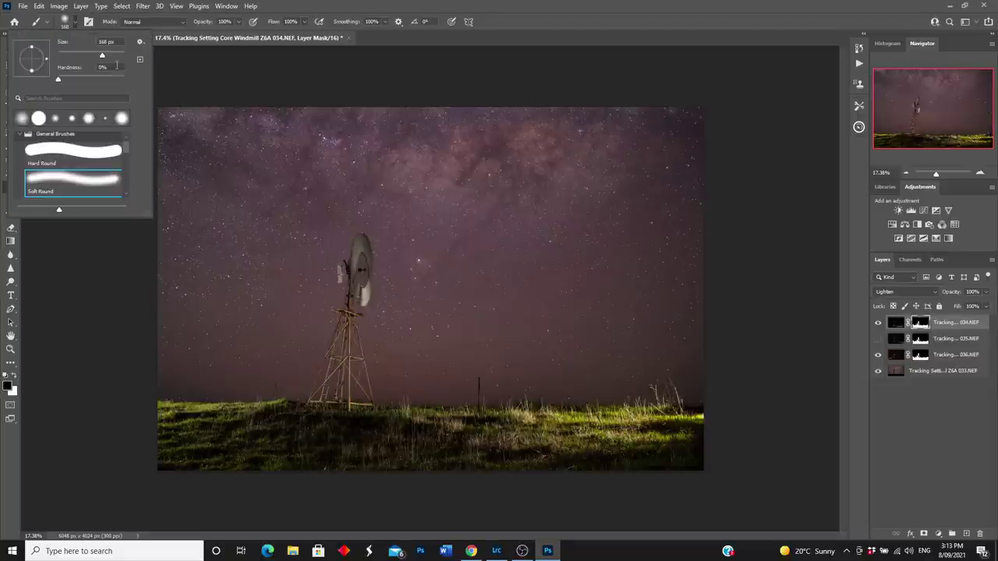
drag(102, 60, 119, 56)
click(748, 383)
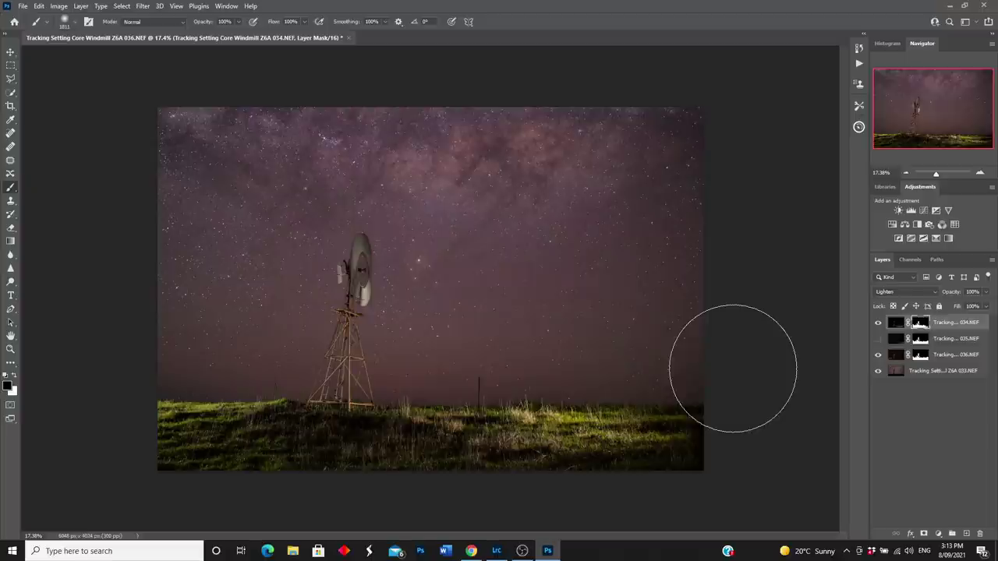
Toggle the visibility of layers 035 and 036 to compare how each one lights the foreground
click(878, 339)
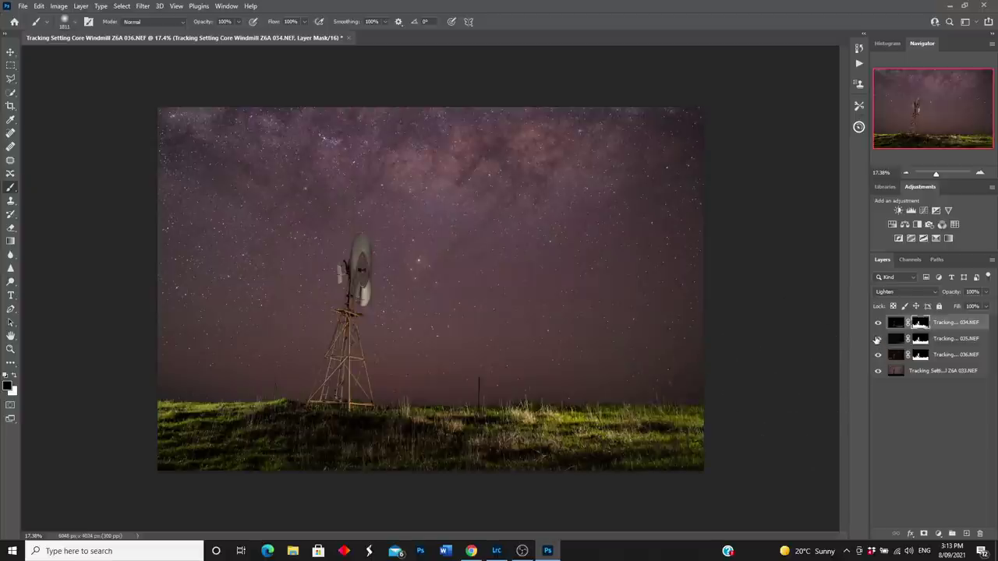
click(877, 339)
click(877, 339)
click(878, 339)
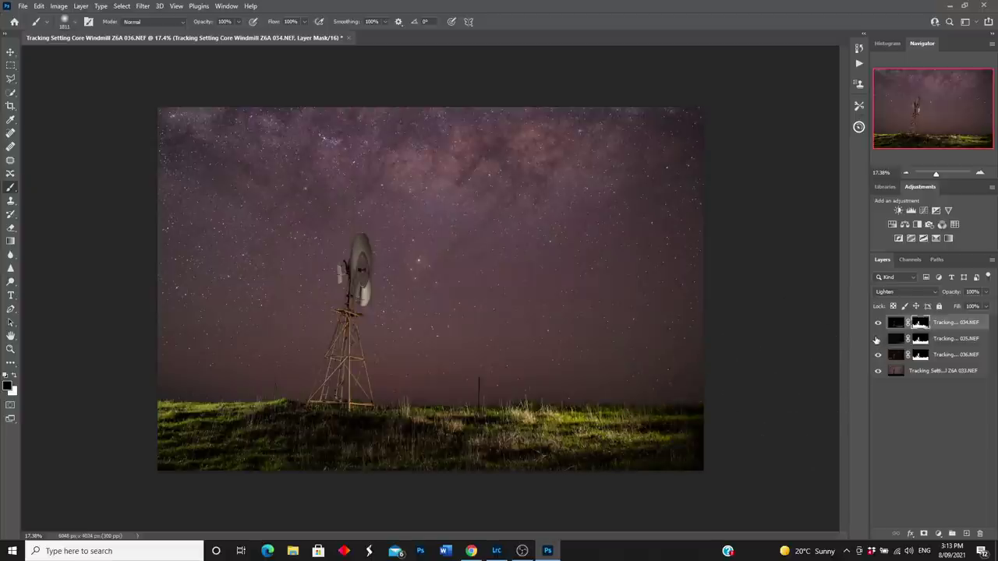
click(877, 340)
click(877, 339)
click(877, 355)
click(877, 354)
Darken the left end of the grass in layer 036's mask with the large soft black brush, and show layer 035
click(919, 357)
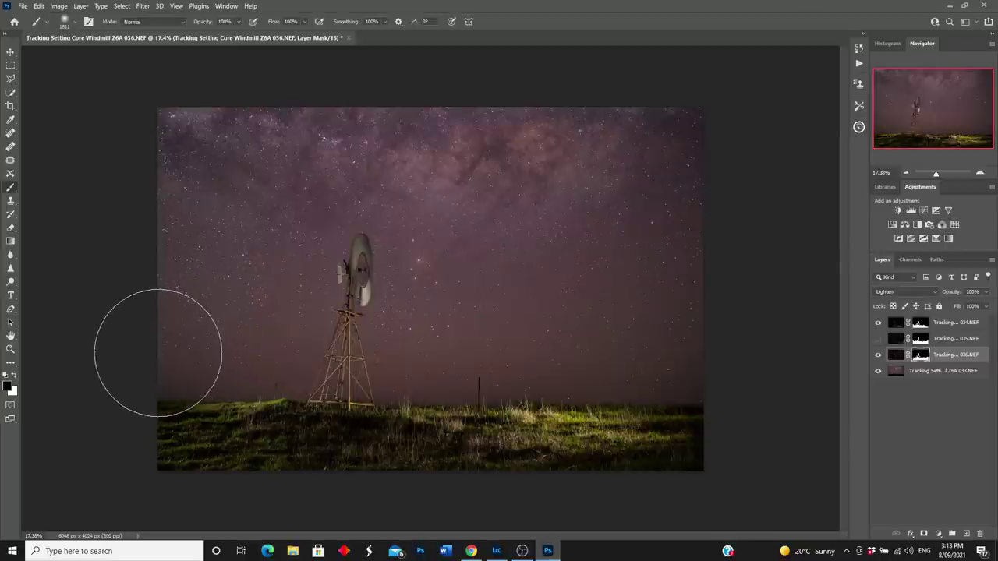
mouse_move(187, 353)
mouse_down()
mouse_move(183, 306)
mouse_move(247, 335)
mouse_move(223, 397)
mouse_move(283, 412)
mouse_move(236, 347)
mouse_up()
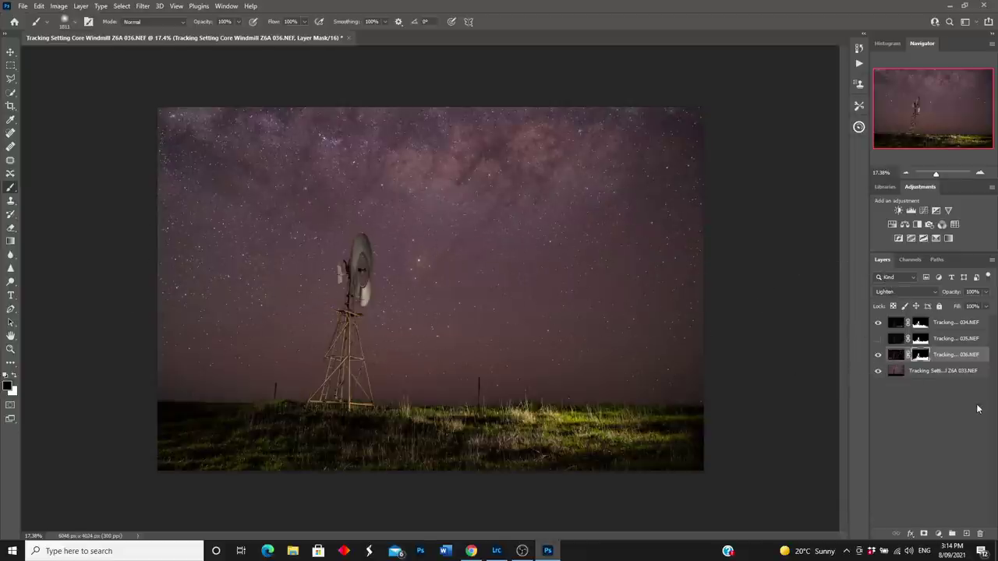
click(878, 338)
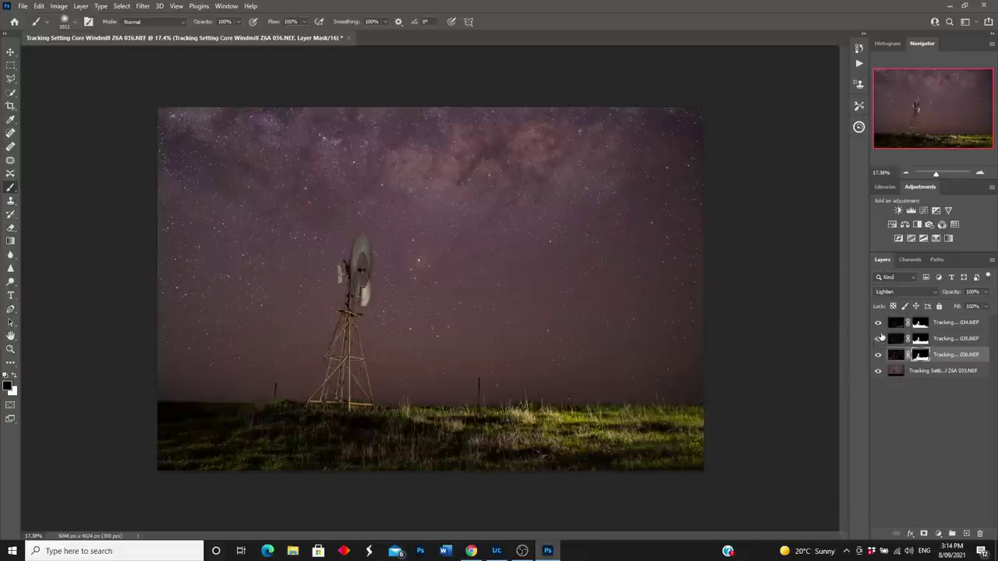
Group layers 034, 035 and 036 and set the group's blend mode to Lighten
click(899, 323)
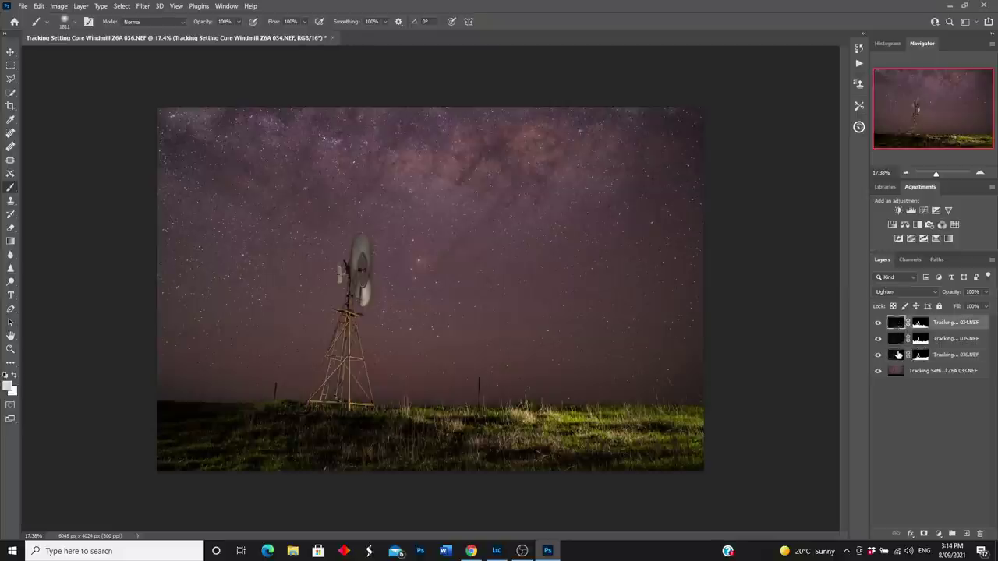
shift+click(898, 355)
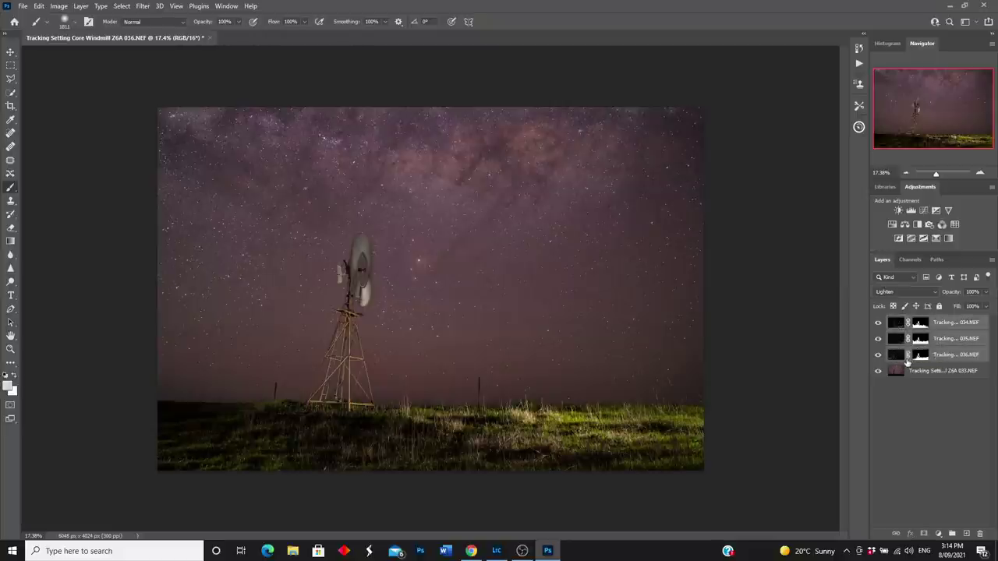
drag(896, 355, 952, 535)
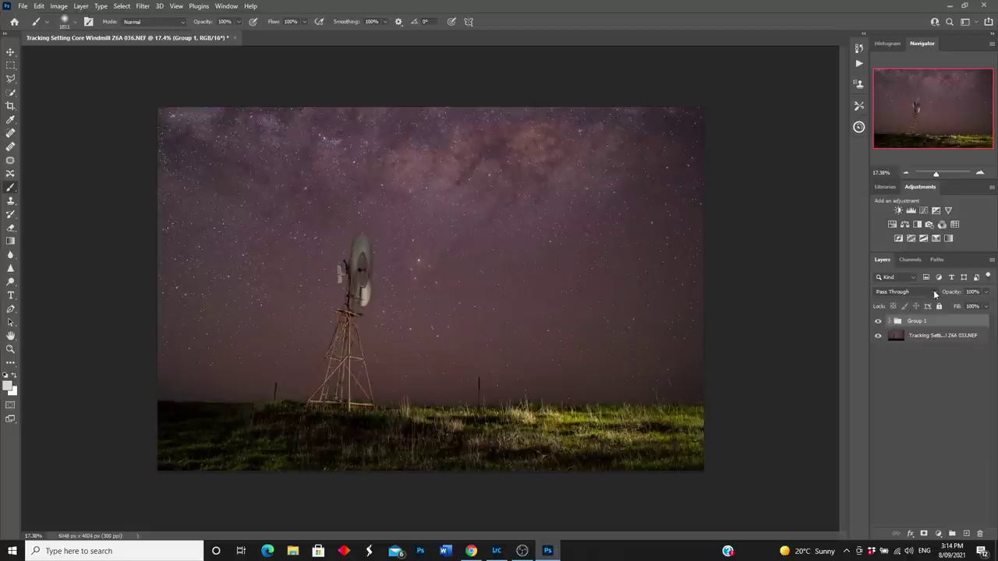
click(936, 295)
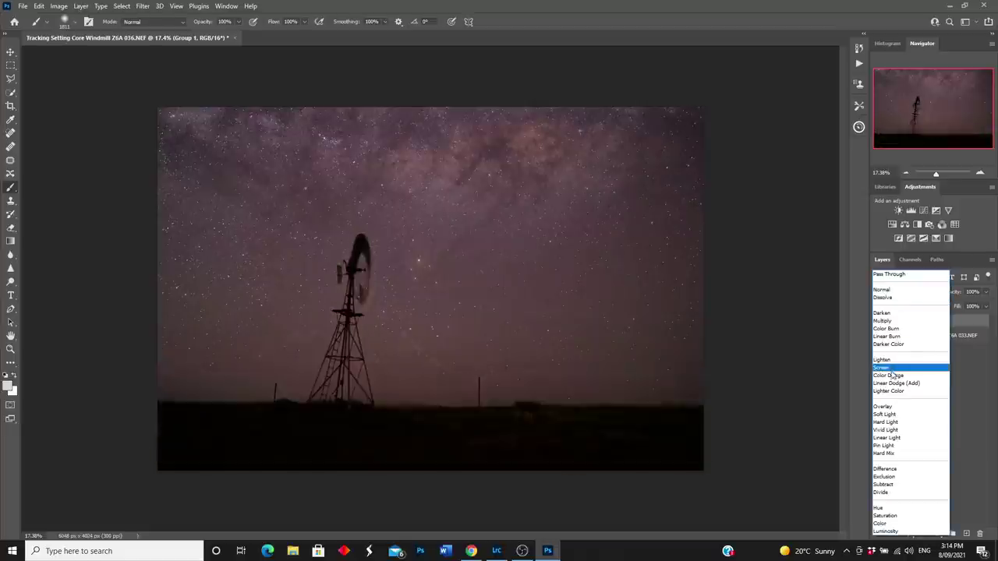
click(894, 360)
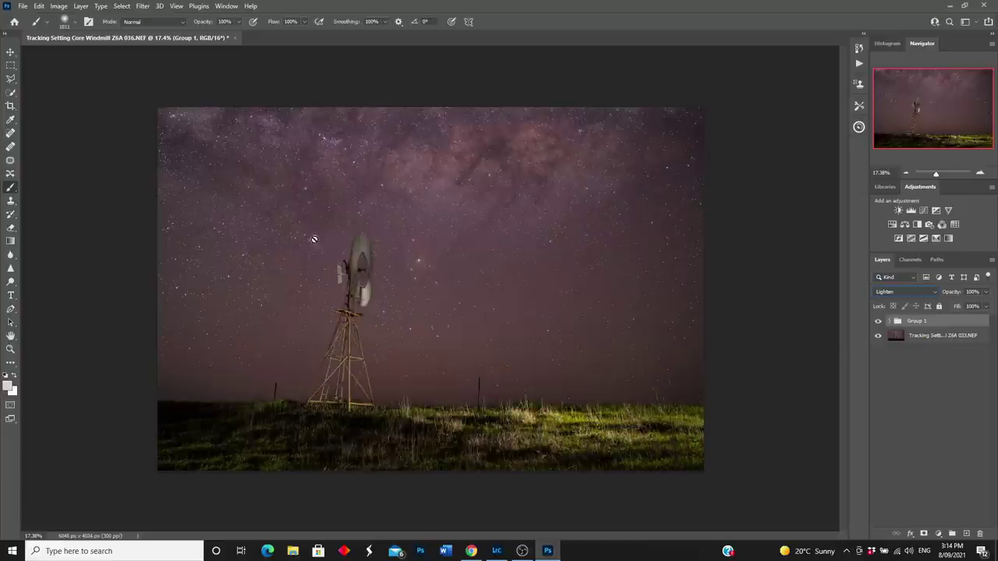
Toggle the foreground group's visibility to compare the image with and without light painting, and select base layer 033 with the group hidden
click(879, 322)
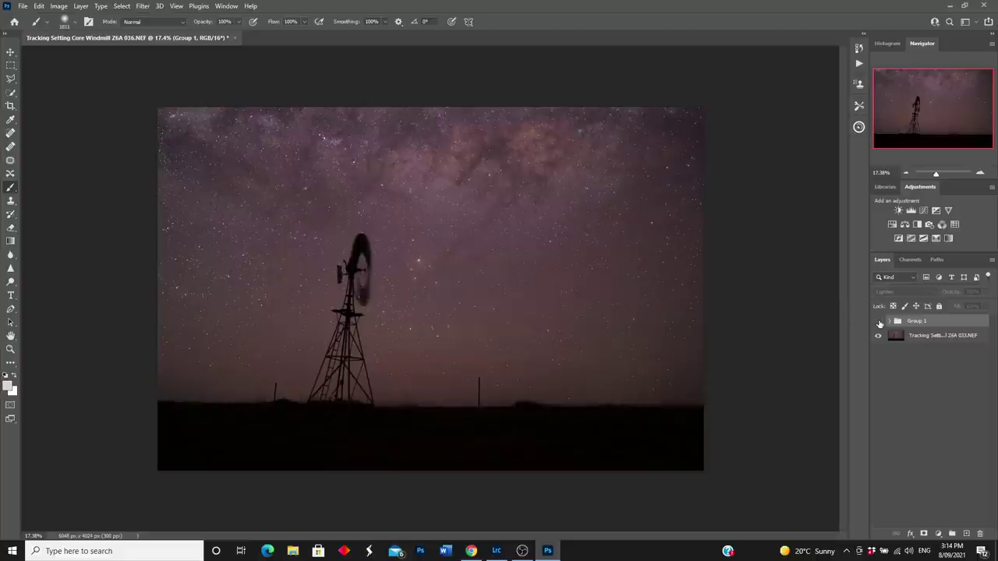
click(879, 322)
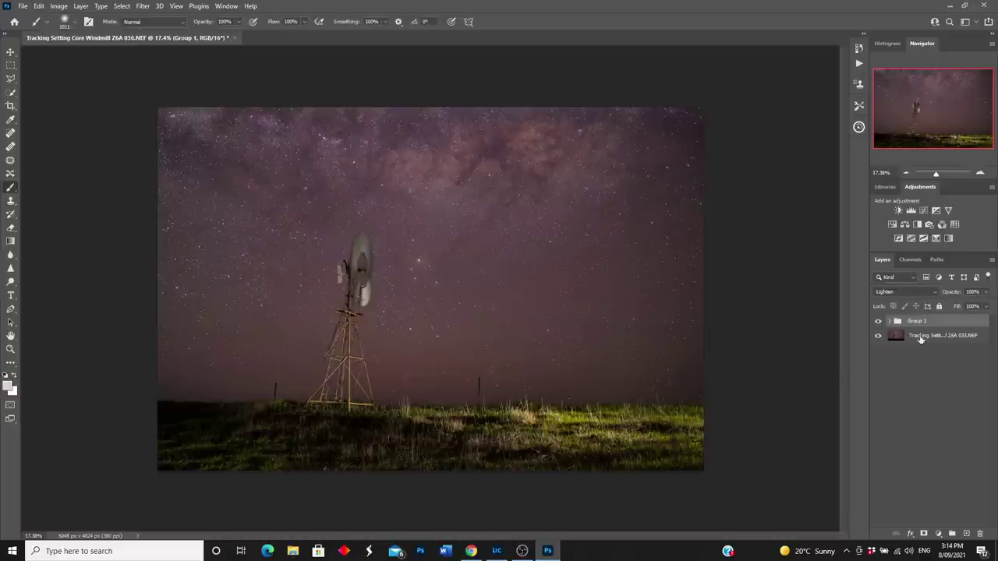
click(879, 322)
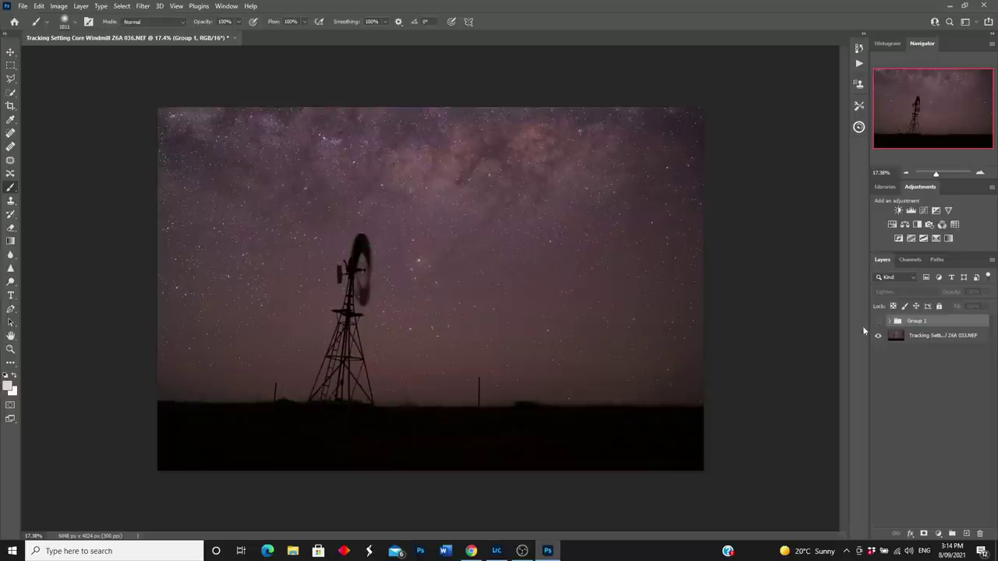
click(897, 336)
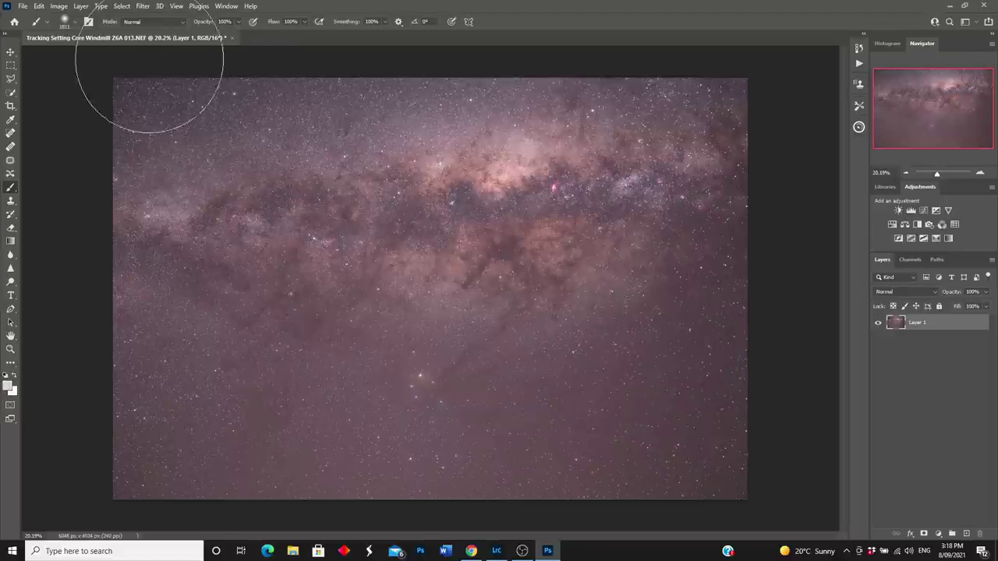
Select the stars in the Milky Way image with Color Range set to Highlights, 20% fuzziness and range 190
click(122, 6)
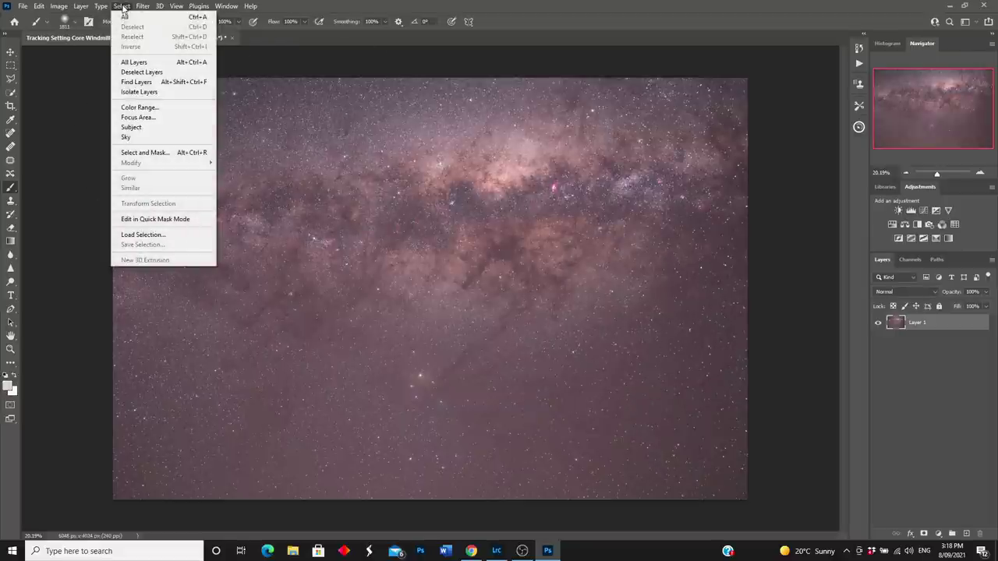
click(140, 108)
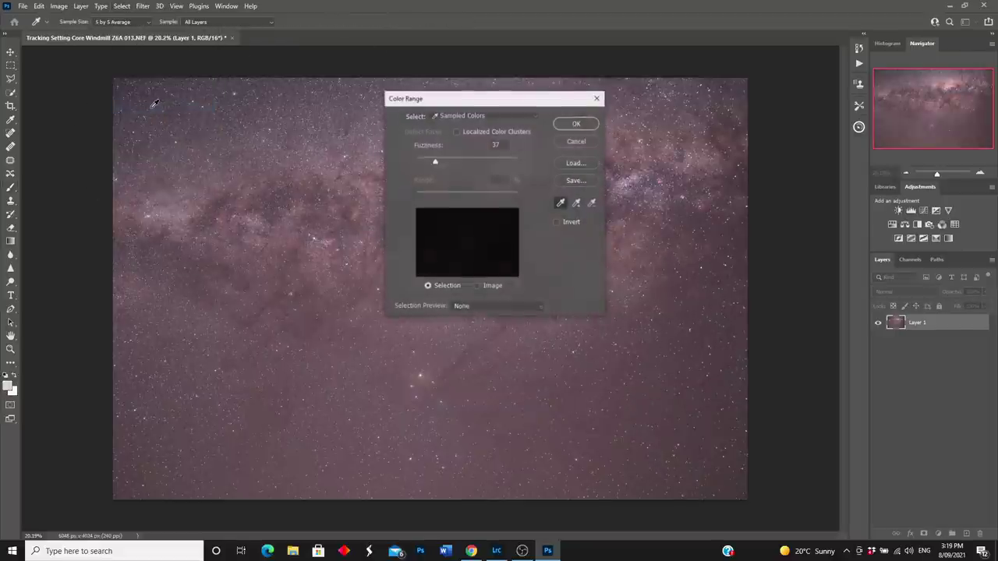
click(535, 116)
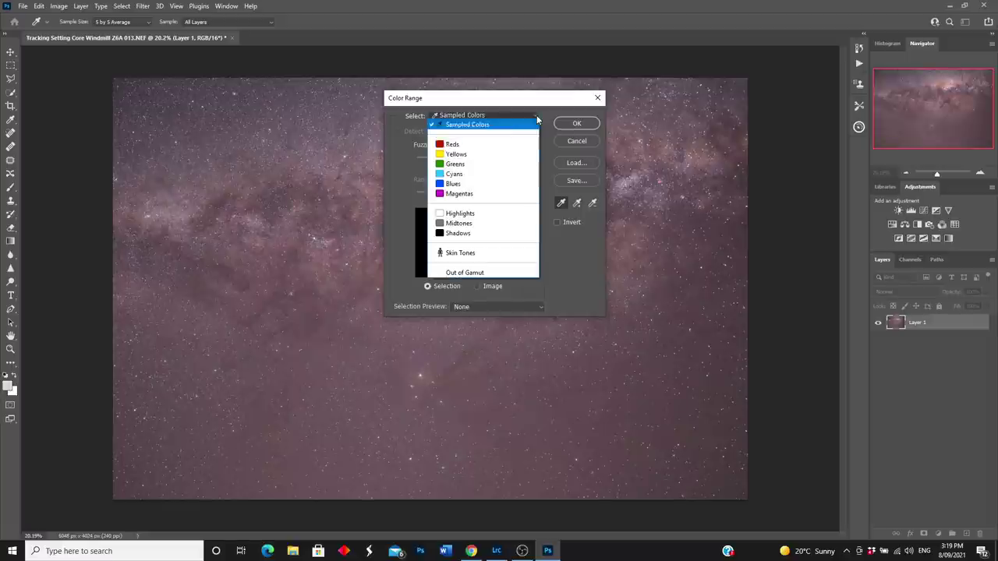
click(467, 216)
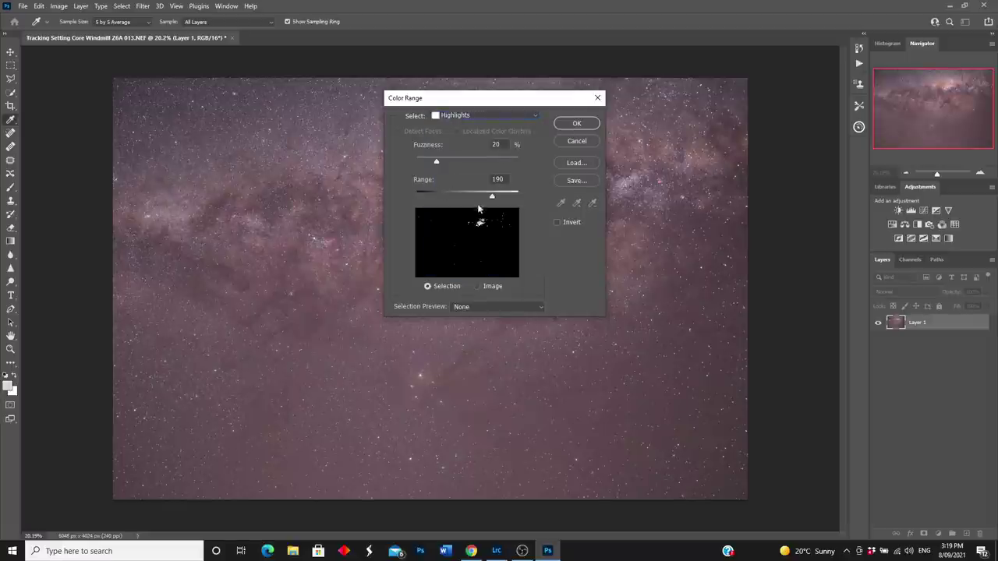
click(577, 125)
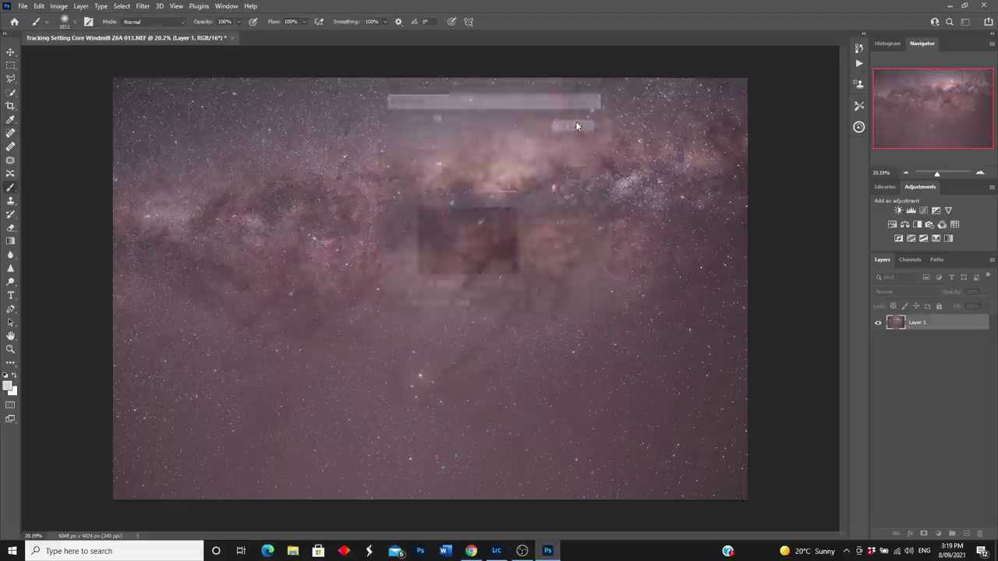
Expand the star selection by 2 pixels and feather it by 1 pixel
click(122, 6)
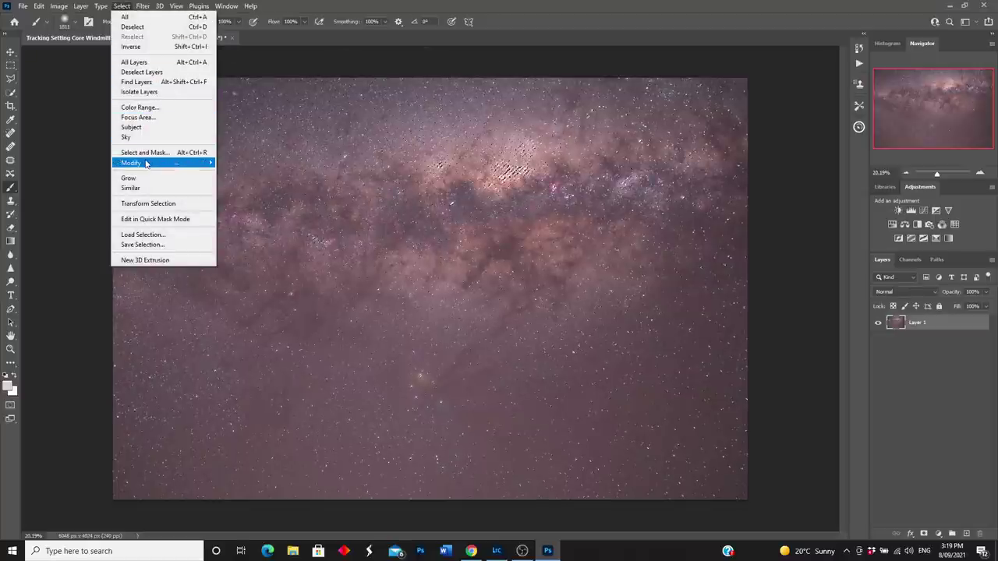
mouse_move(146, 163)
click(238, 184)
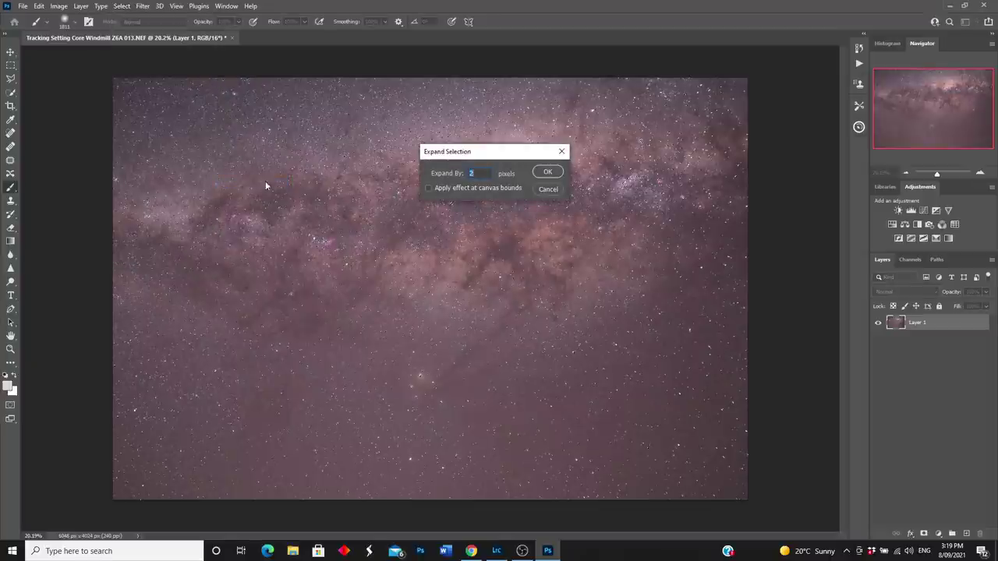
click(551, 173)
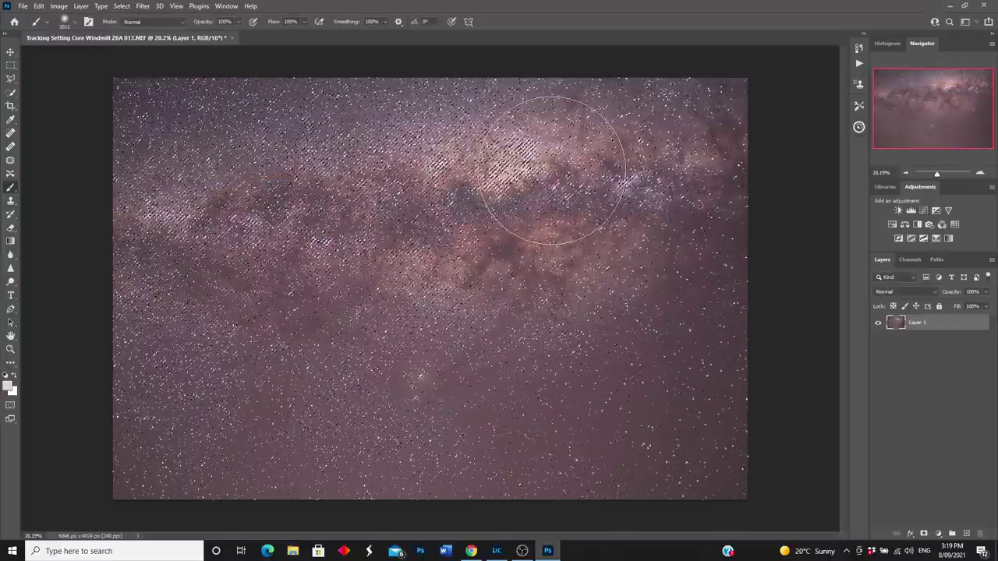
click(122, 7)
mouse_move(155, 163)
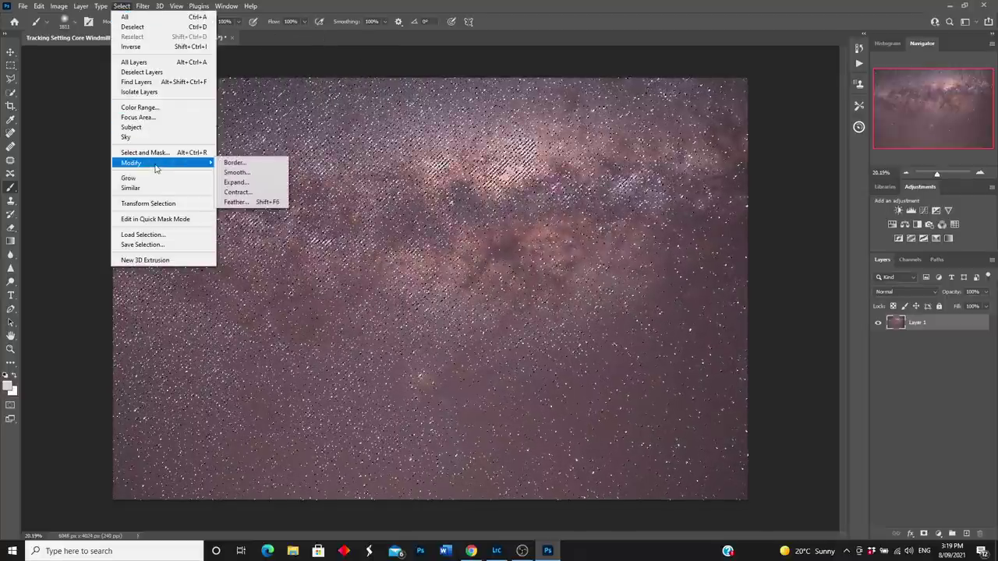
click(249, 202)
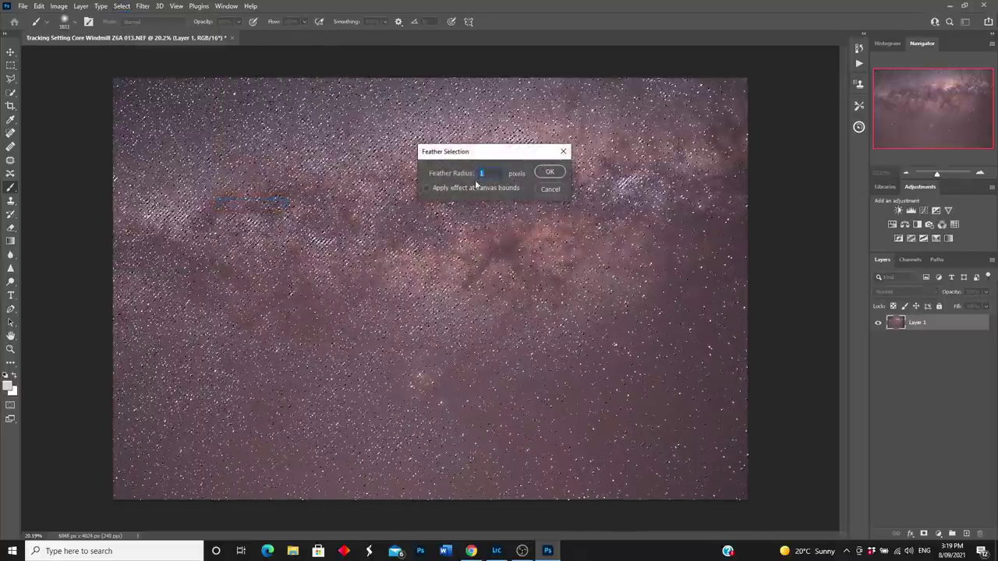
click(559, 173)
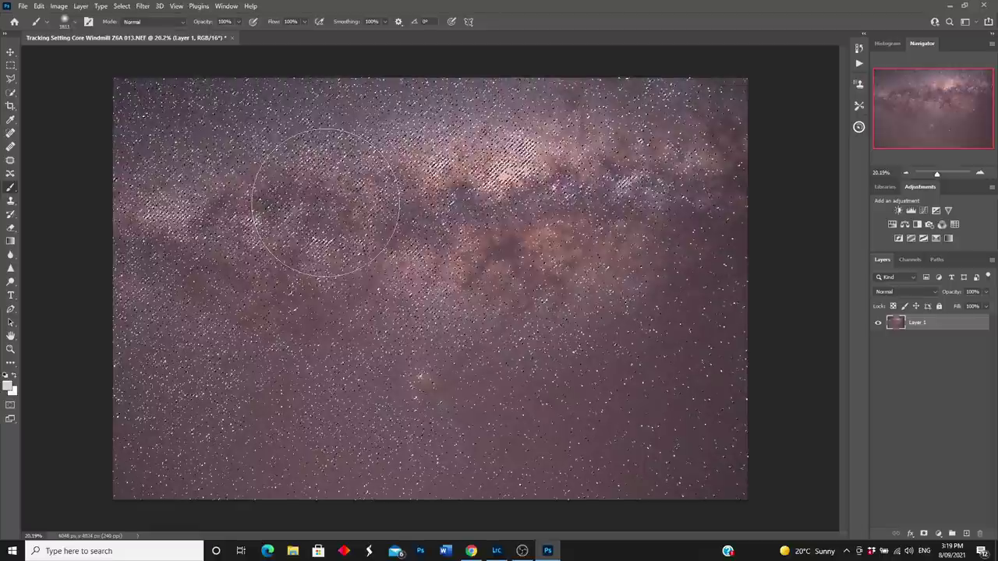
Shrink the selected stars with the Minimum filter at a 0.6-pixel radius preserving roundness, and clear the selection
click(142, 6)
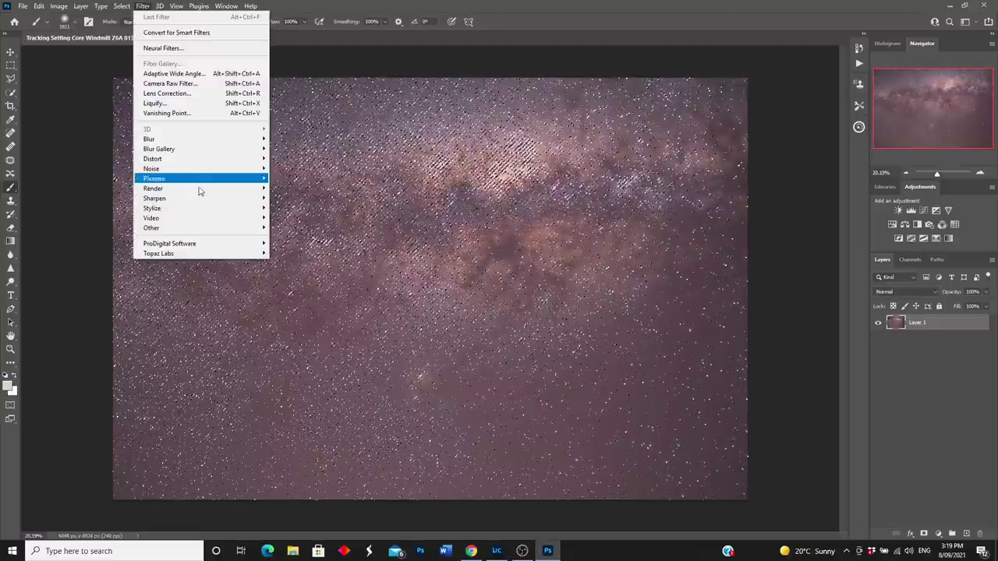
mouse_move(200, 228)
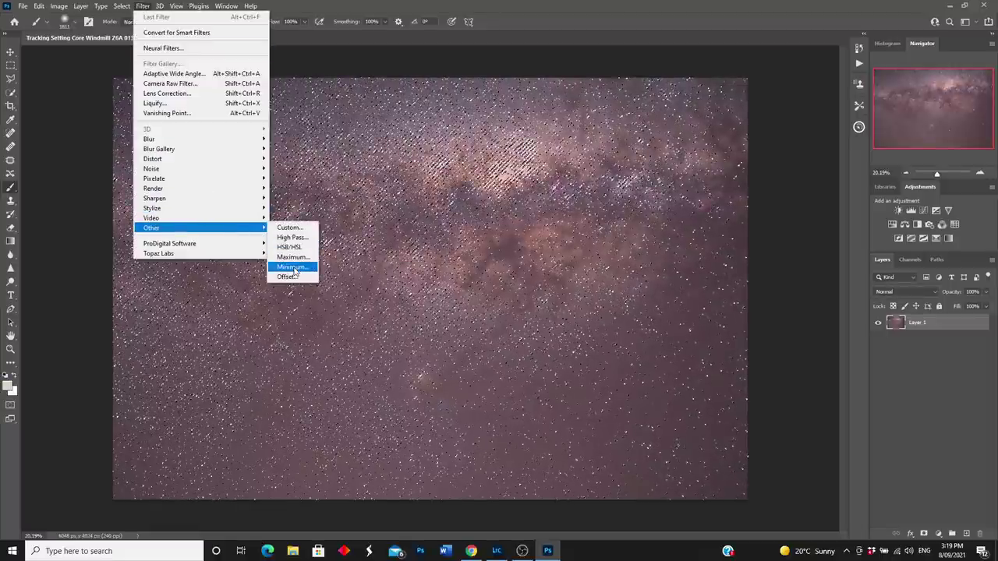
click(292, 266)
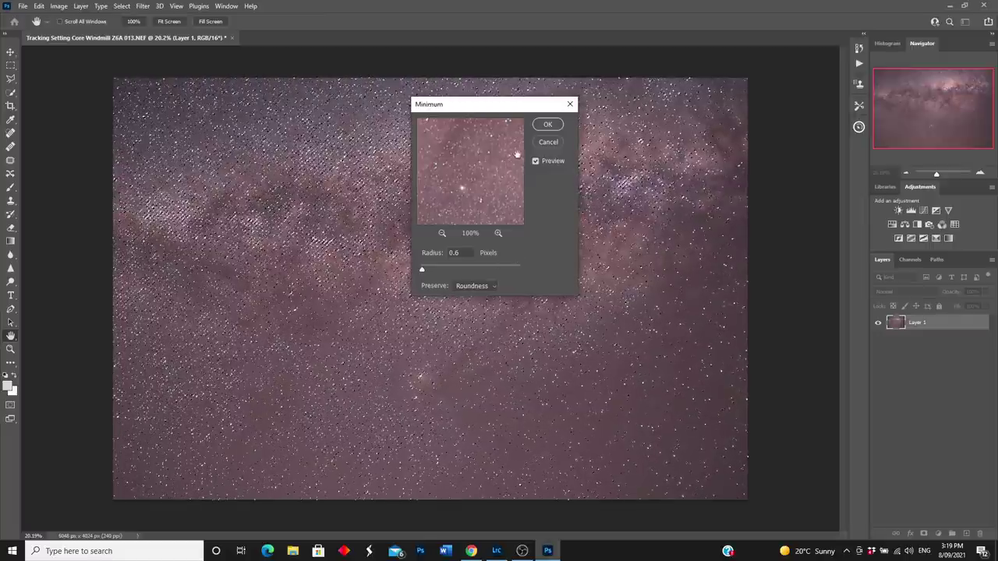
click(442, 233)
click(442, 232)
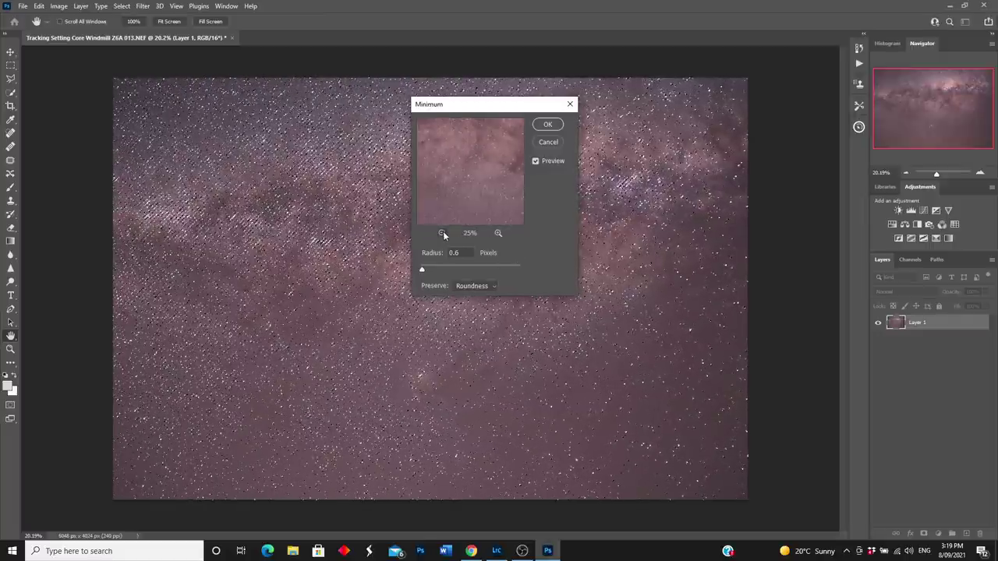
click(498, 233)
click(498, 233)
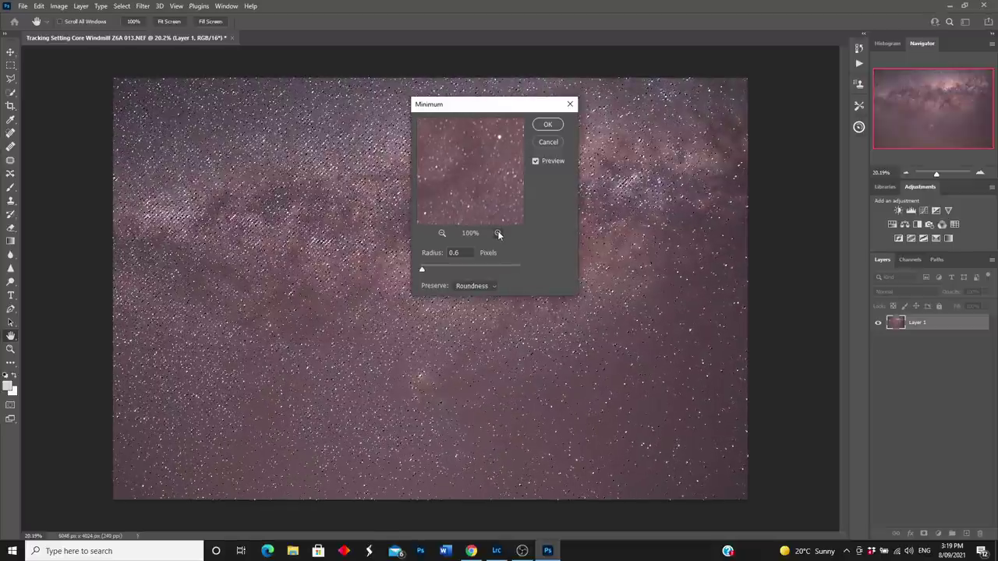
click(441, 233)
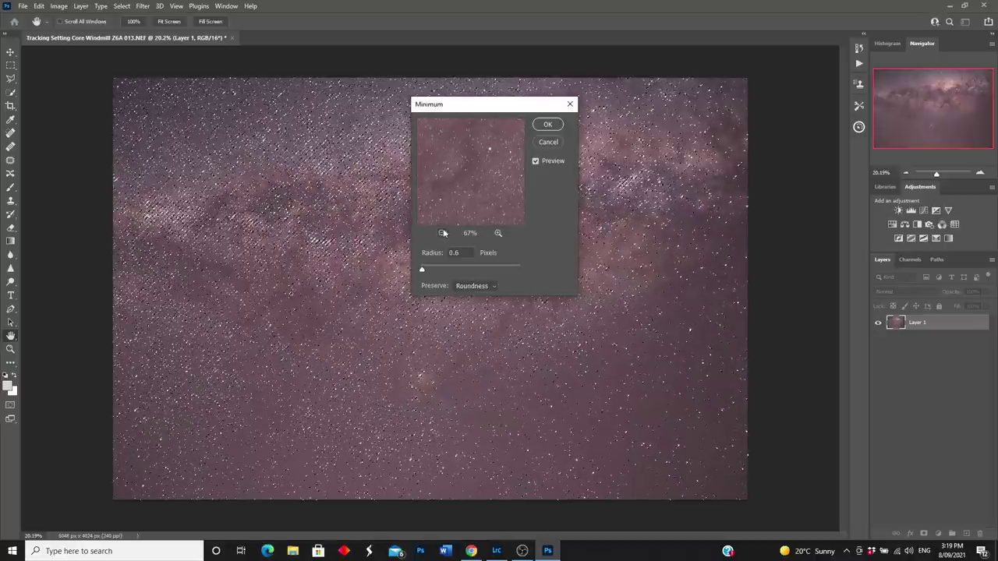
click(498, 234)
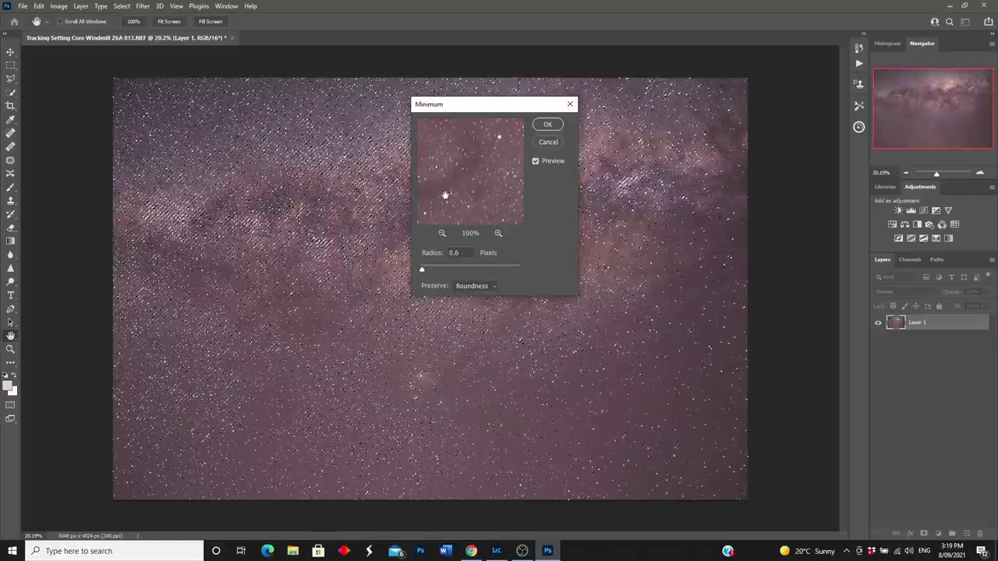
drag(475, 200, 486, 160)
drag(457, 207, 480, 182)
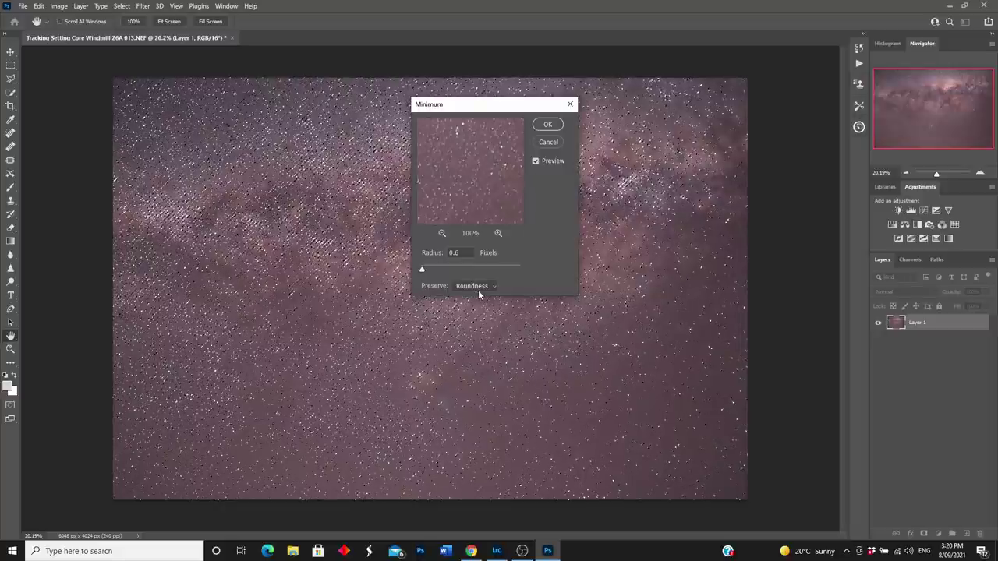
click(548, 125)
key(b)
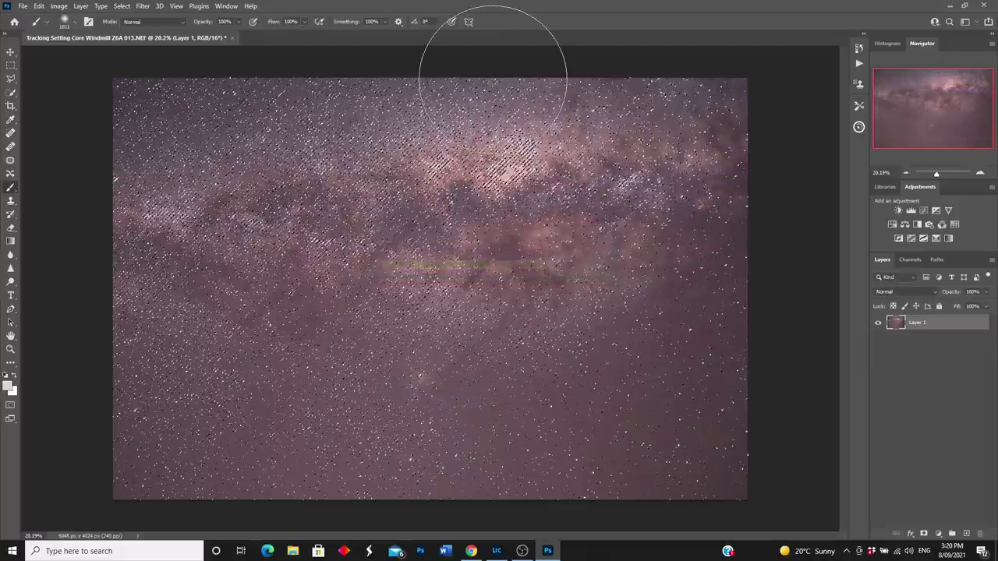
click(121, 6)
click(131, 27)
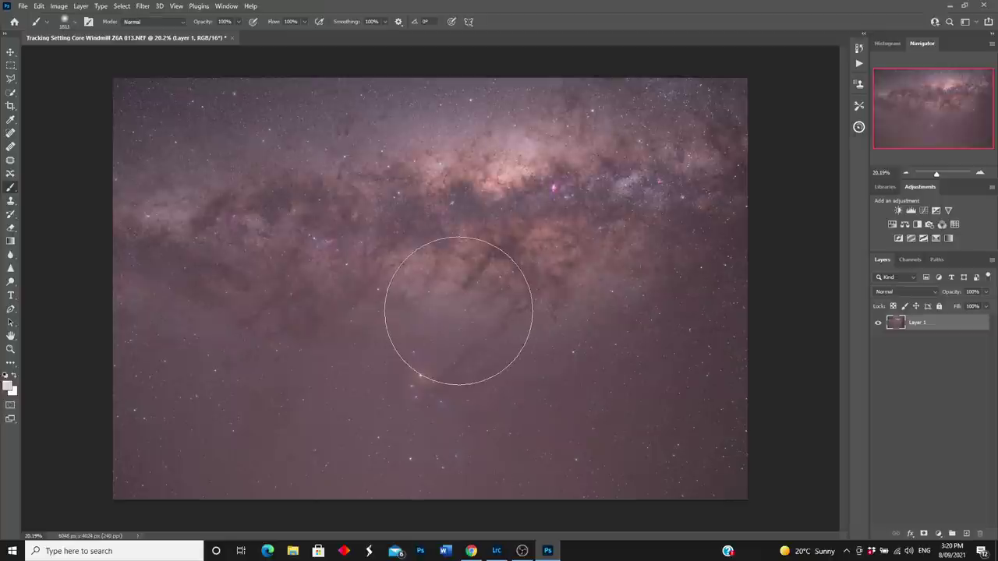
Add a Curves adjustment layer above Layer 1 and reduce red by moving the red channel's black point to input 4
click(939, 535)
click(937, 402)
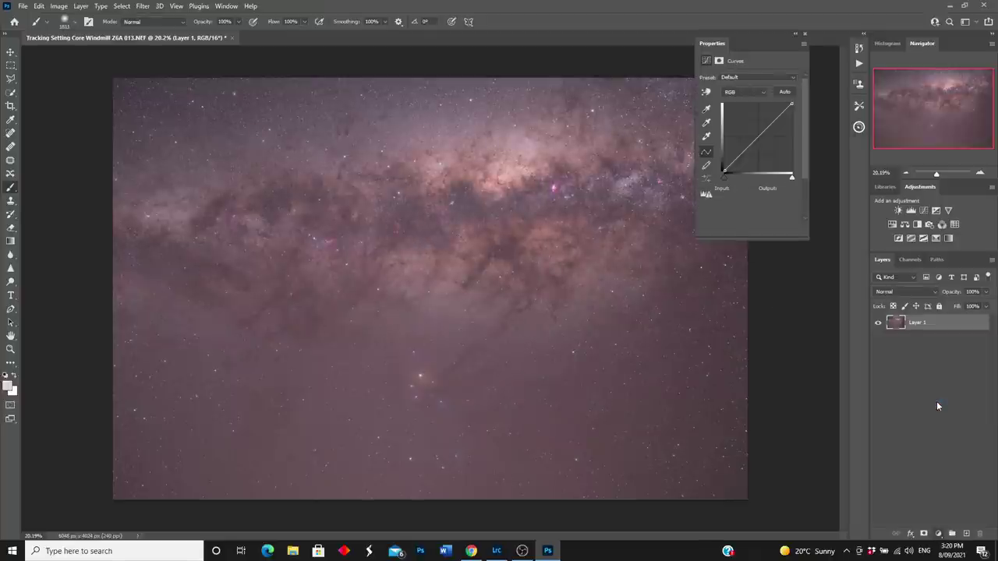
click(763, 93)
click(733, 110)
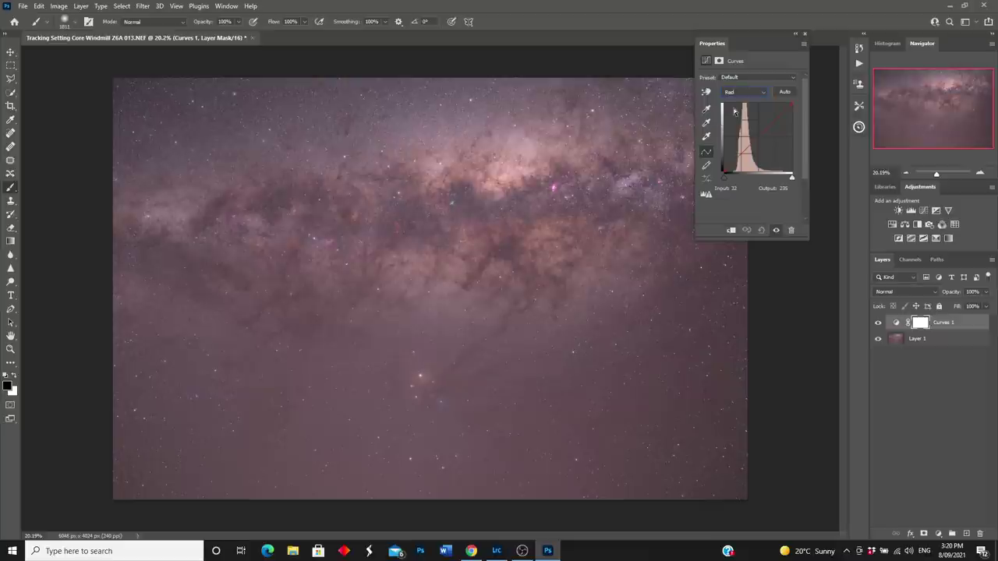
drag(724, 181, 727, 183)
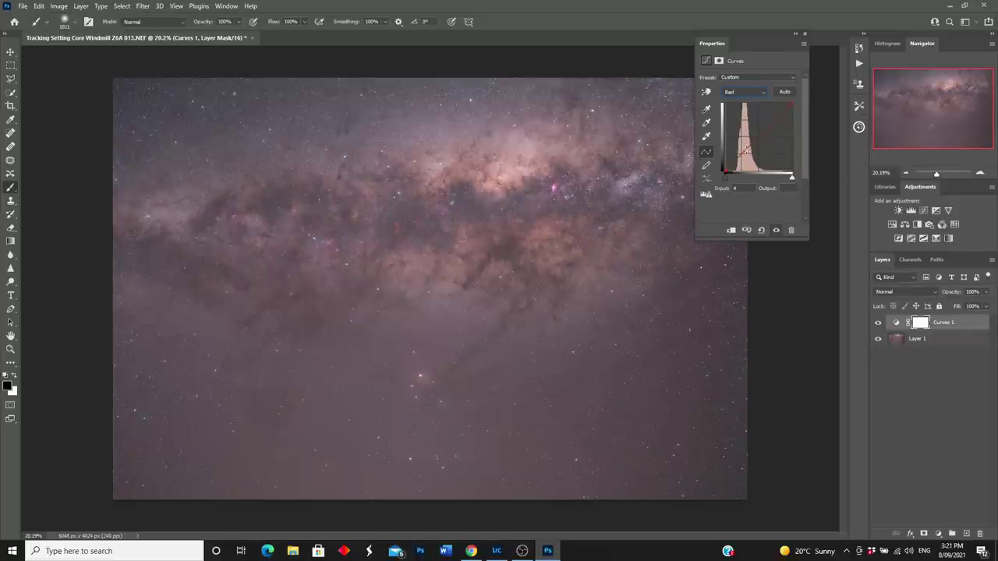
Fine-tune the green and blue channel curves of Curves 1 around input 69 to balance the sky color
click(762, 95)
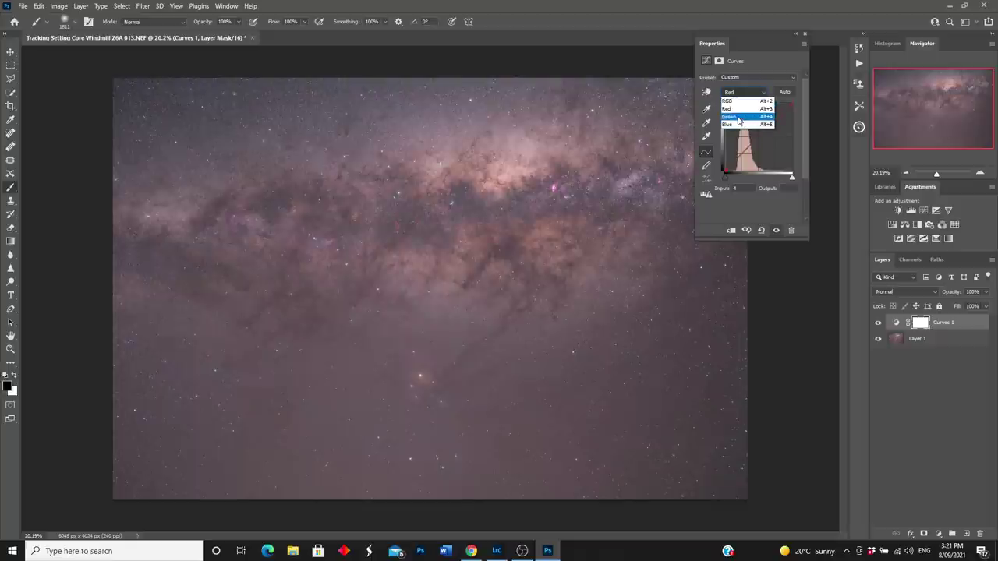
click(742, 117)
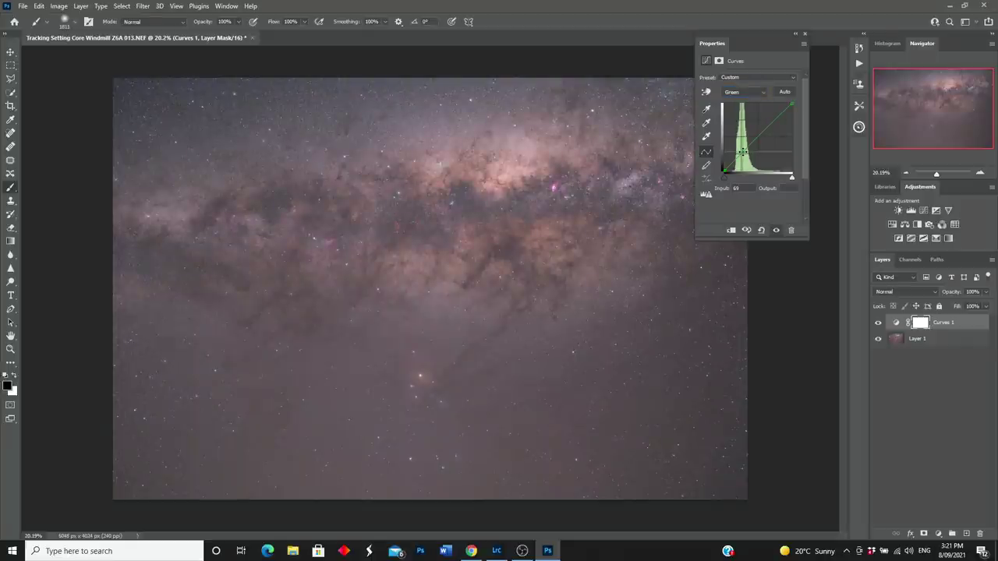
click(762, 92)
click(740, 125)
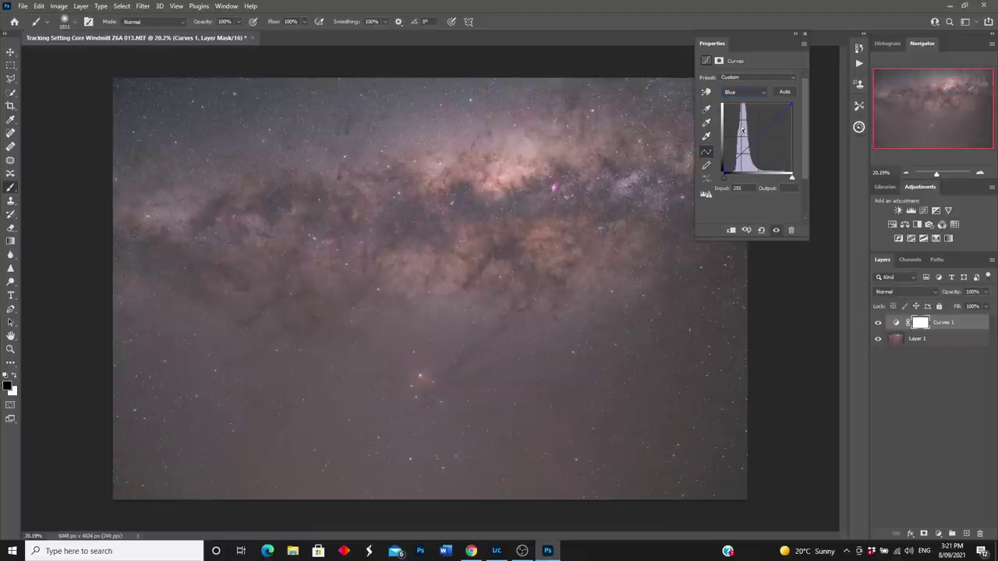
drag(742, 152, 743, 154)
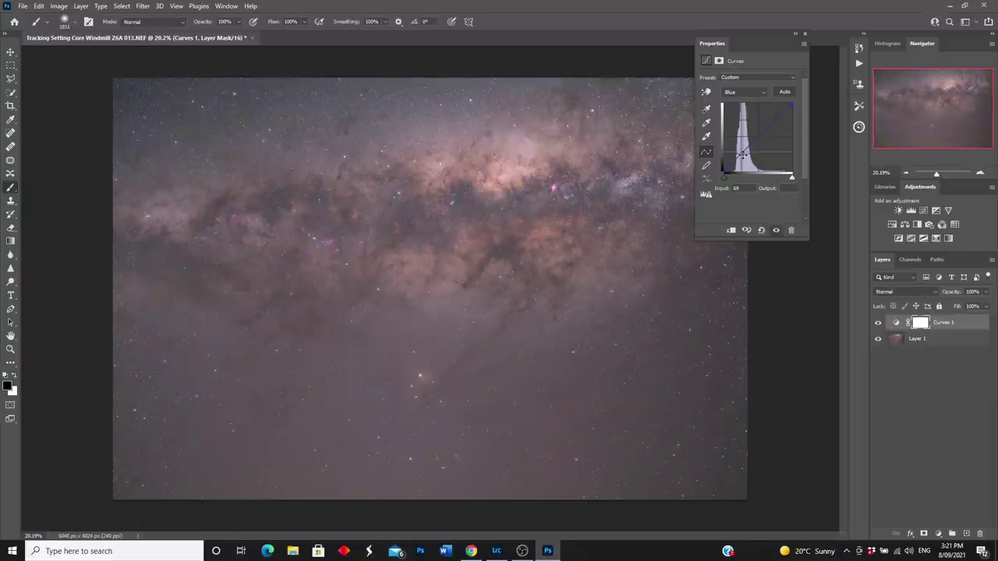
drag(743, 155, 744, 155)
Adjust the red channel curve of Curves 1 again and toggle the layer's visibility to compare the color correction
click(763, 92)
click(737, 109)
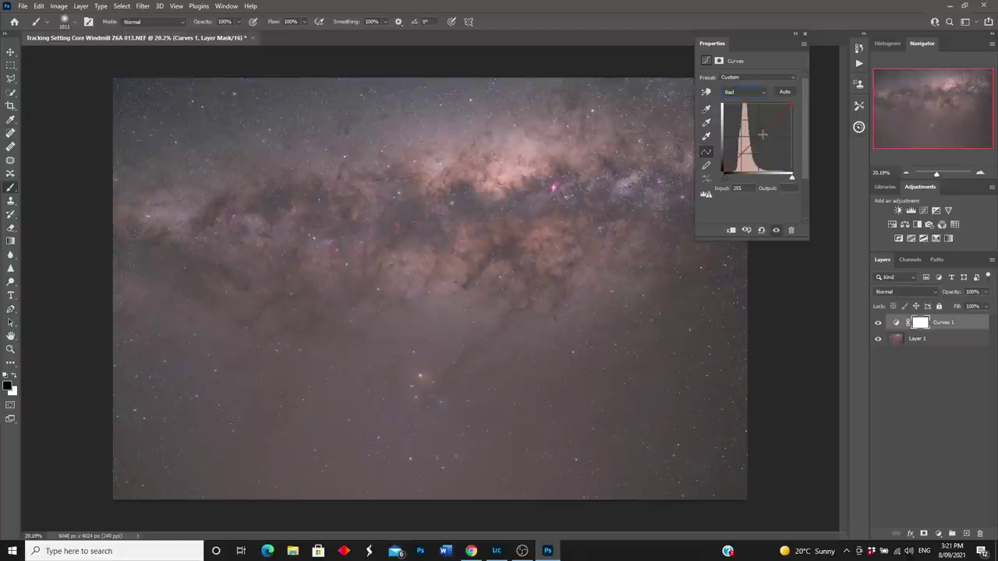
drag(738, 166, 747, 148)
click(804, 35)
click(878, 323)
click(878, 323)
click(878, 323)
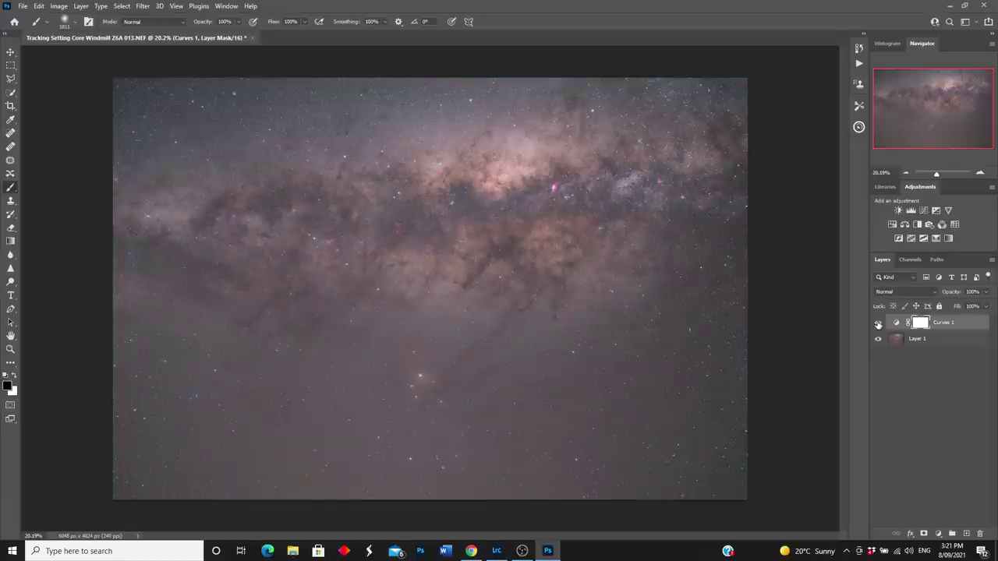
click(878, 323)
click(878, 323)
Reopen Curves 1, raise the red channel curve slightly at input 83, and compare the image with and without the layer
double_click(897, 323)
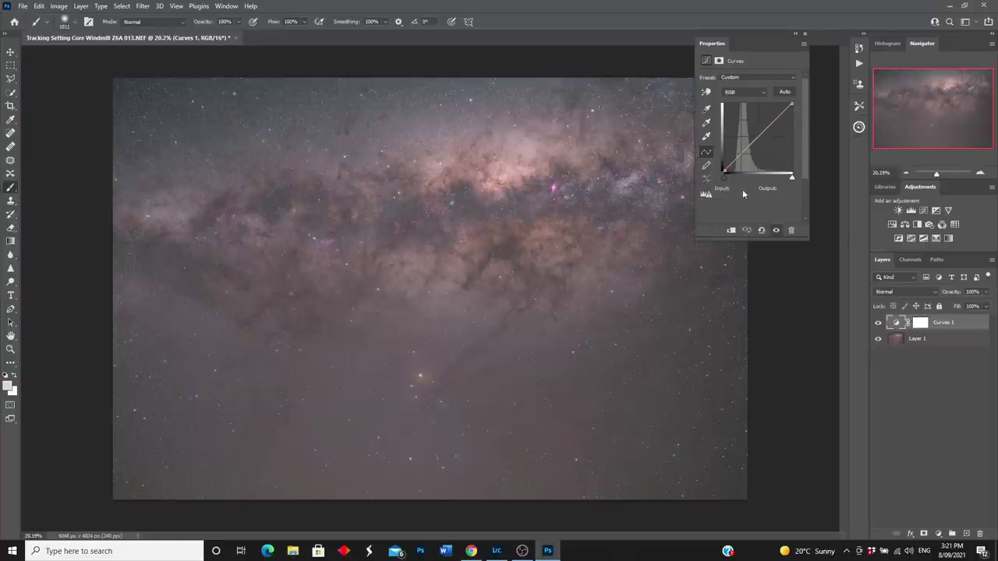
click(763, 92)
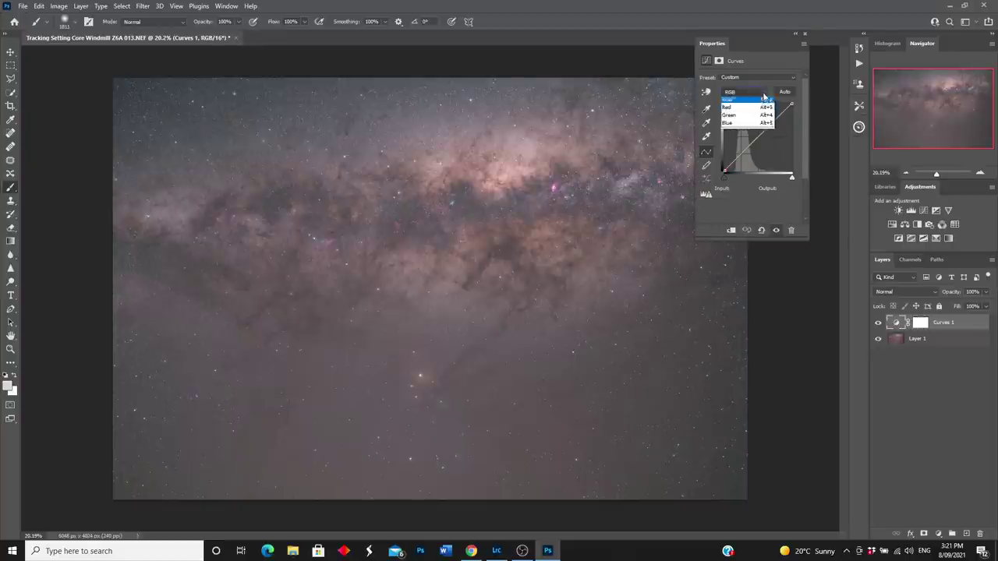
click(734, 106)
click(746, 148)
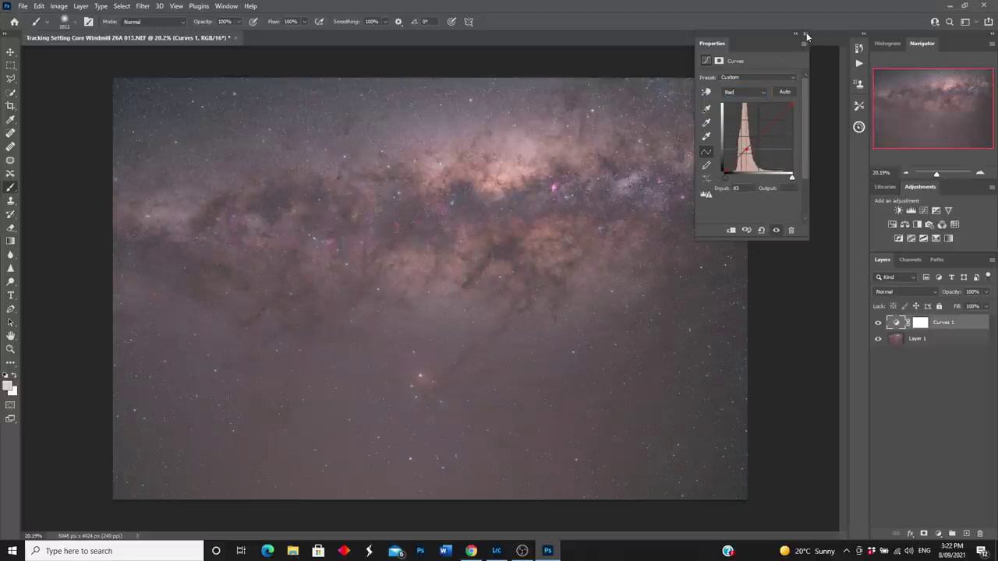
click(805, 33)
click(878, 323)
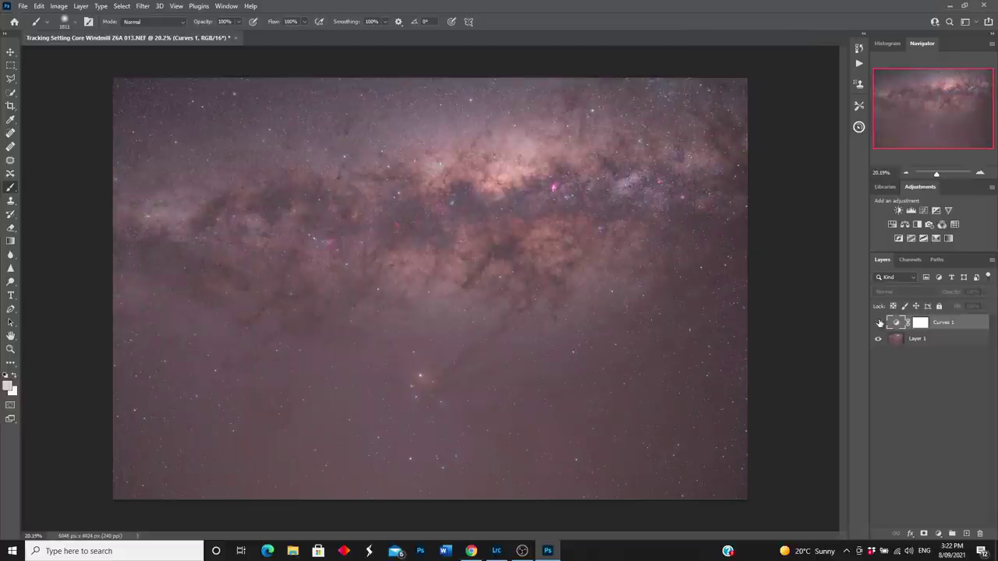
click(879, 323)
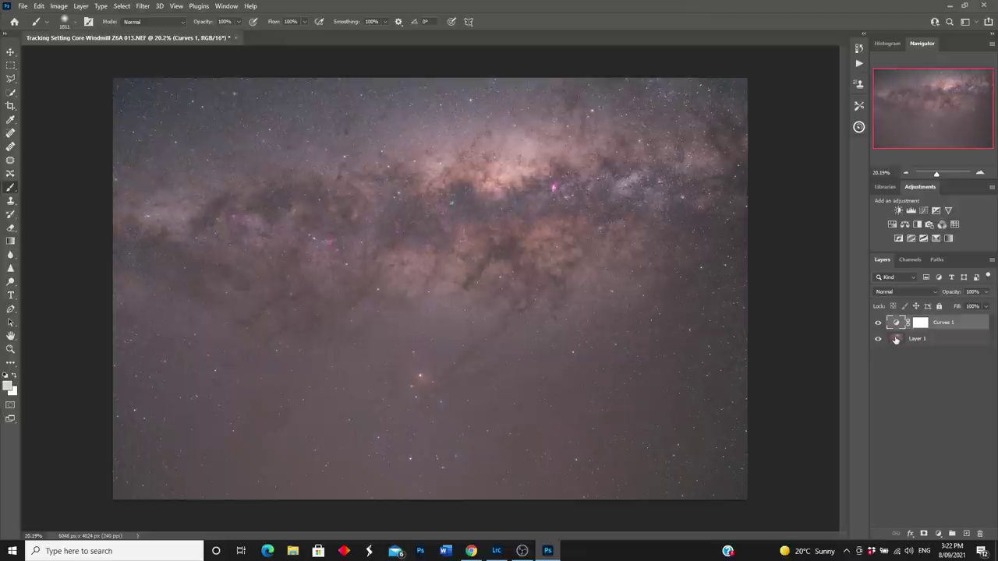
Add a second Curves adjustment layer directly above Layer 1, shape its RGB curve into a contrast S-curve, and toggle it to compare
click(897, 339)
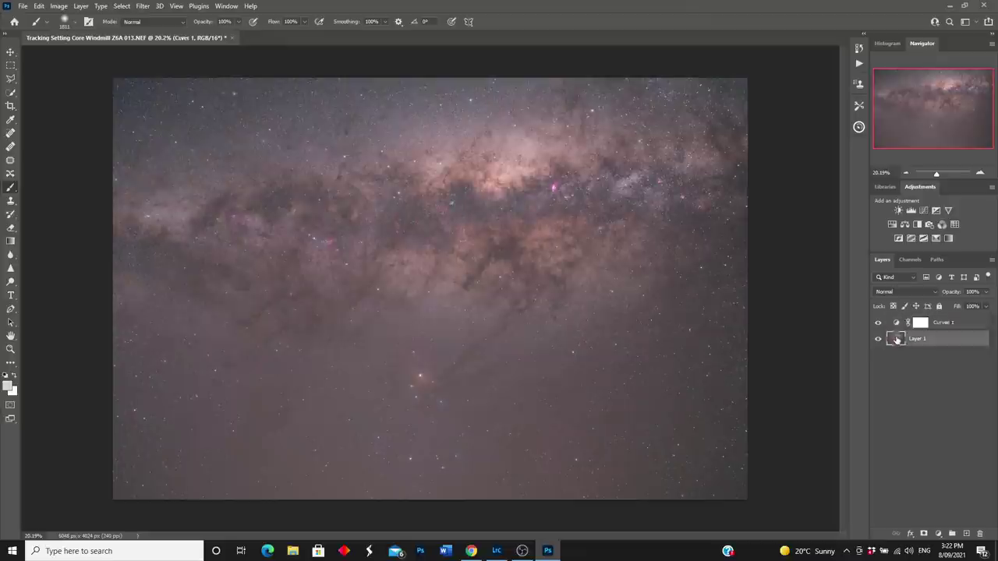
click(939, 533)
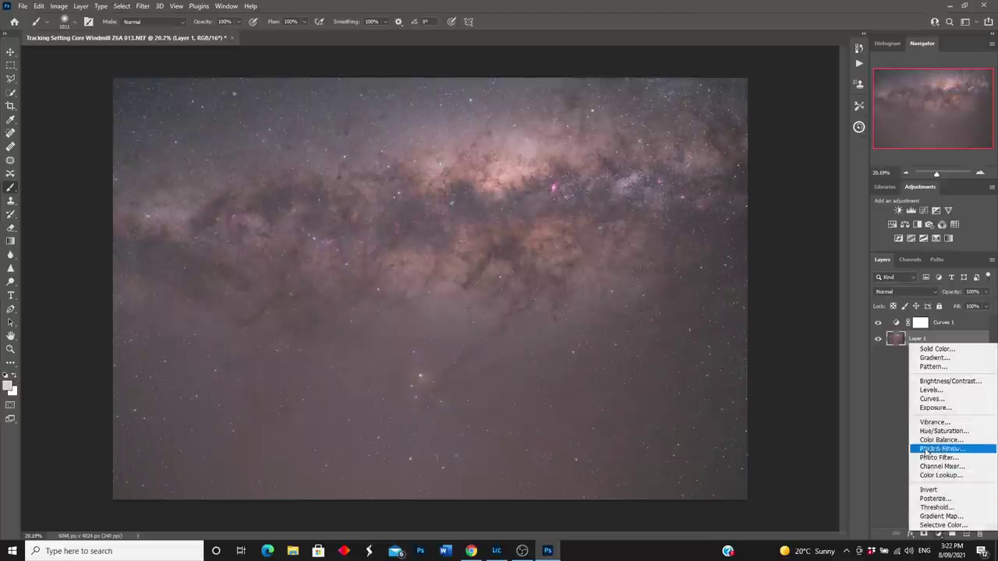
click(933, 399)
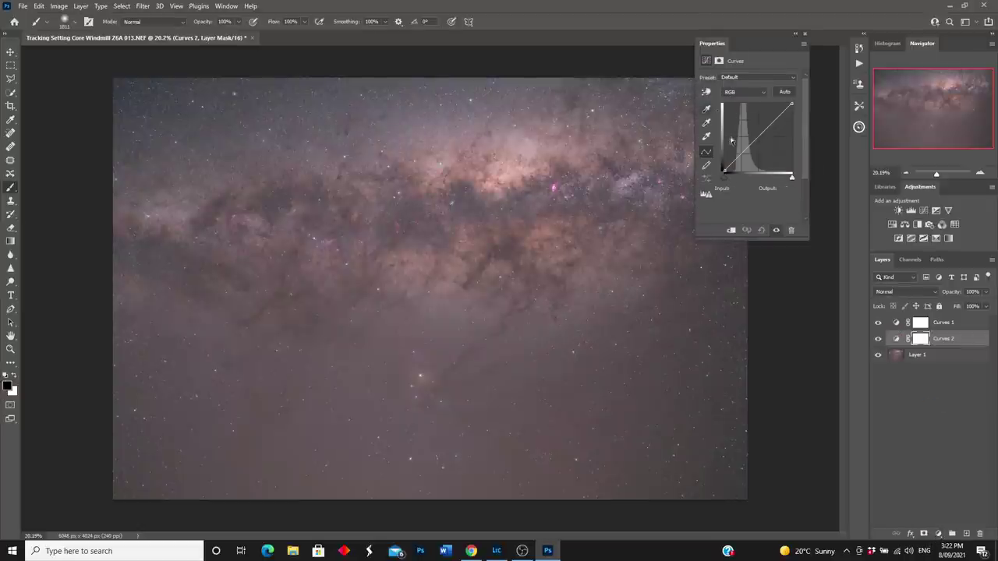
drag(737, 159, 752, 144)
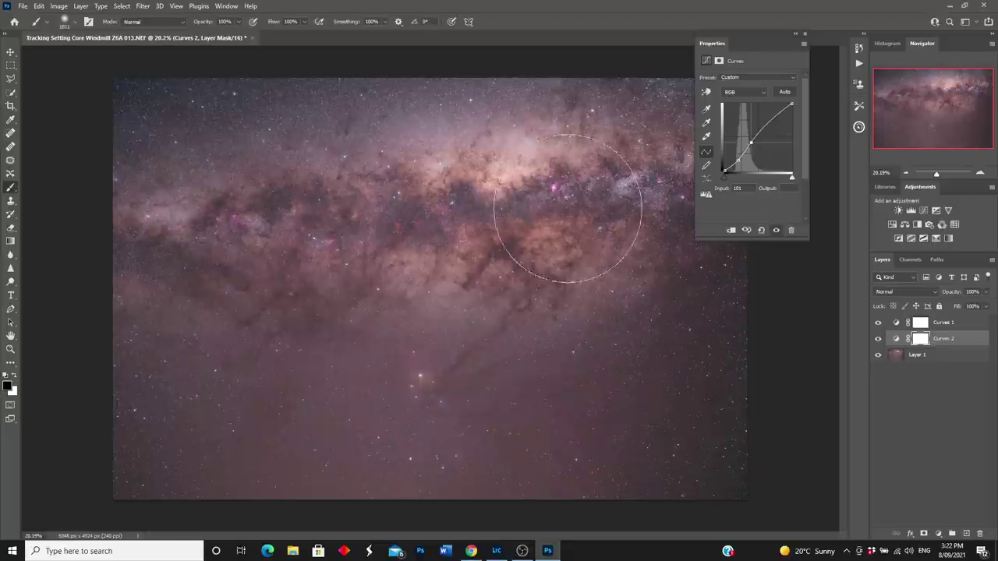
click(804, 34)
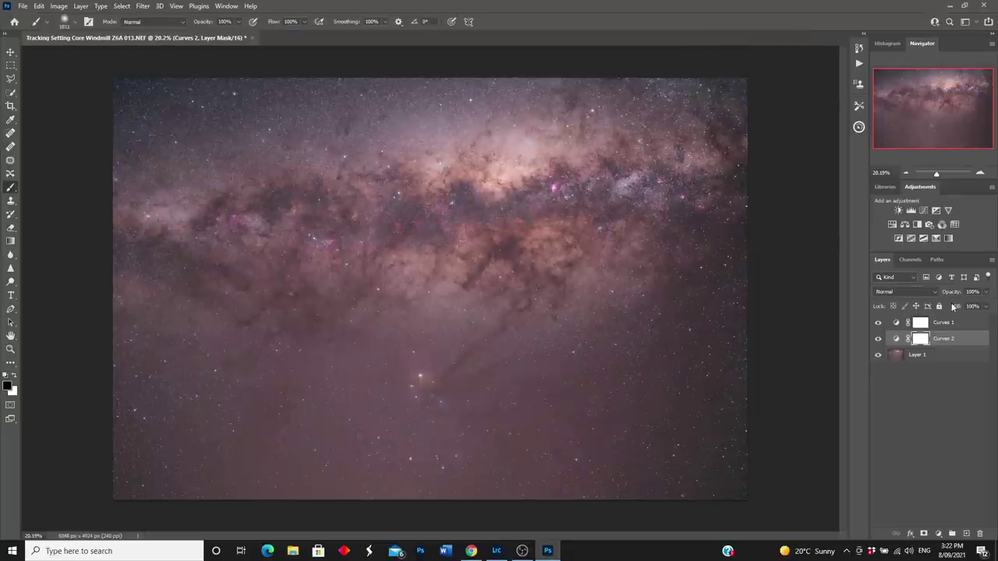
click(879, 340)
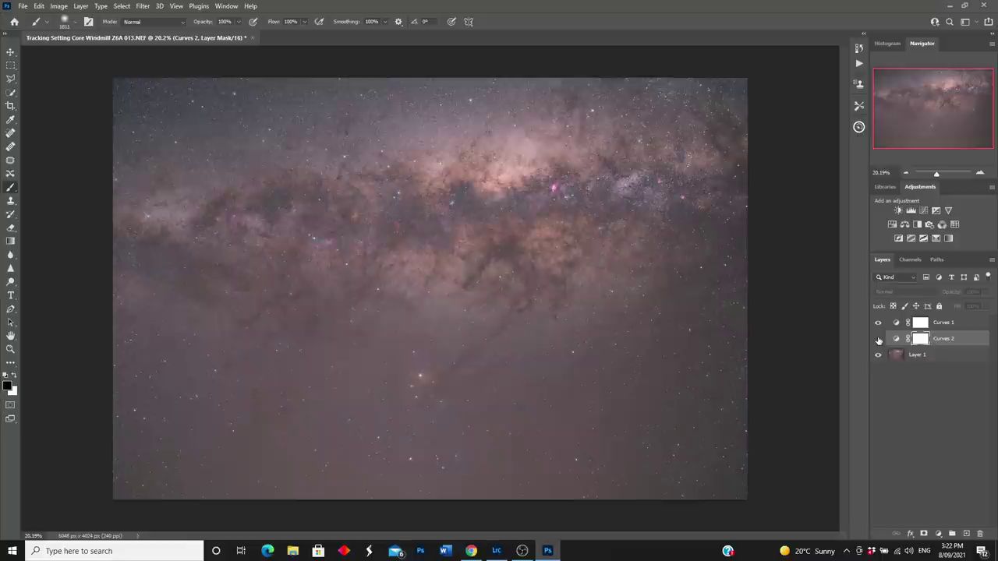
click(879, 340)
click(879, 340)
click(879, 340)
click(878, 325)
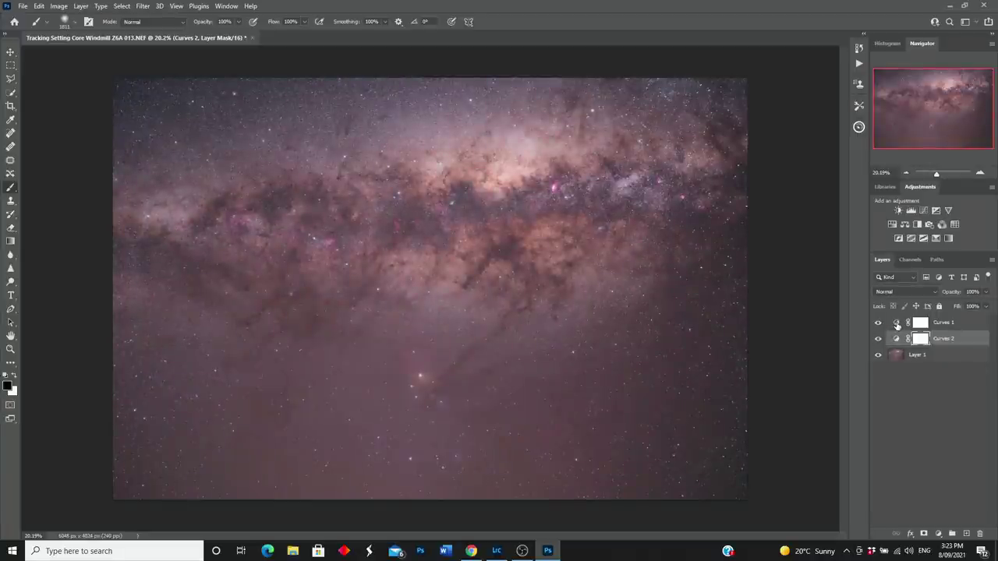
Reopen Curves 1, lower the red channel curve slightly in the midtones, and toggle the layer's visibility to check the color
double_click(896, 324)
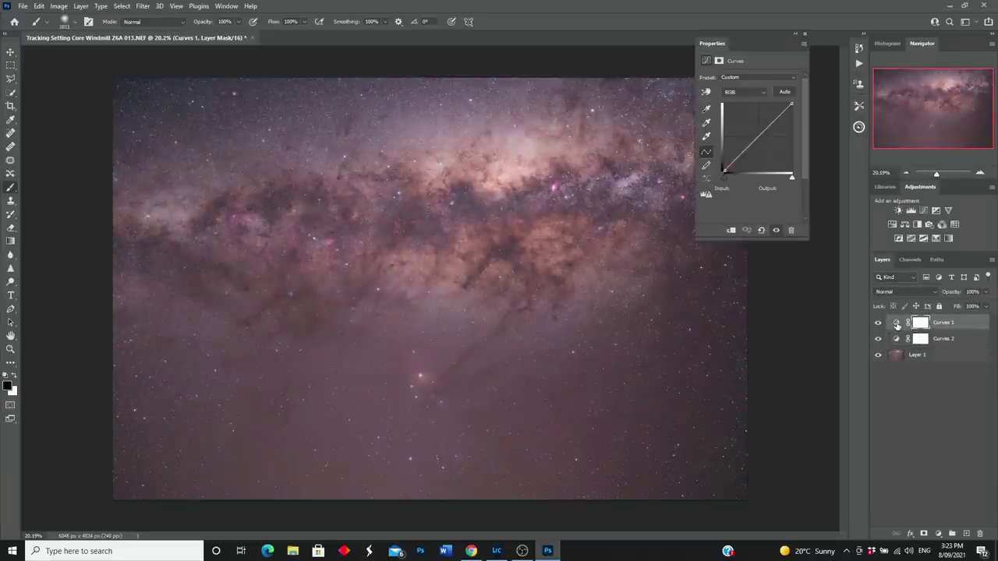
click(765, 92)
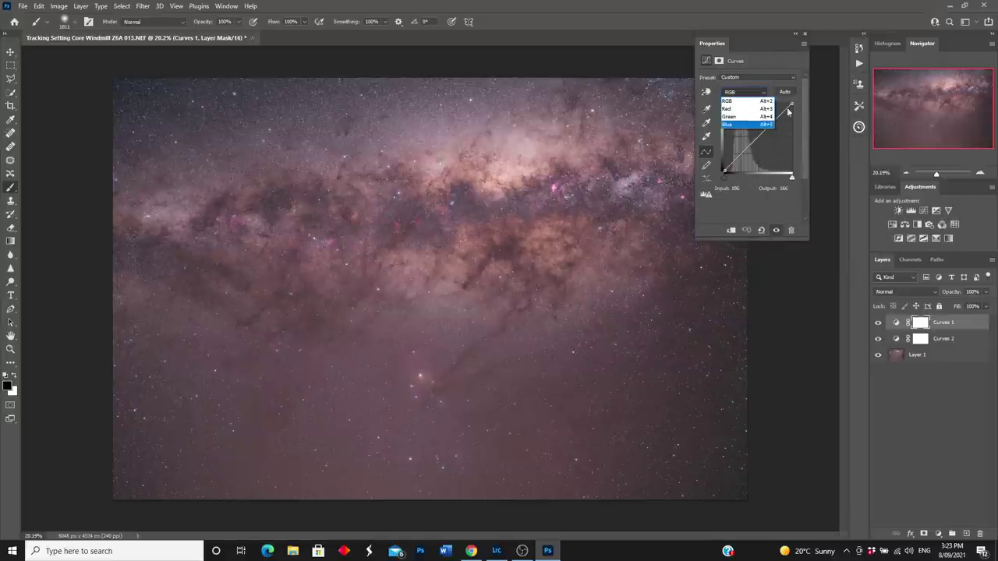
click(734, 109)
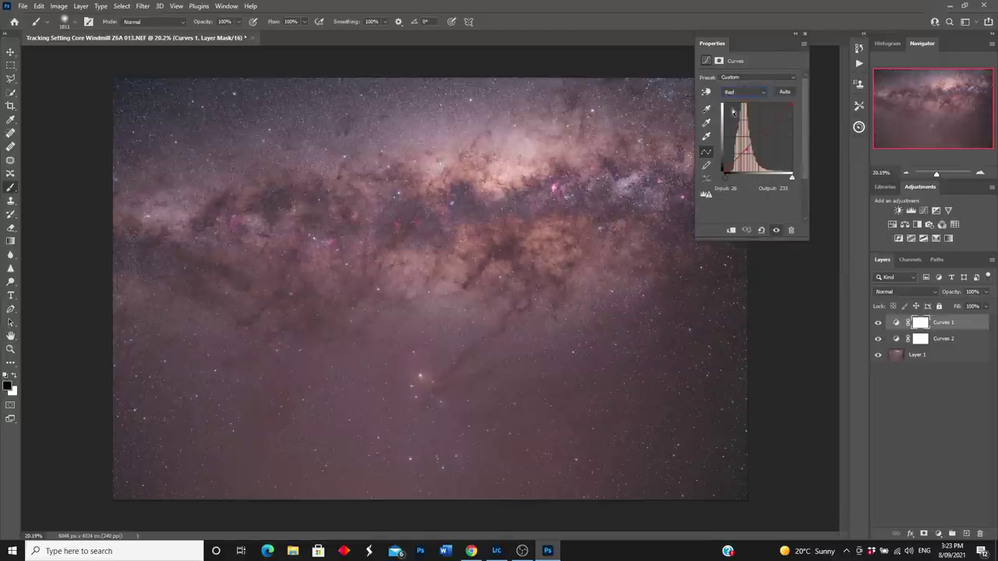
click(746, 149)
click(805, 32)
click(878, 323)
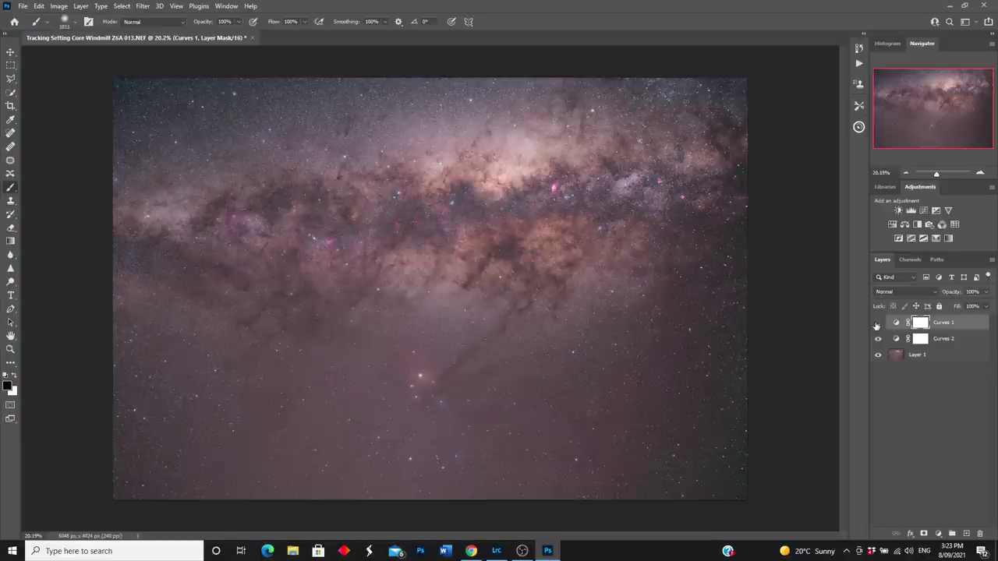
Hide and restore both Curves layers to compare the sky before and after the adjustments
click(879, 340)
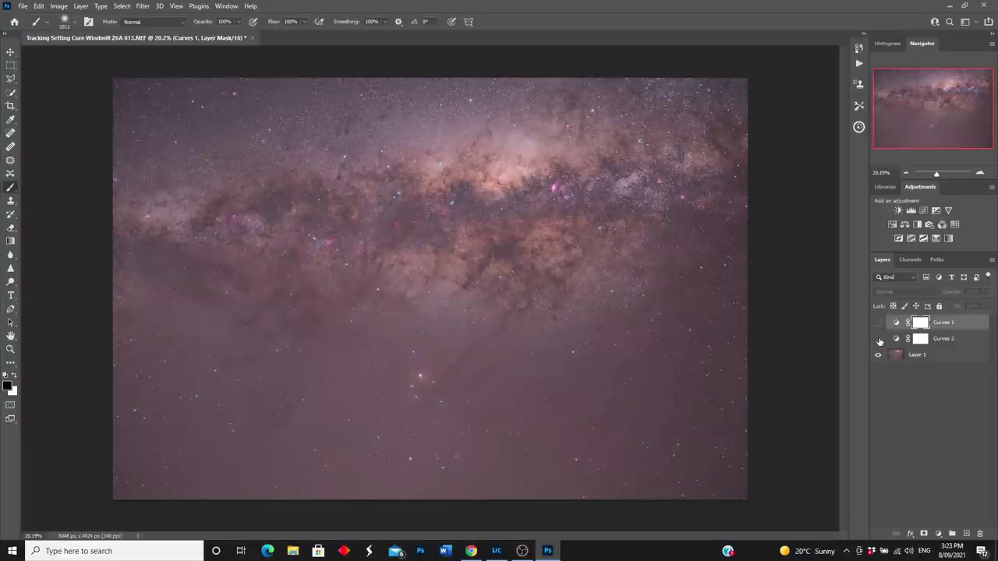
click(879, 340)
click(877, 322)
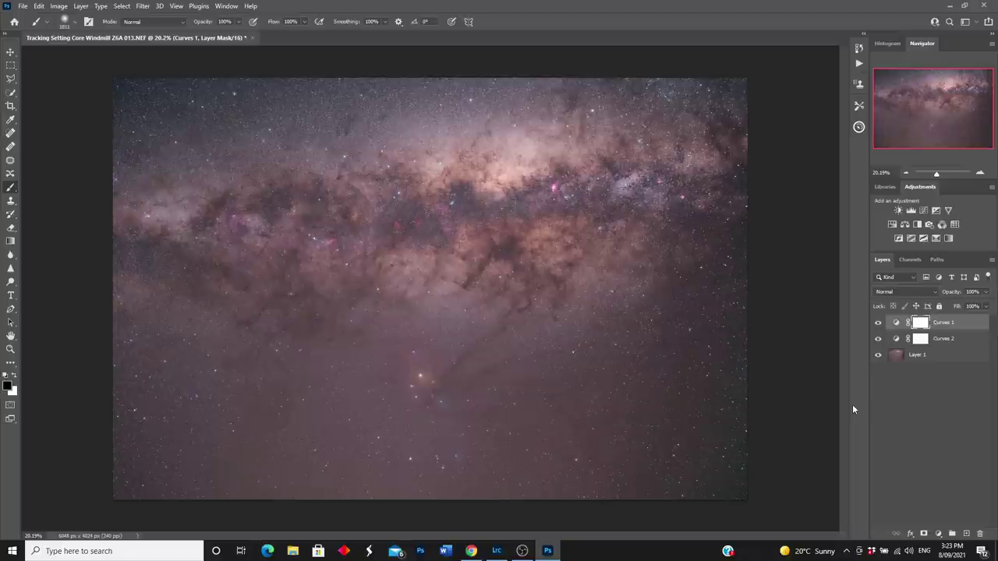
Flatten the sky image into a single Background layer and quit the program, saving the changes to the document
click(80, 6)
click(117, 402)
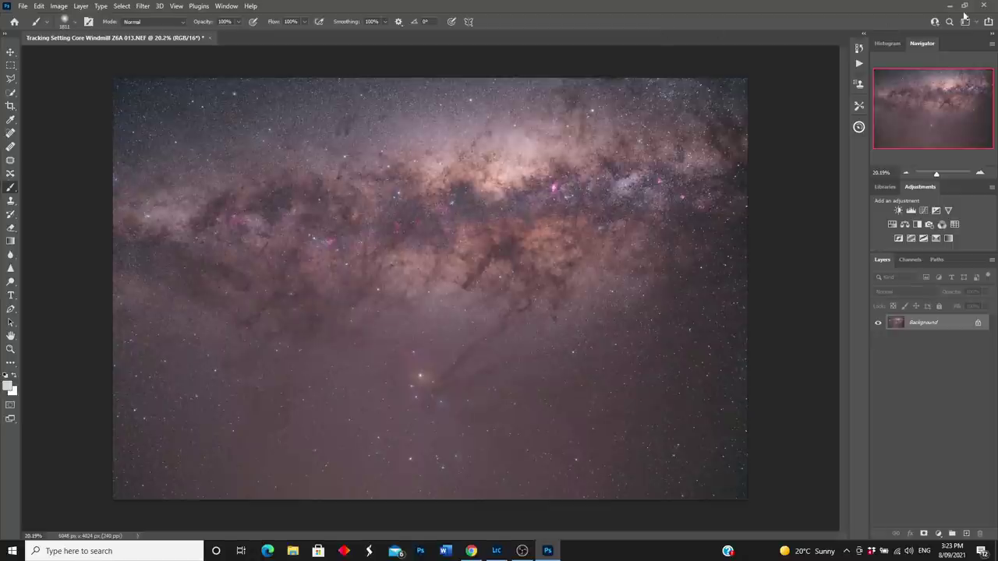
click(987, 6)
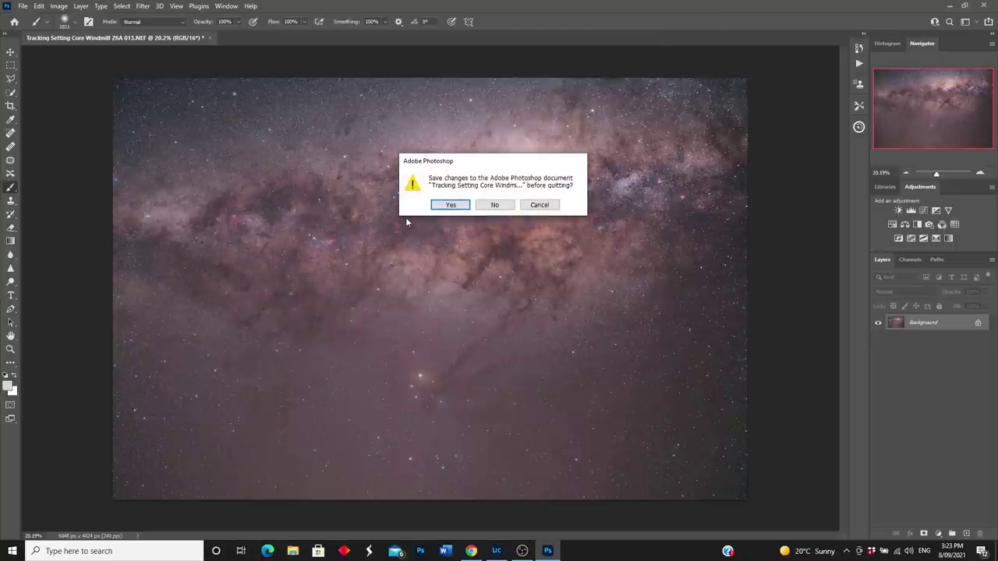
click(449, 205)
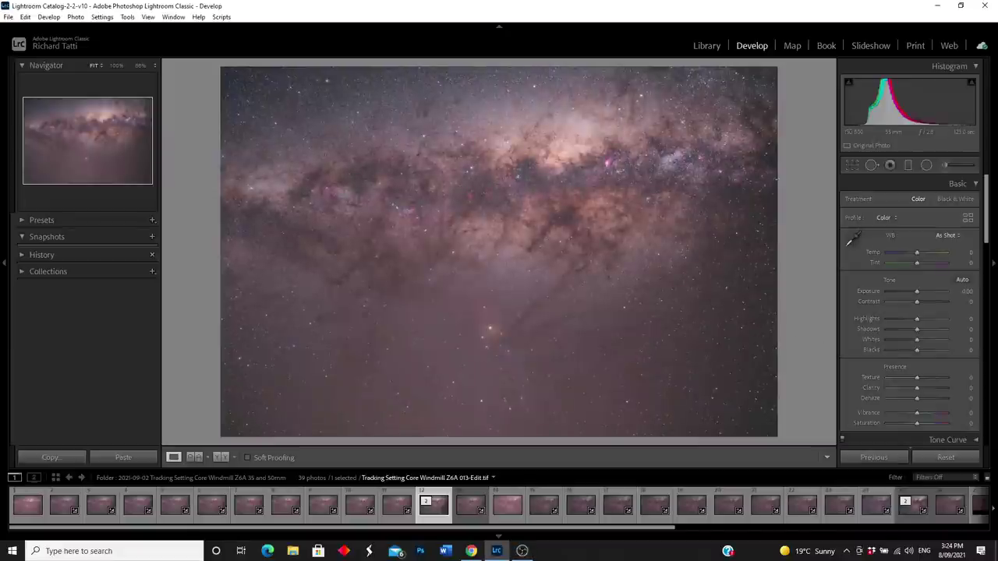
In Lightroom Classic, view the edited sky full screen and compare it with the unedited frame Z6A 012.NEF
key(f)
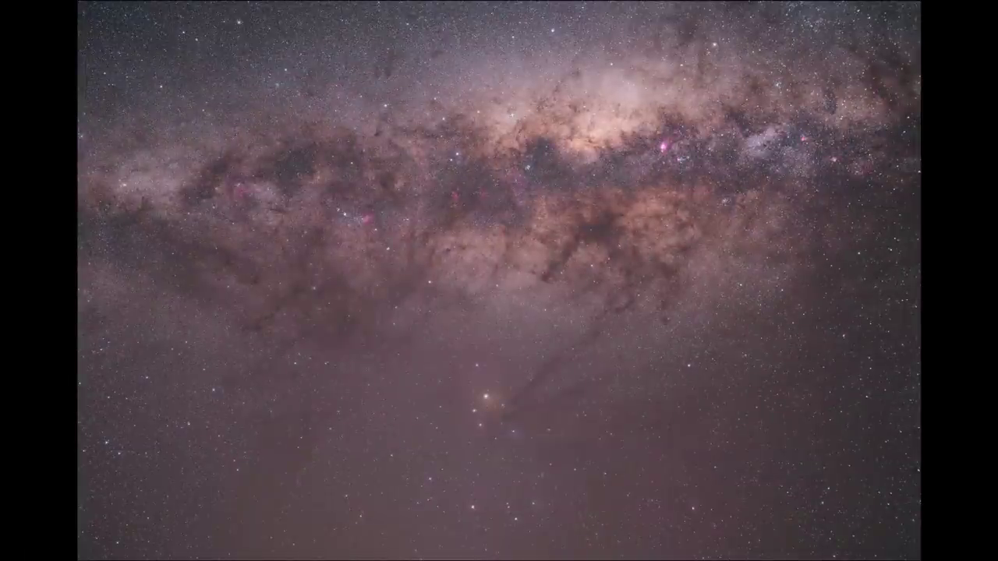
key(f)
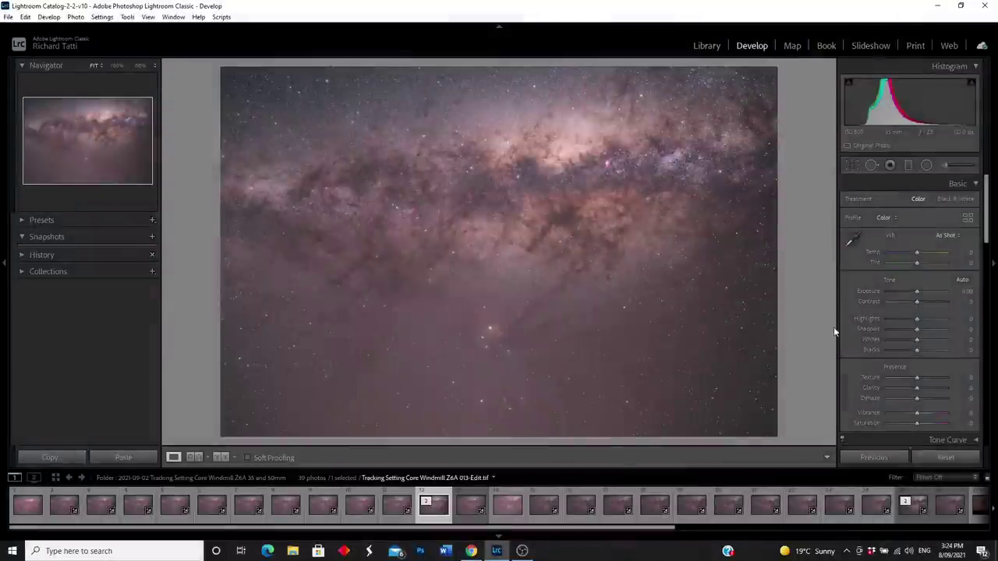
click(393, 510)
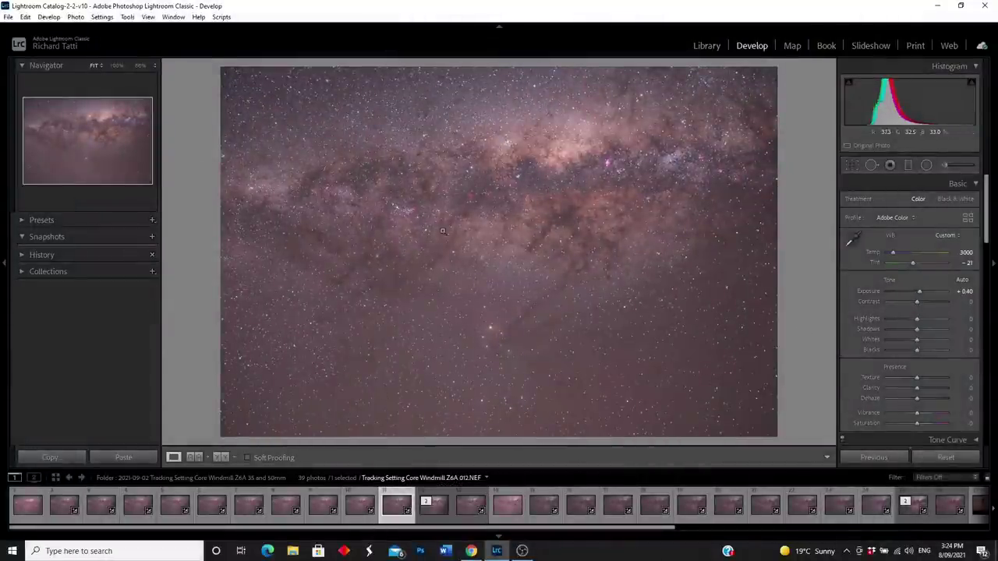
click(434, 511)
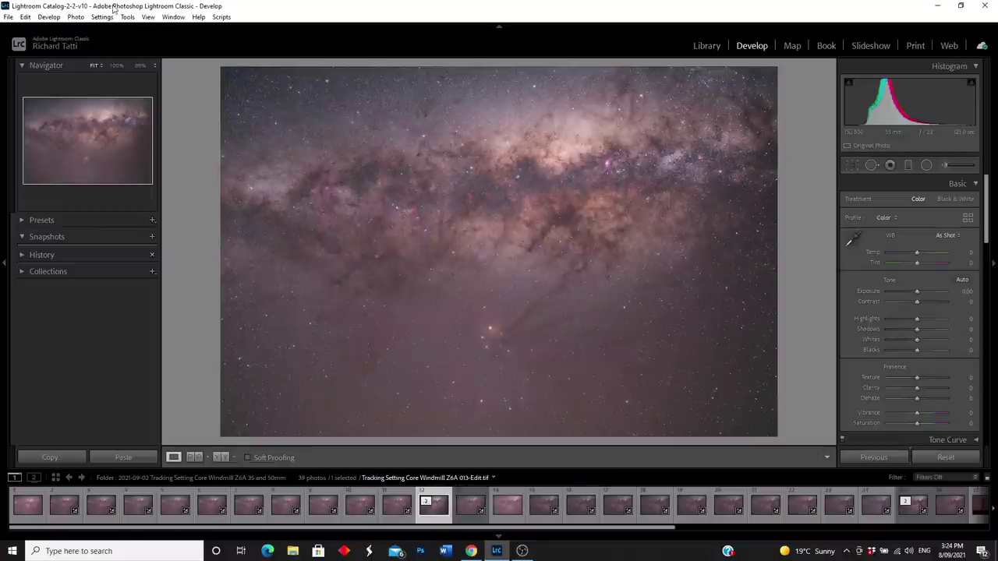
Open the export settings for the edited sky TIFF and set the custom file name to "35mm tracked sky west view Z6a"
click(8, 16)
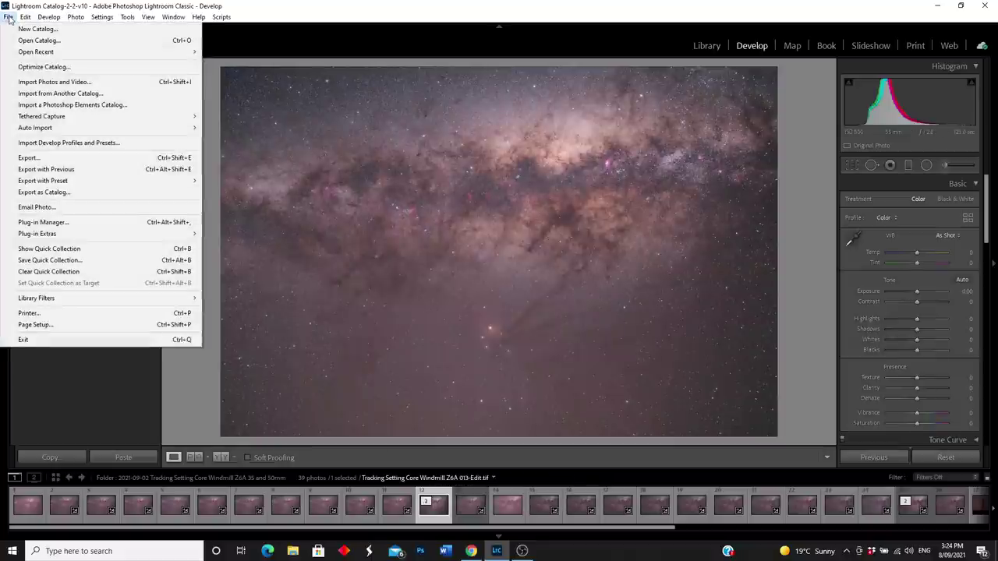
click(32, 160)
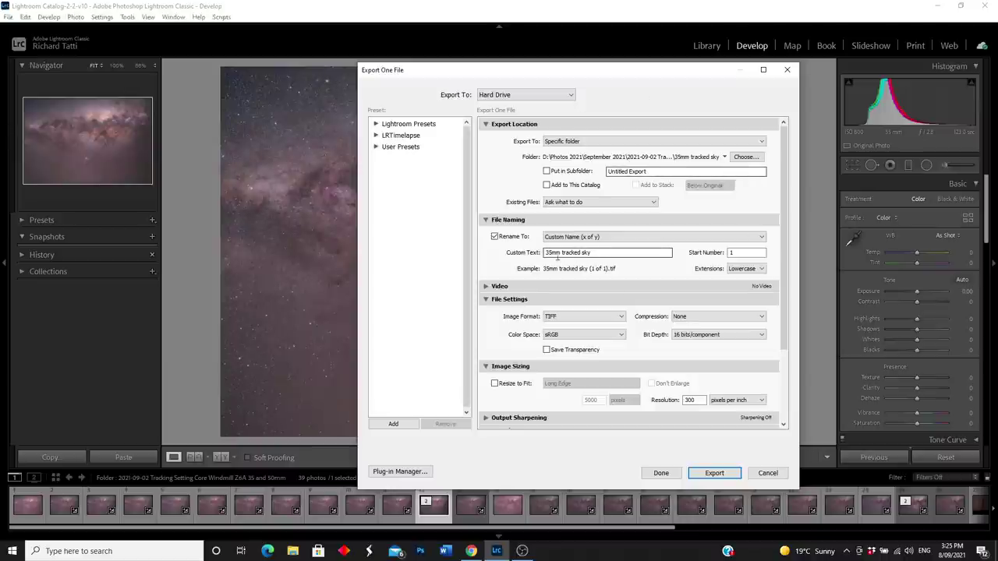
click(597, 253)
click(597, 252)
text(west view Z6a)
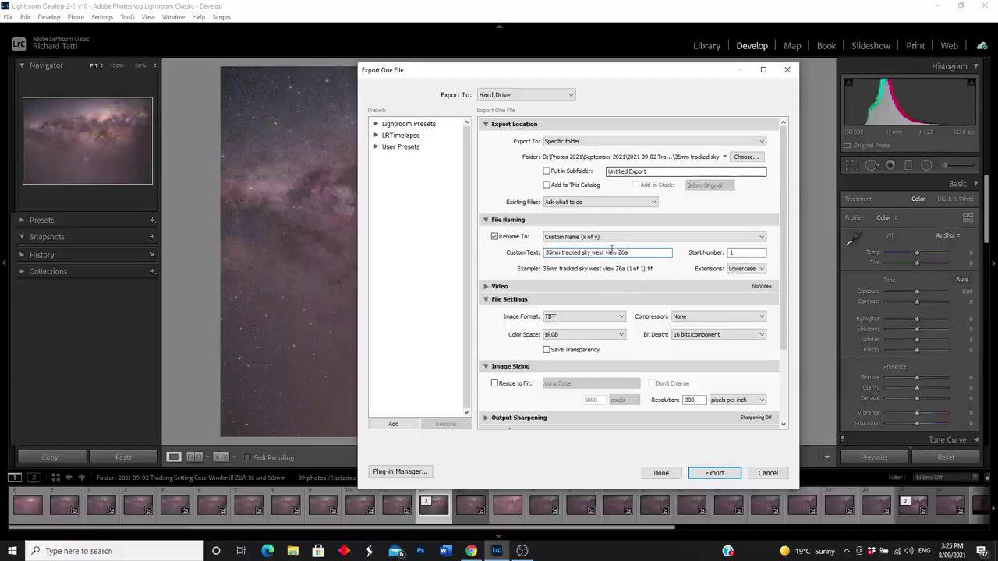
Browse to a folder on the LaCie (D:) drive as the export destination for the sky TIFF
click(745, 157)
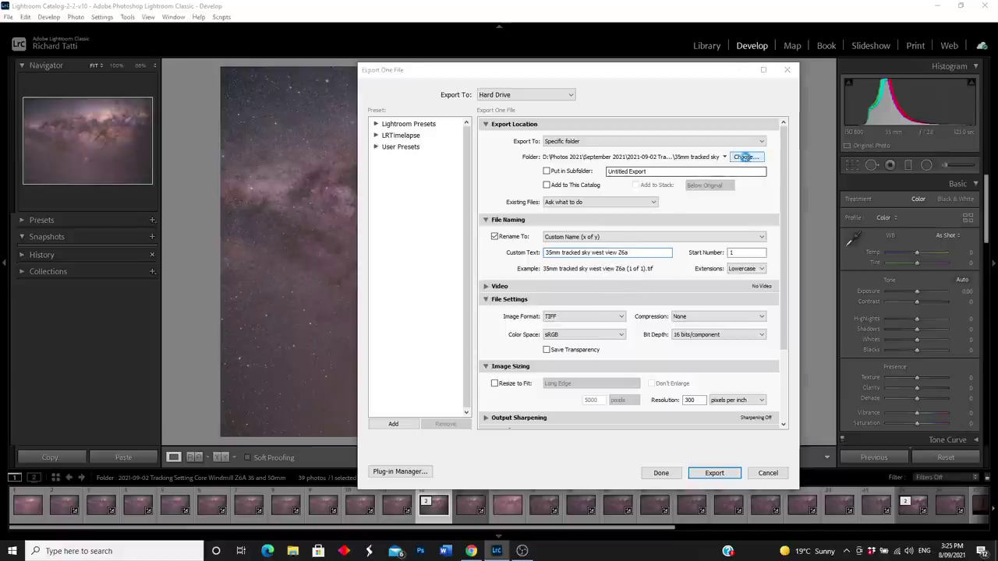
click(113, 380)
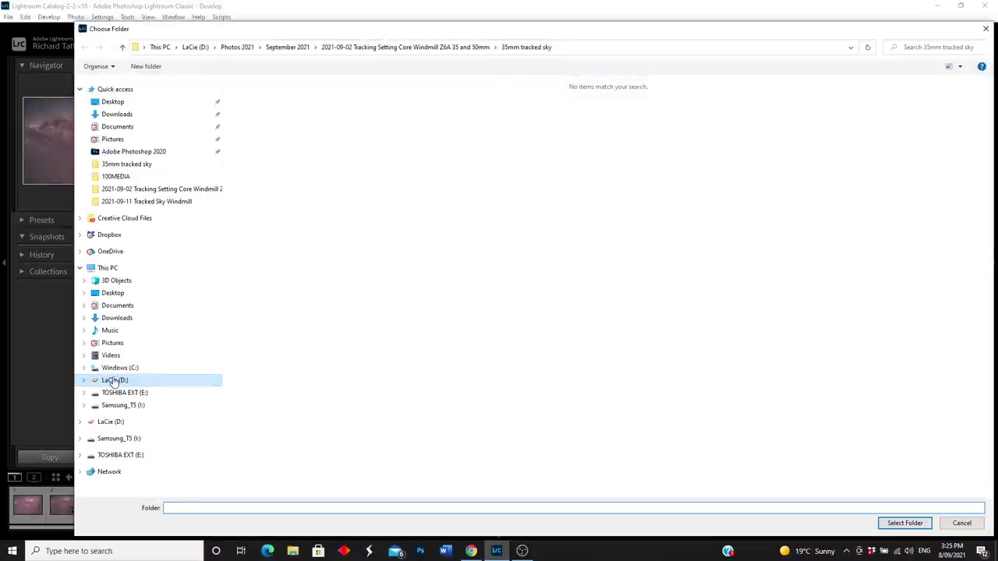
double_click(377, 437)
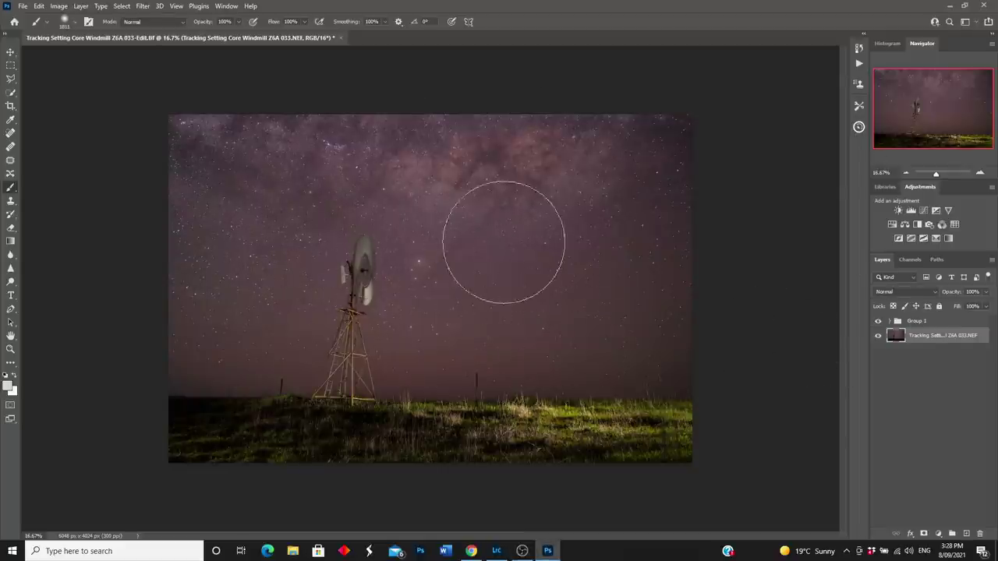
Switch to Photoshop, hide Group 1, and open Sky Replacement on the windmill 033.NEF layer with the tracked Milky Way as the sky
click(879, 321)
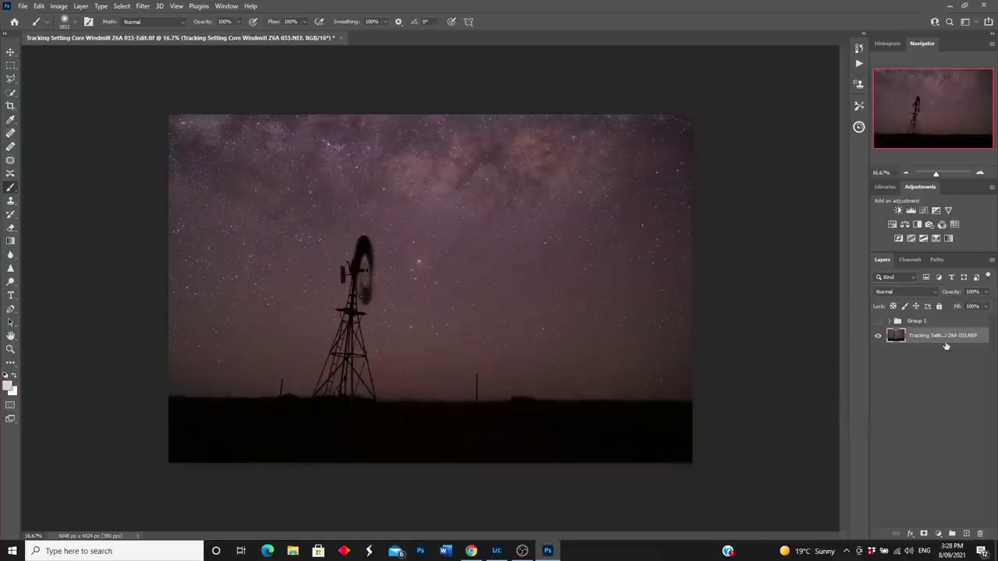
click(38, 7)
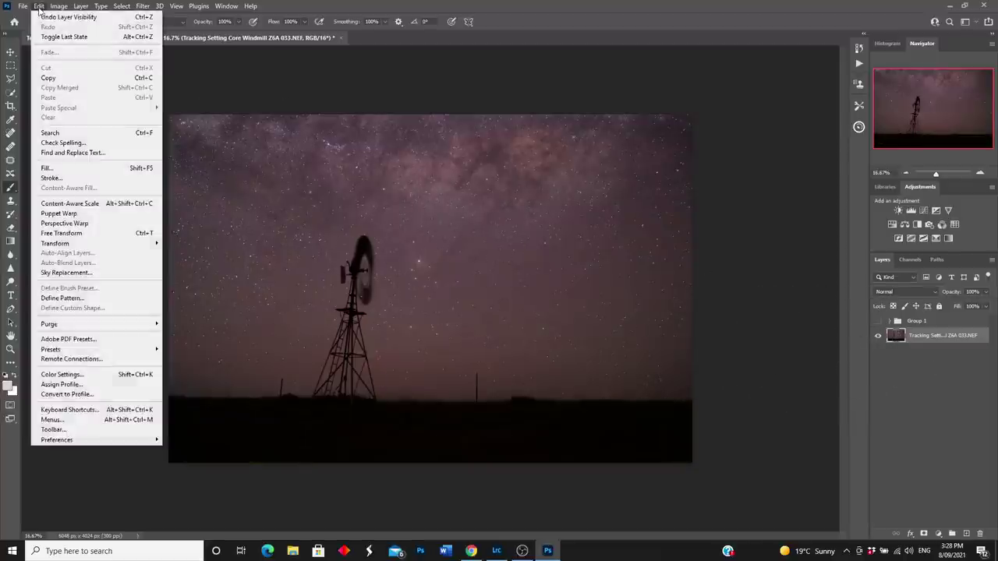
click(75, 276)
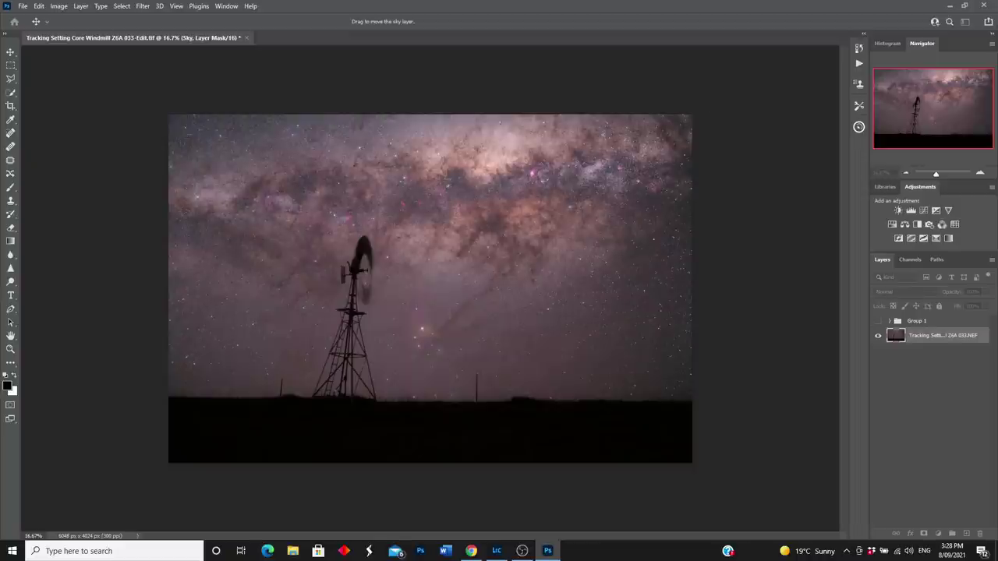
mouse_move(822, 53)
mouse_down()
mouse_move(766, 55)
mouse_move(838, 50)
mouse_up()
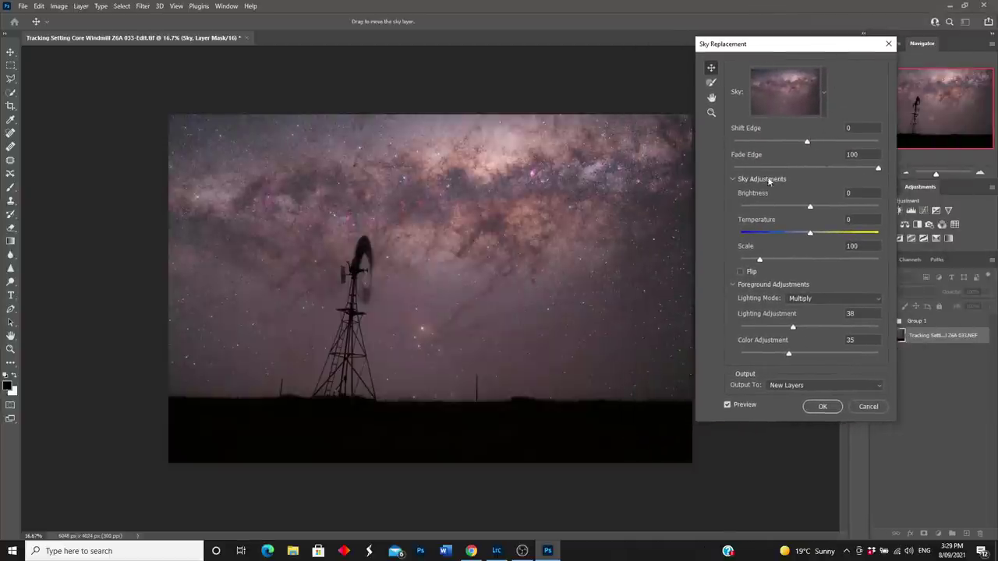
Set the Sky Brush to subtract mode and paint the sky off the lower blades of the windmill's fan
click(710, 113)
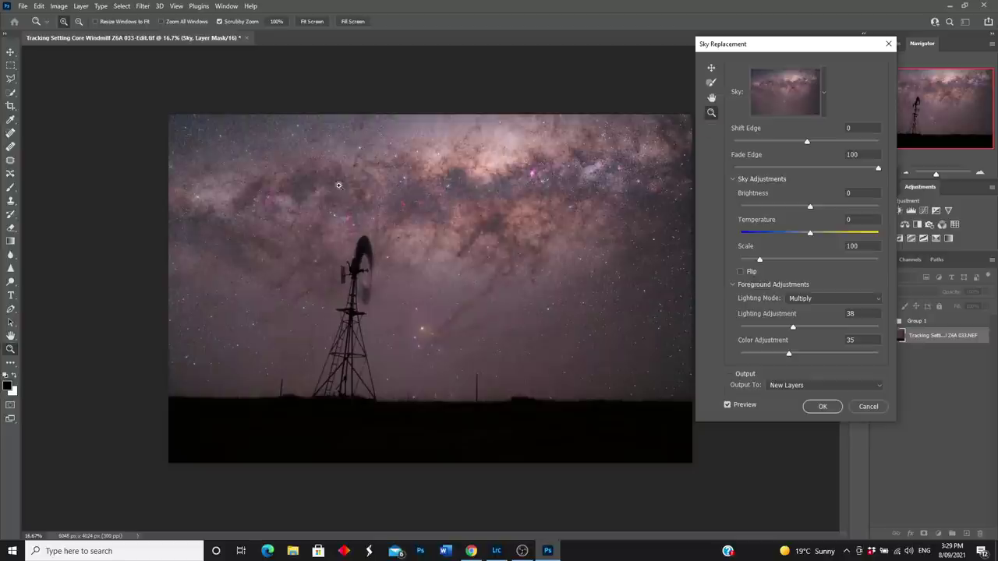
click(355, 286)
click(354, 286)
click(355, 286)
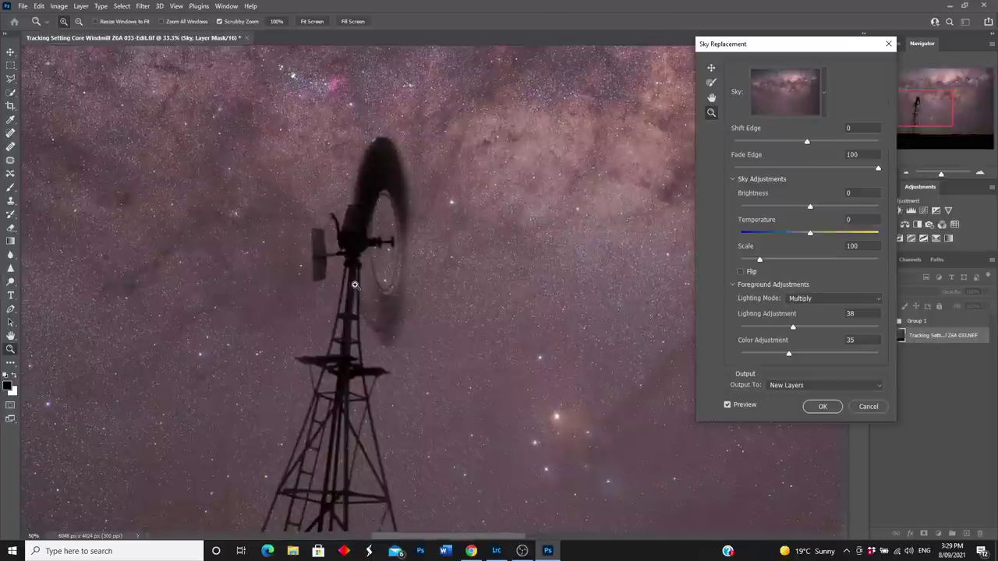
click(354, 286)
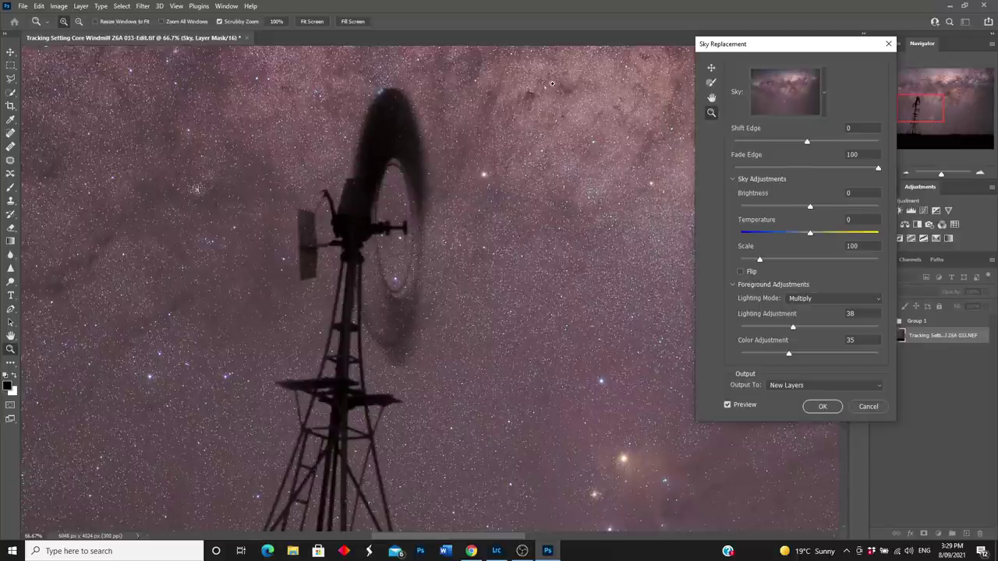
click(712, 82)
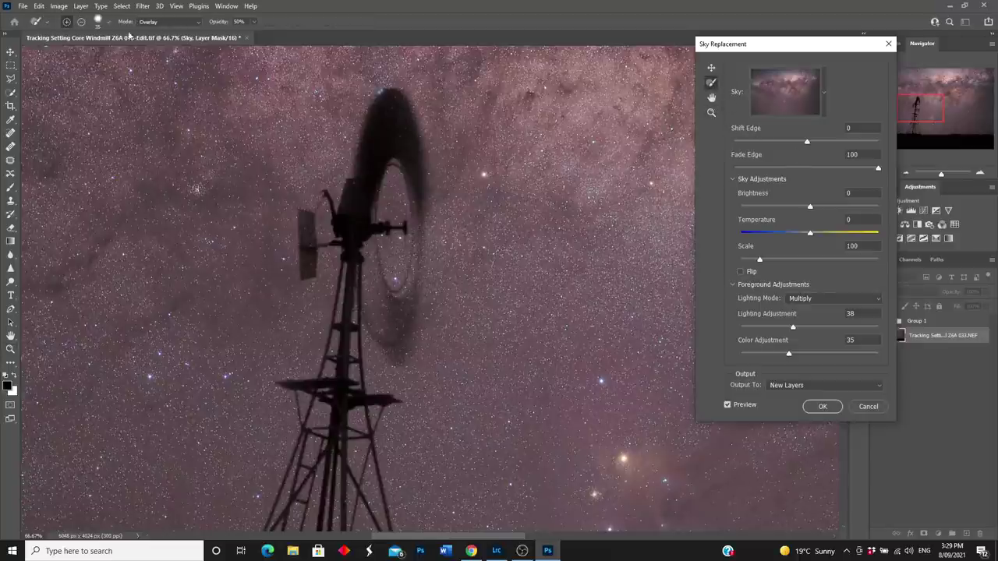
click(81, 22)
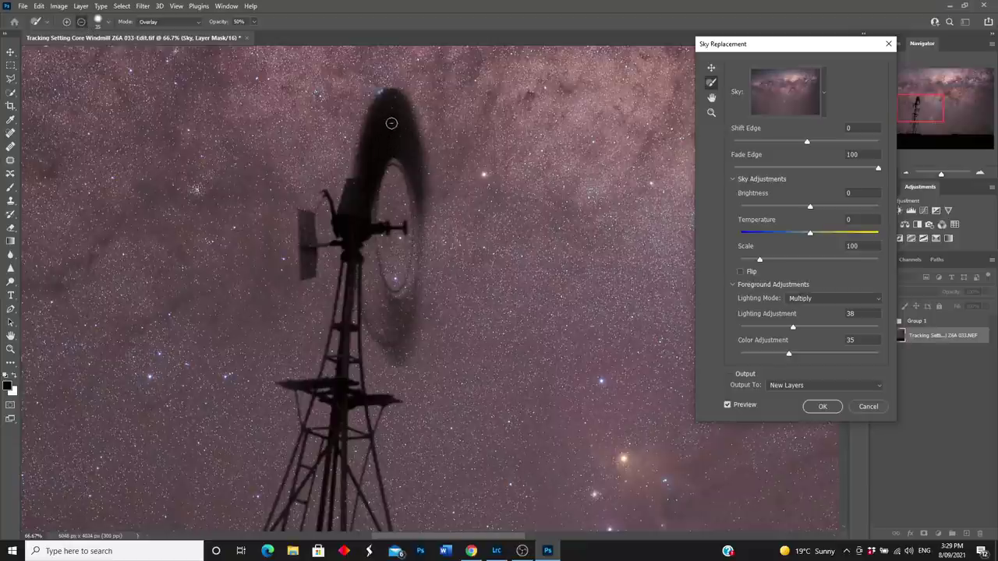
mouse_move(409, 296)
mouse_down()
mouse_move(382, 288)
mouse_move(398, 306)
mouse_move(383, 305)
mouse_up()
Enlarge the Sky Brush, settle on a size of 83 px, and continue restoring the lower fan blades and hub area
click(107, 23)
drag(92, 55, 115, 55)
click(379, 306)
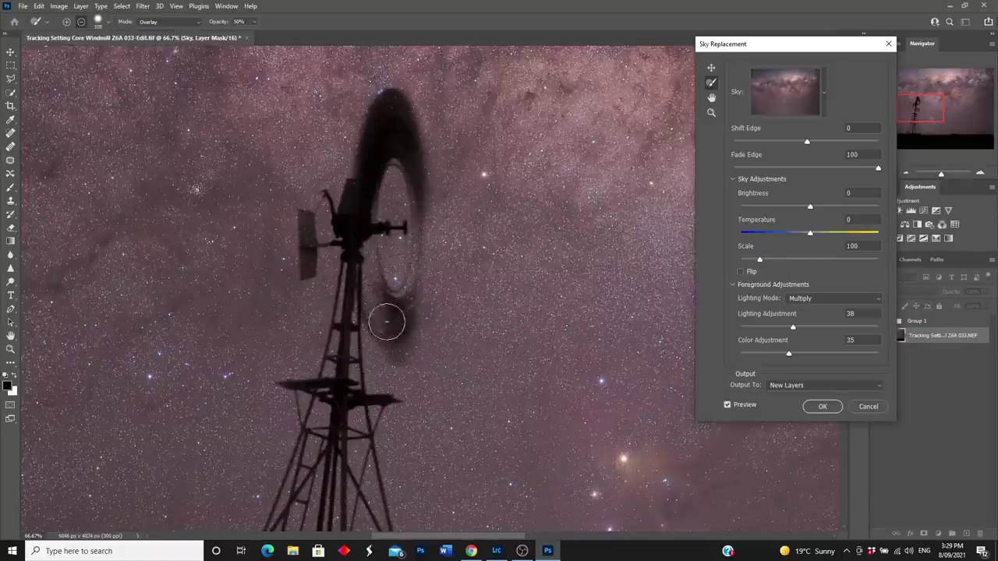
click(107, 23)
drag(114, 57, 105, 57)
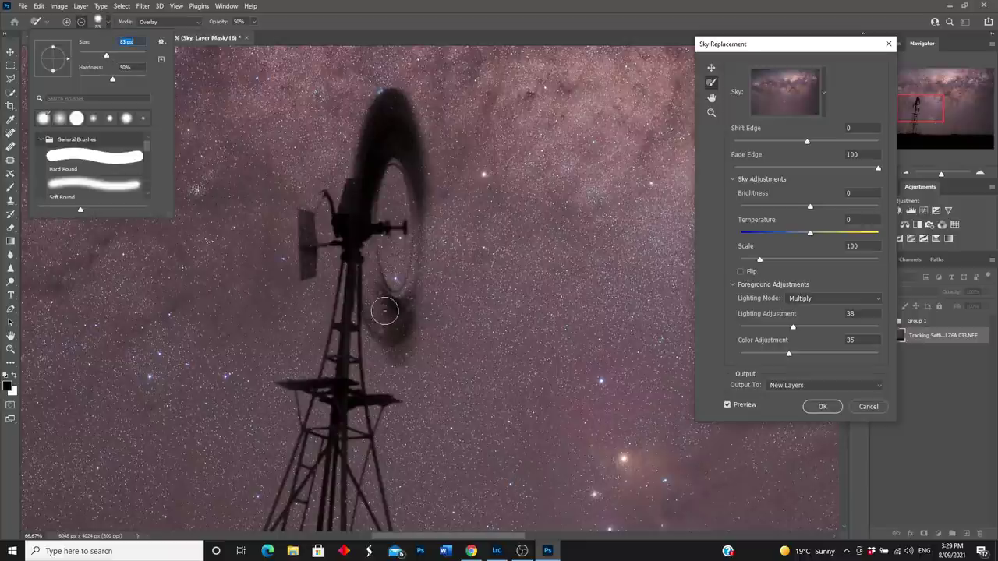
click(408, 290)
mouse_move(415, 270)
mouse_down()
mouse_move(425, 189)
mouse_move(392, 102)
mouse_move(379, 118)
mouse_move(358, 215)
mouse_move(368, 284)
mouse_move(389, 334)
mouse_move(409, 297)
mouse_move(379, 324)
mouse_move(375, 299)
mouse_move(348, 272)
mouse_up()
Subtract the sky from the windmill's tail vane, refining it with the brush reduced to 23 px
scroll(343, 267, down, 2)
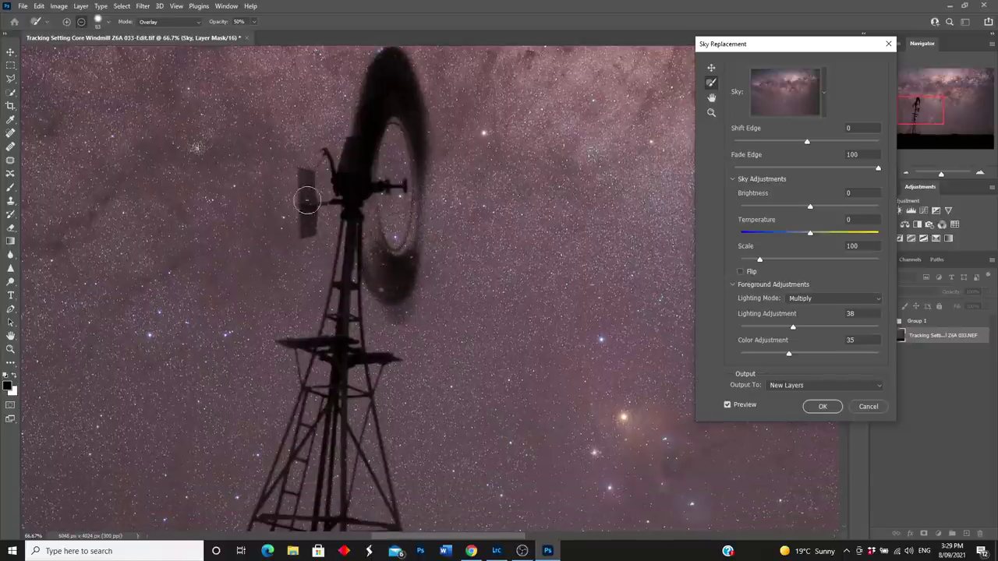
mouse_move(315, 177)
mouse_down()
mouse_move(301, 216)
mouse_move(307, 179)
mouse_move(303, 241)
mouse_move(309, 234)
mouse_up()
click(110, 23)
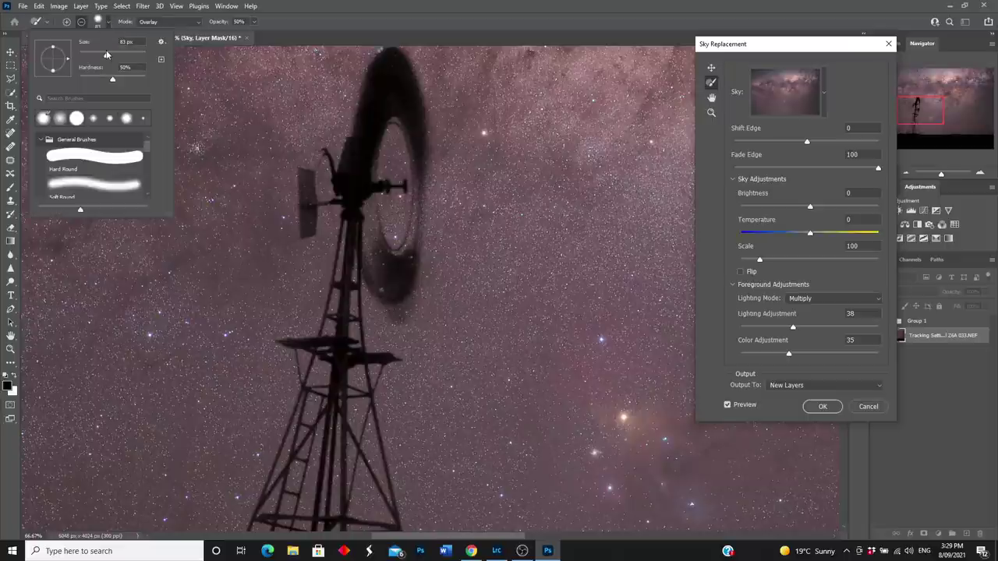
drag(87, 57, 86, 57)
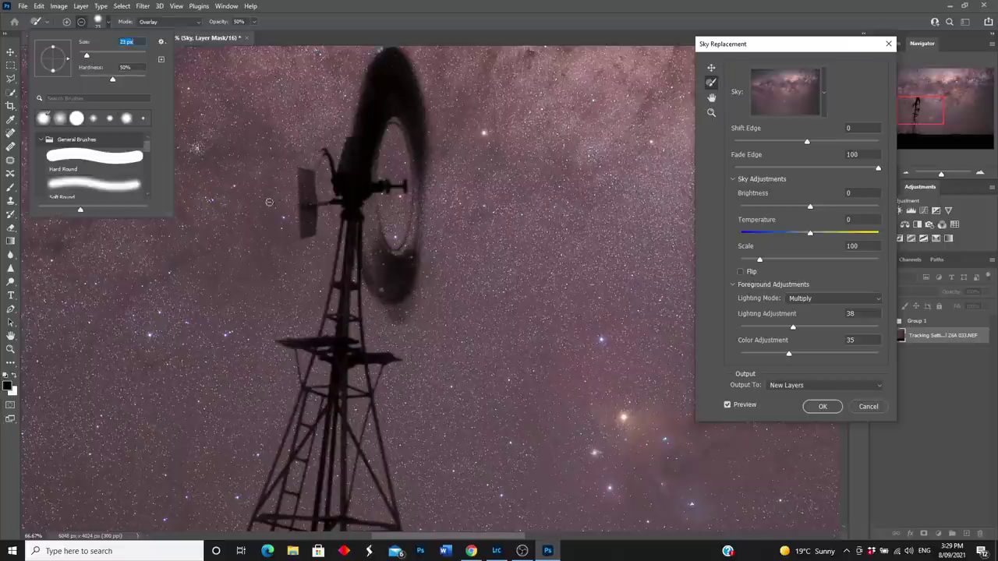
click(307, 184)
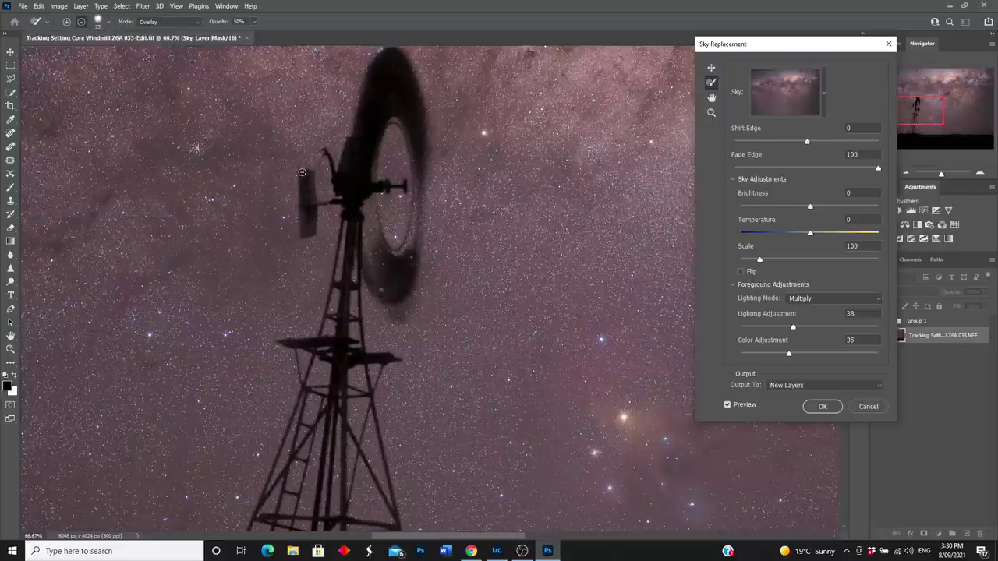
drag(309, 177, 311, 229)
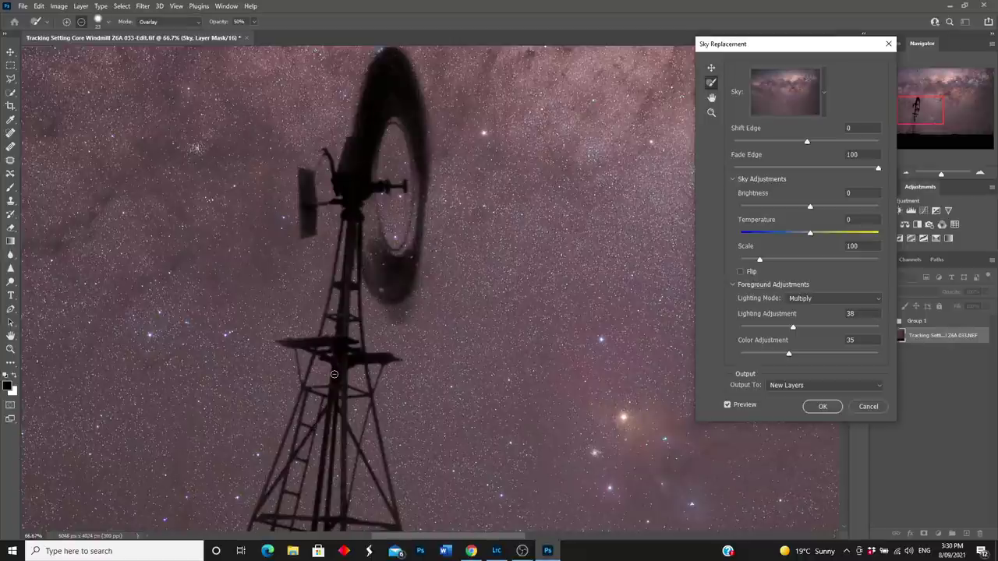
Examine the sky mask edges around the windmill's tower legs, the fence posts and the grass along the horizon
scroll(333, 374, down, 10)
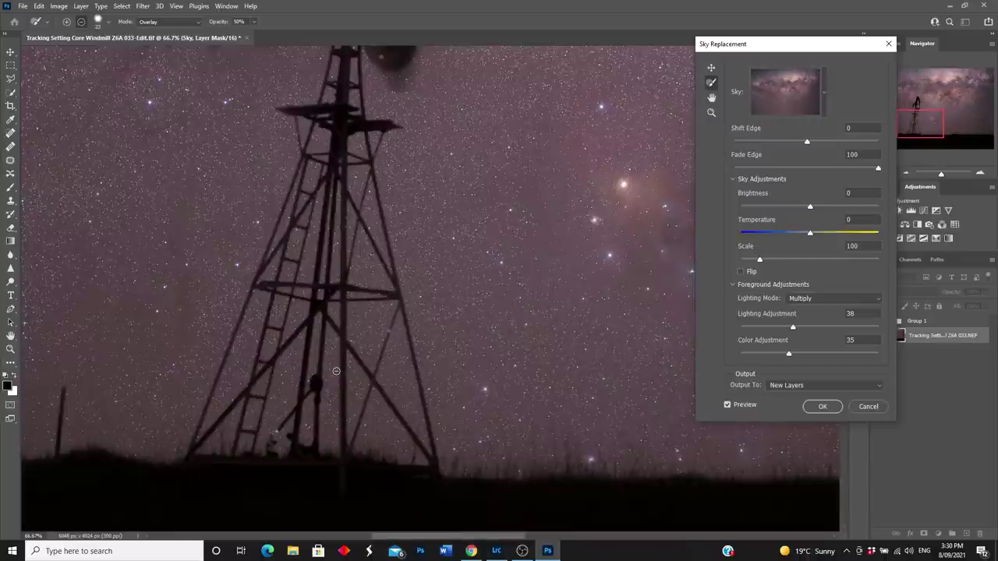
scroll(337, 372, down, 3)
scroll(337, 372, down, 4)
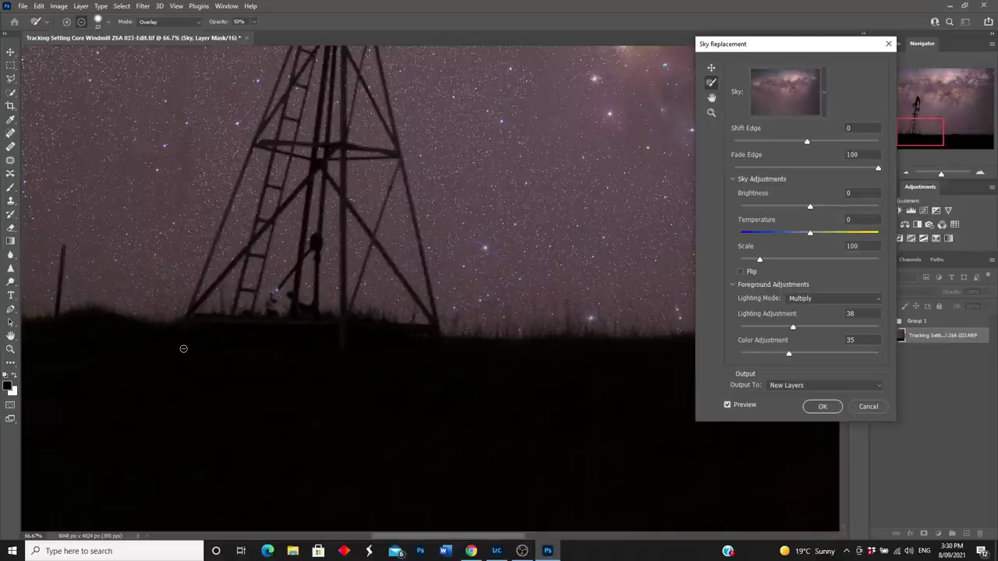
drag(496, 536, 537, 508)
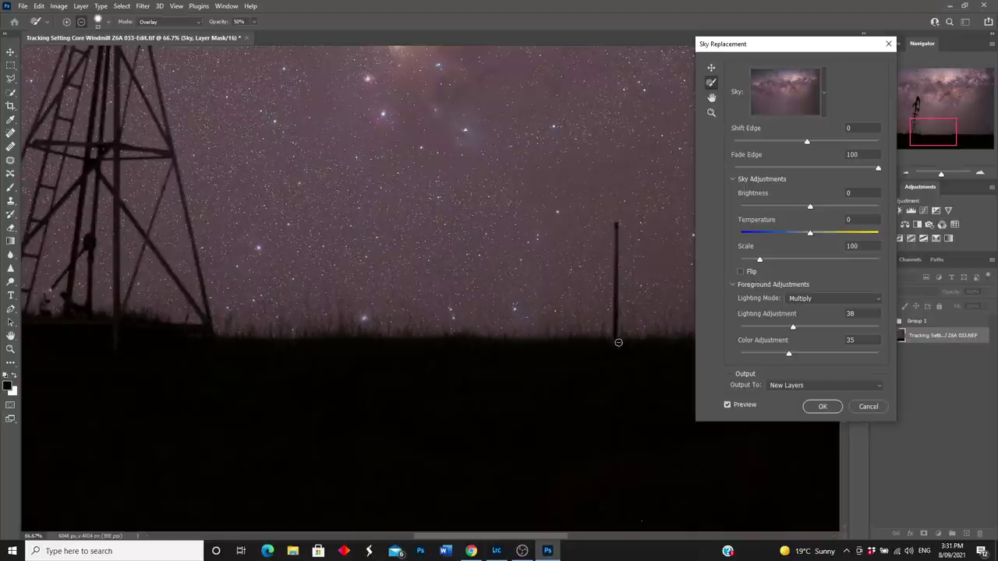
drag(520, 538, 460, 531)
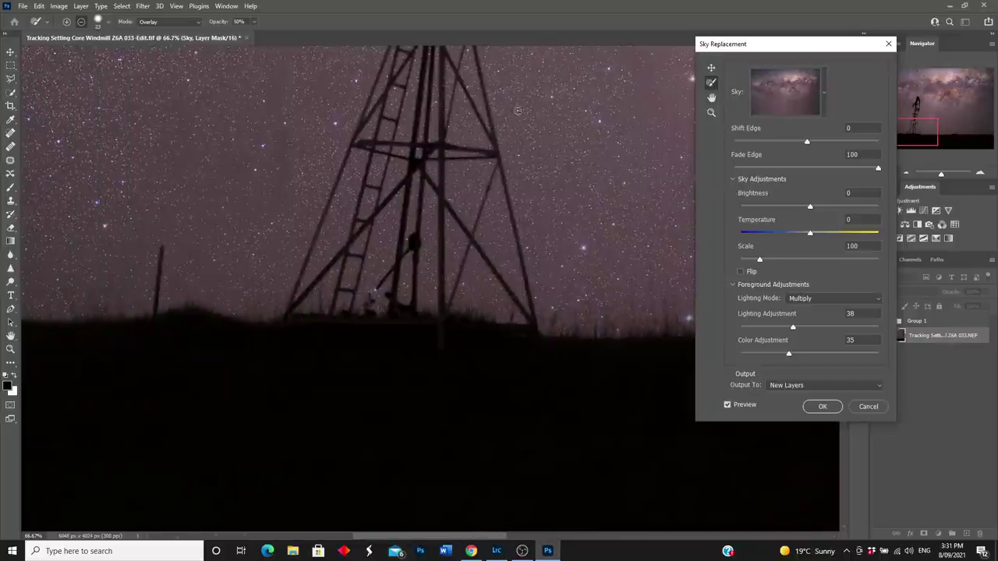
Set the Sky Brush size to 17 px and subtract the sky from the central vertical post of the windmill tower
click(710, 114)
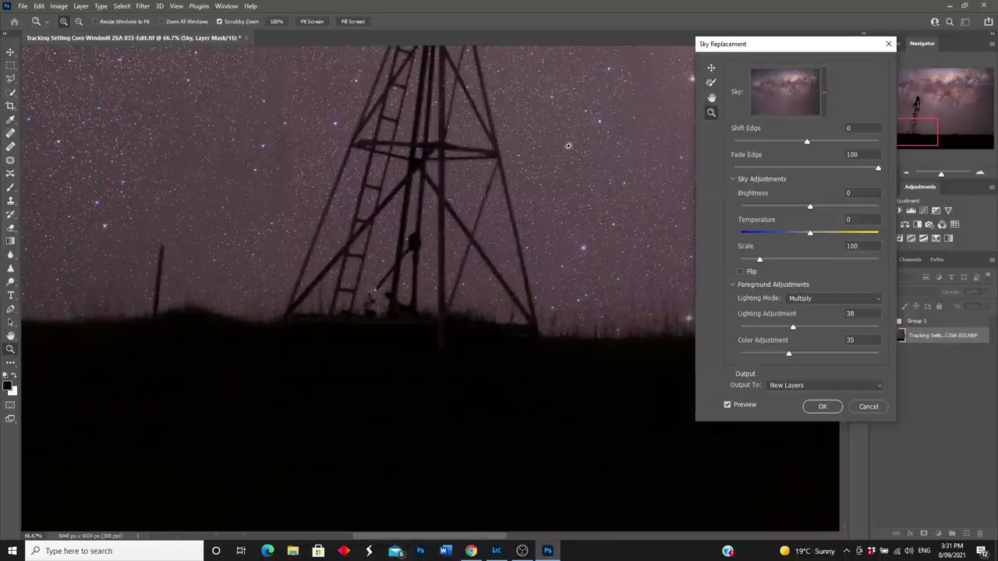
drag(435, 151, 465, 158)
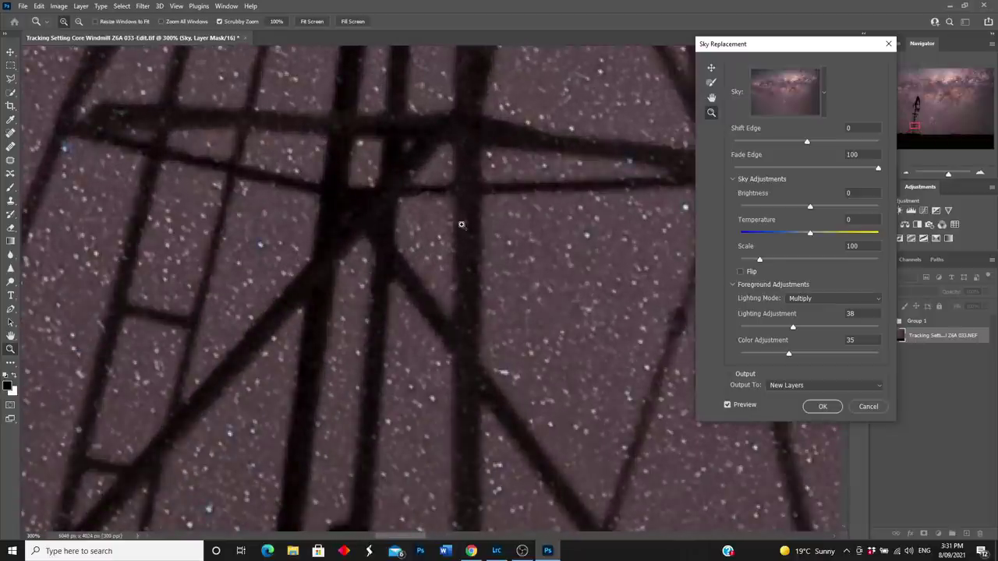
scroll(502, 372, down, 5)
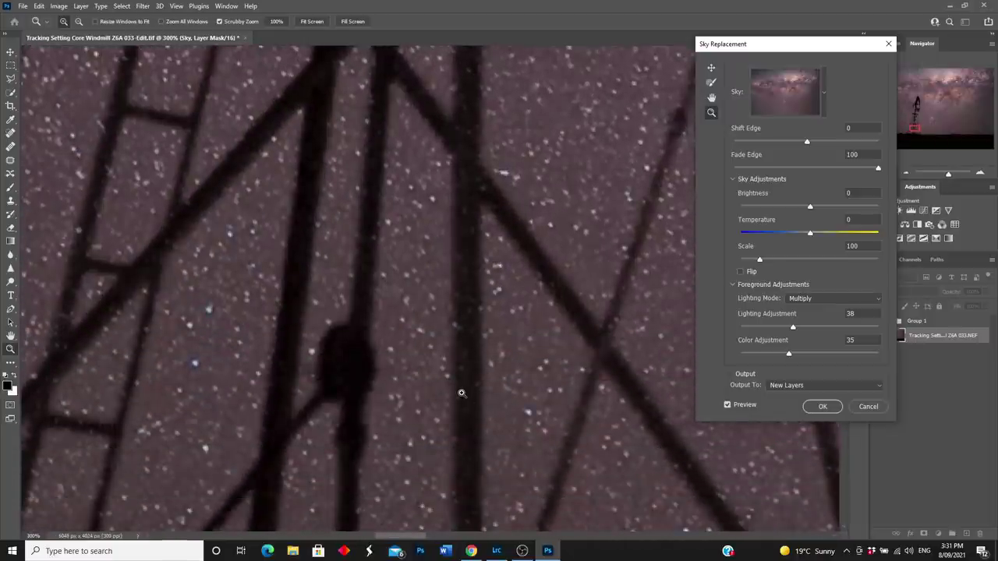
click(711, 82)
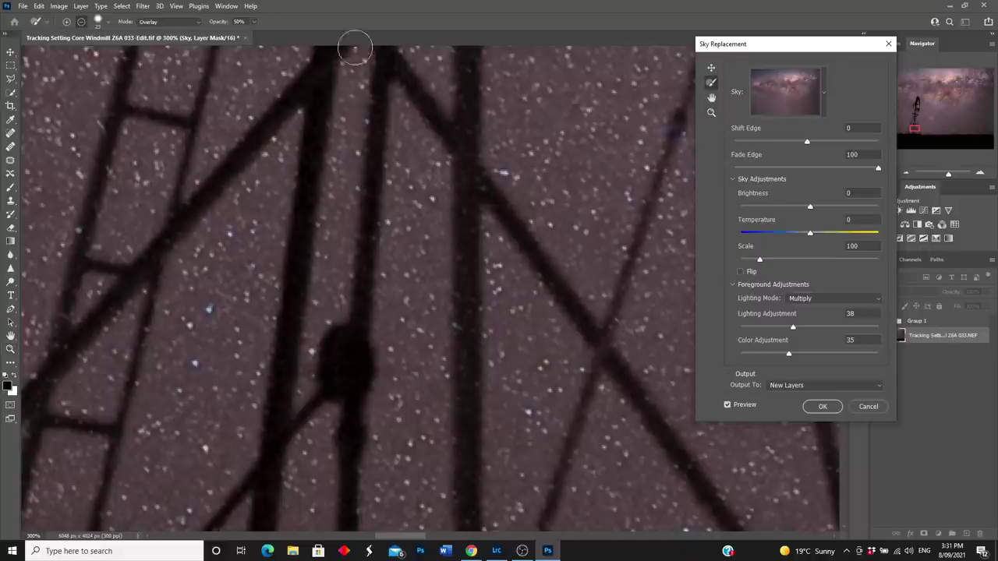
click(109, 24)
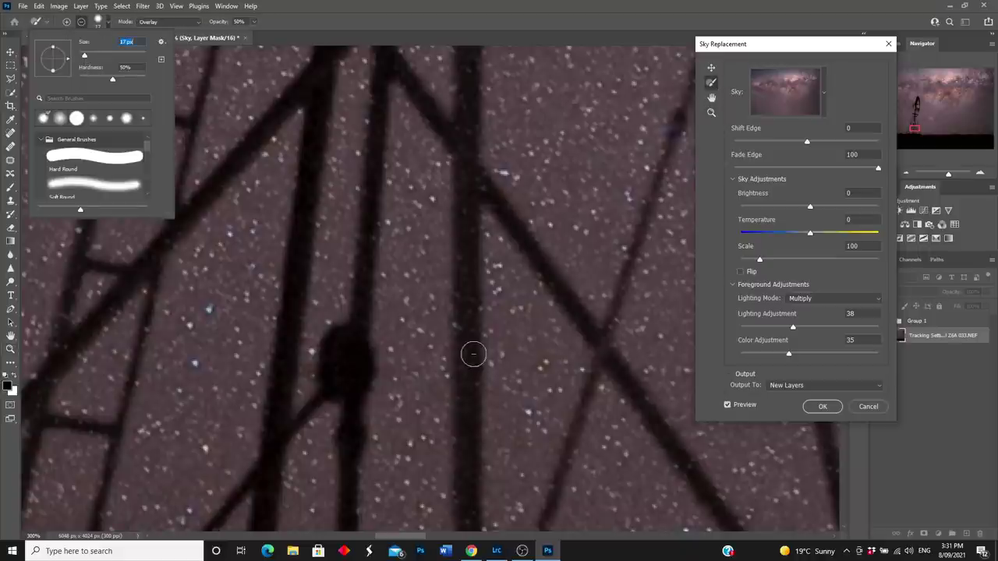
click(468, 323)
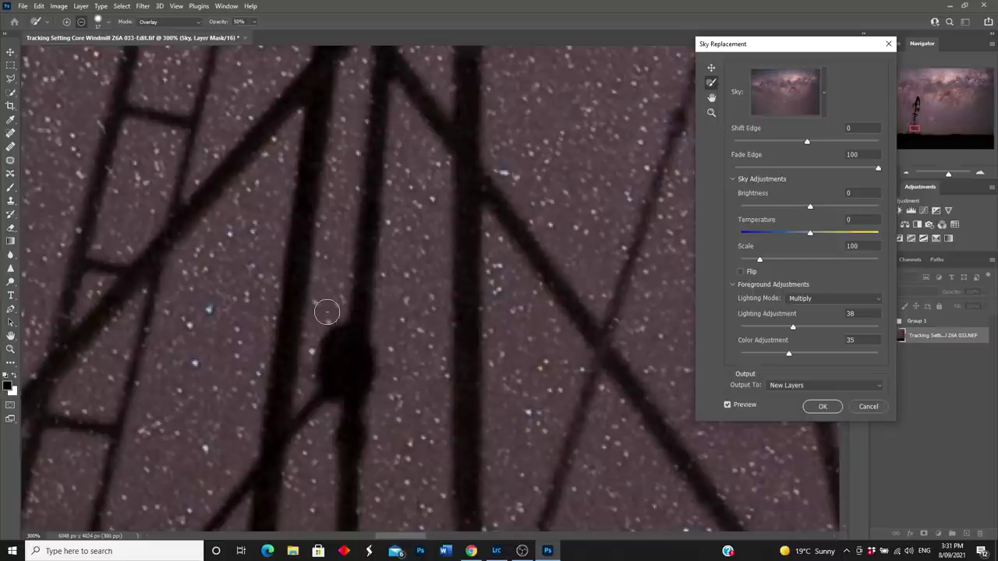
Subtract the sky from the tower where the diagonal braces meet and along the horizontal crossbars
scroll(375, 223, up, 2)
scroll(376, 223, up, 3)
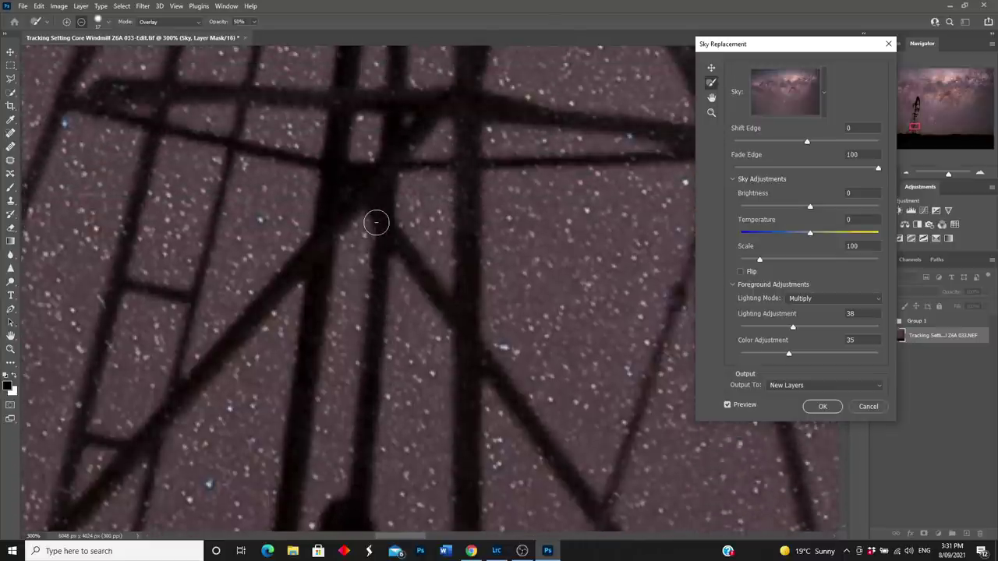
drag(410, 183, 411, 202)
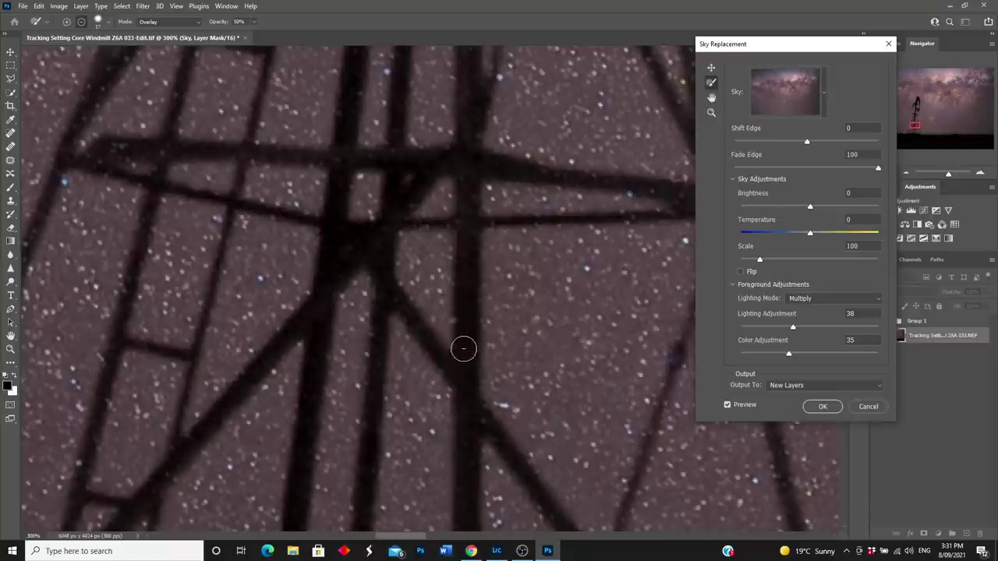
mouse_move(505, 166)
mouse_down()
mouse_move(668, 188)
mouse_move(503, 165)
mouse_up()
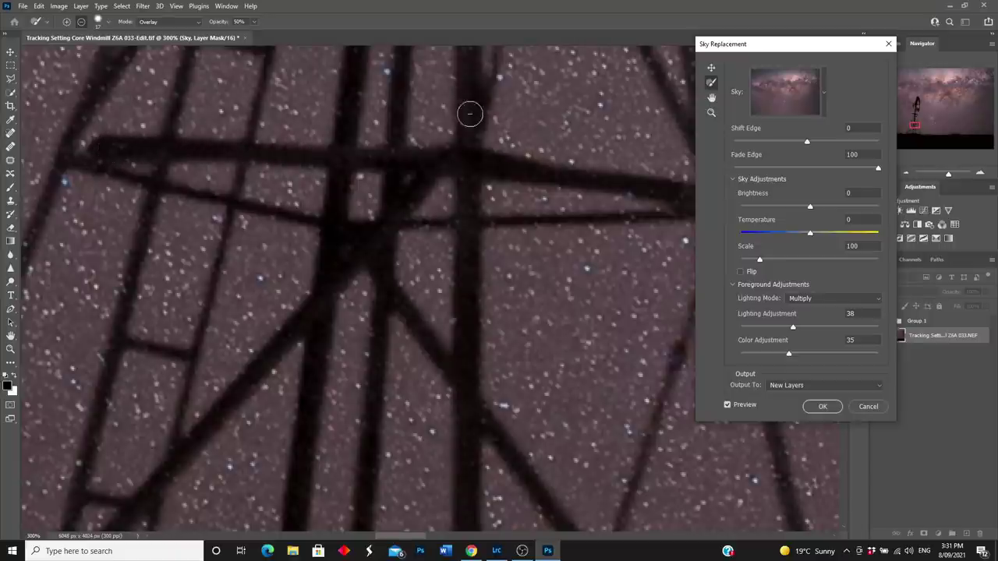
Continue subtracting the sky up the tower legs and braces, using a smaller brush for the thin ladder rungs
scroll(453, 191, up, 3)
scroll(453, 190, up, 3)
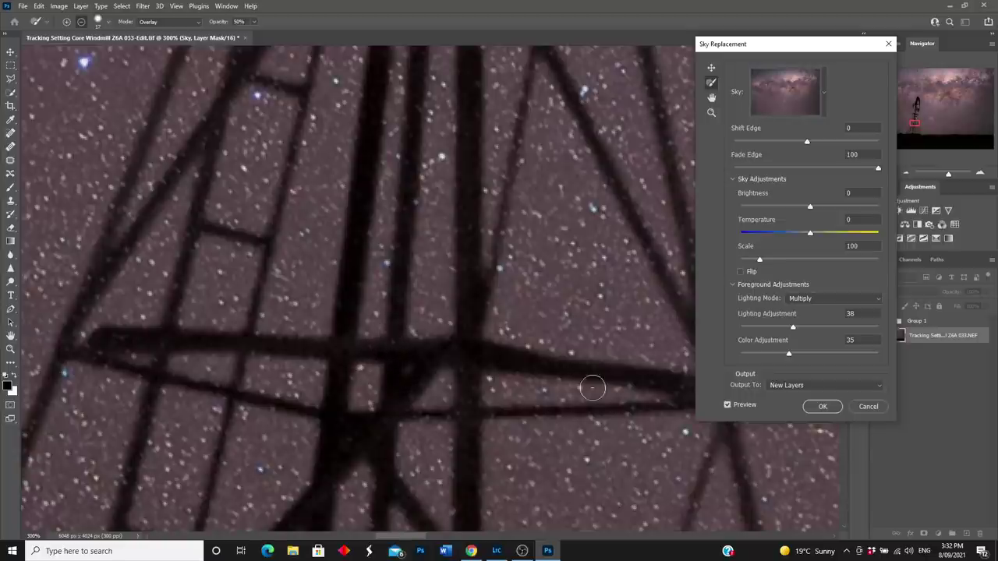
scroll(439, 166, up, 5)
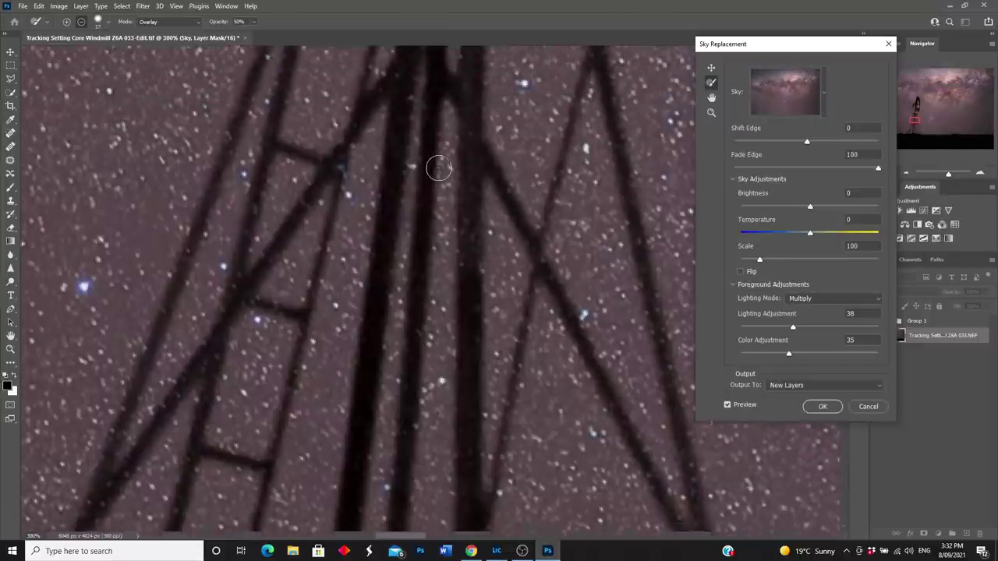
scroll(438, 168, up, 1)
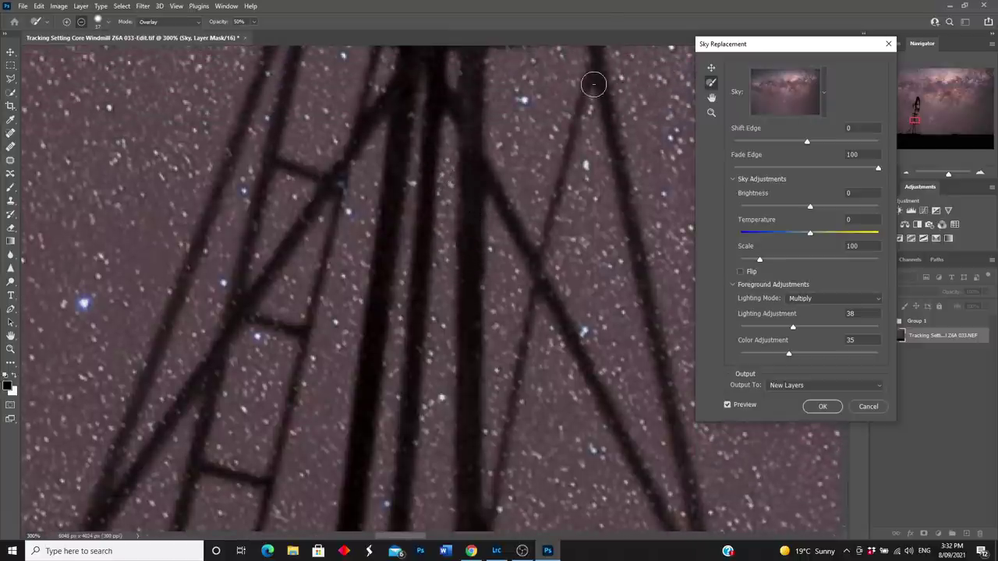
click(110, 24)
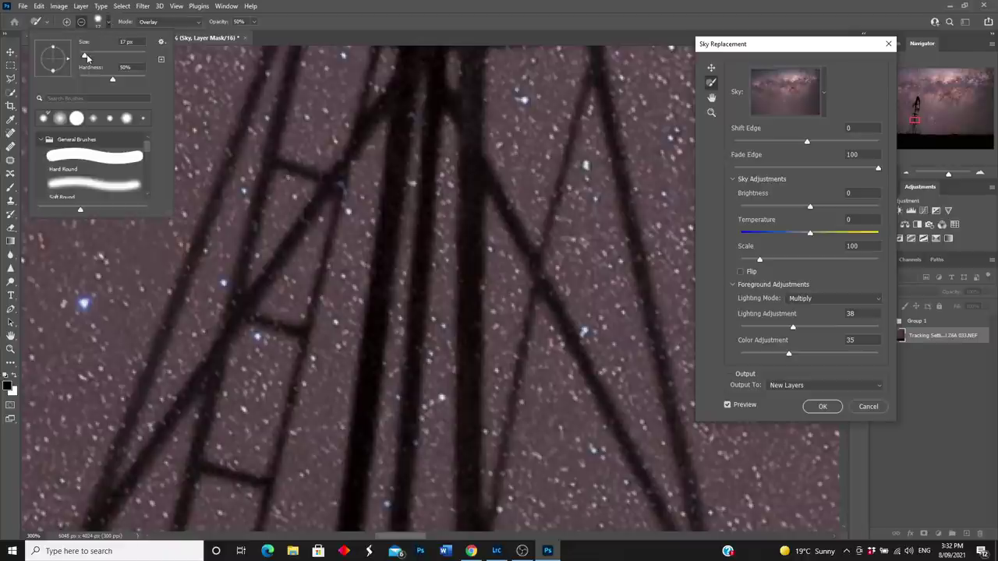
click(331, 187)
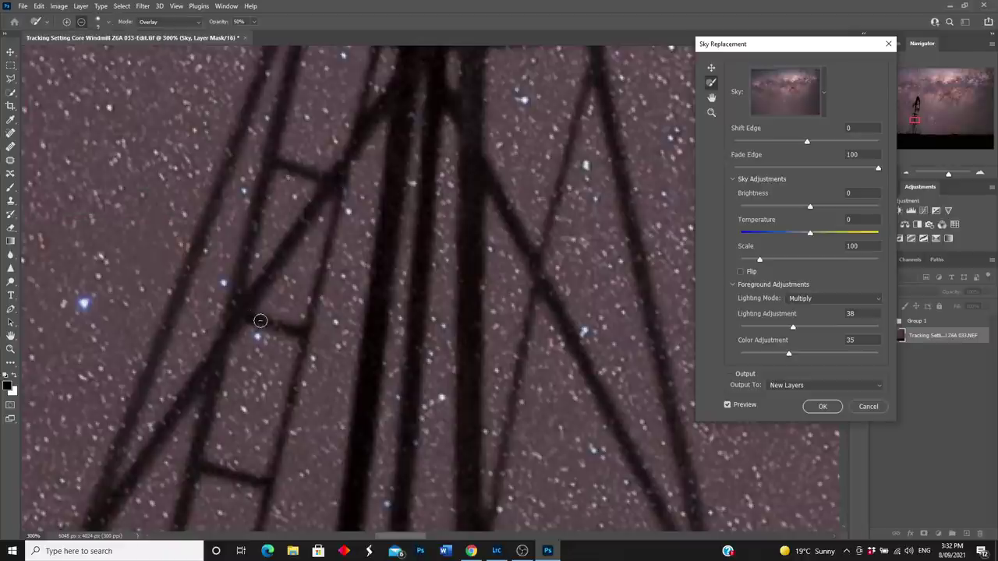
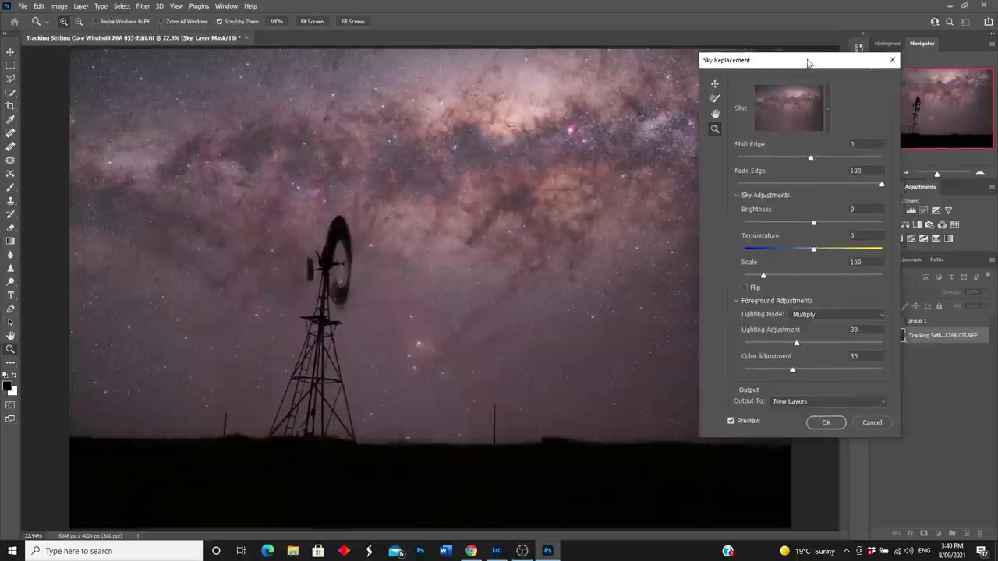
Apply the sky replacement with output to New Layers and show Group 1 with the light-painted foreground
drag(805, 46, 856, 50)
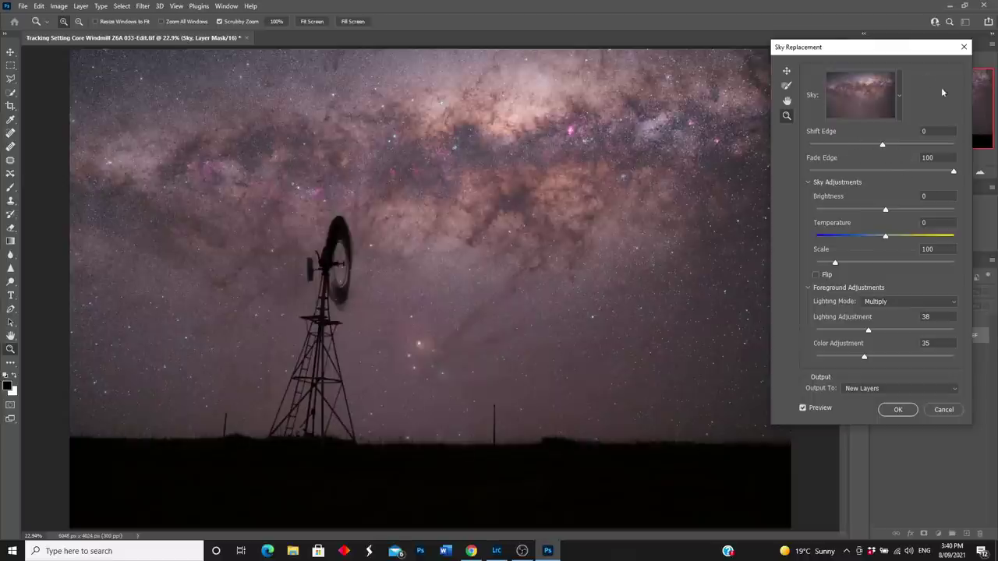
click(897, 411)
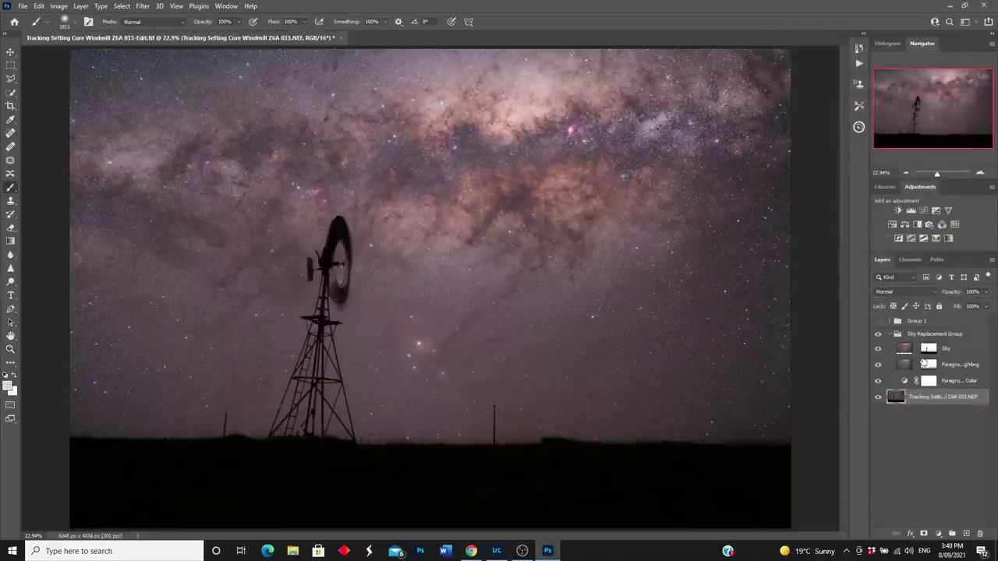
click(899, 349)
click(879, 322)
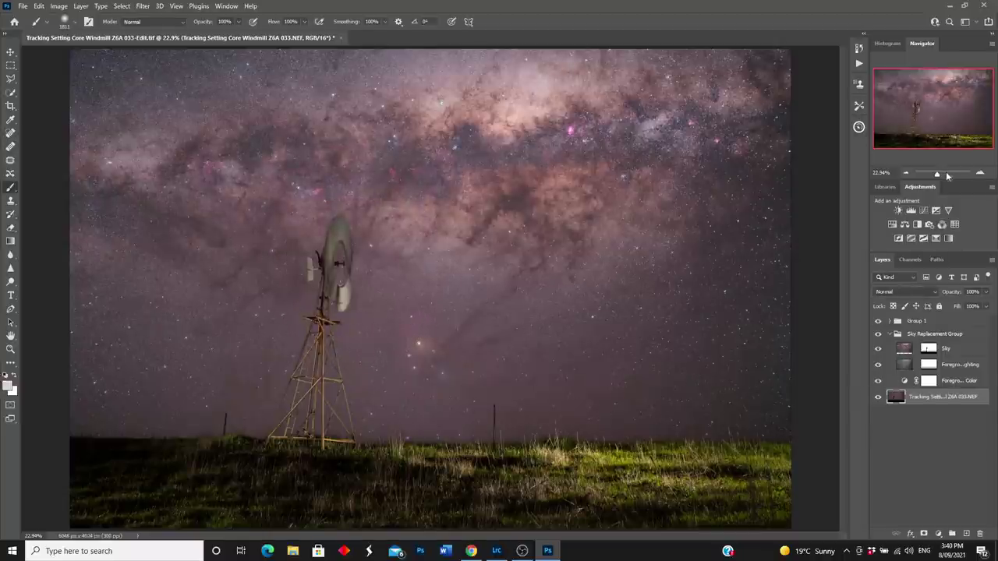
Expand Group 1 and hide its middle layer ending in 35.NEF, comparing its effect on the windmill and foreground
drag(937, 174, 939, 172)
drag(933, 109, 918, 147)
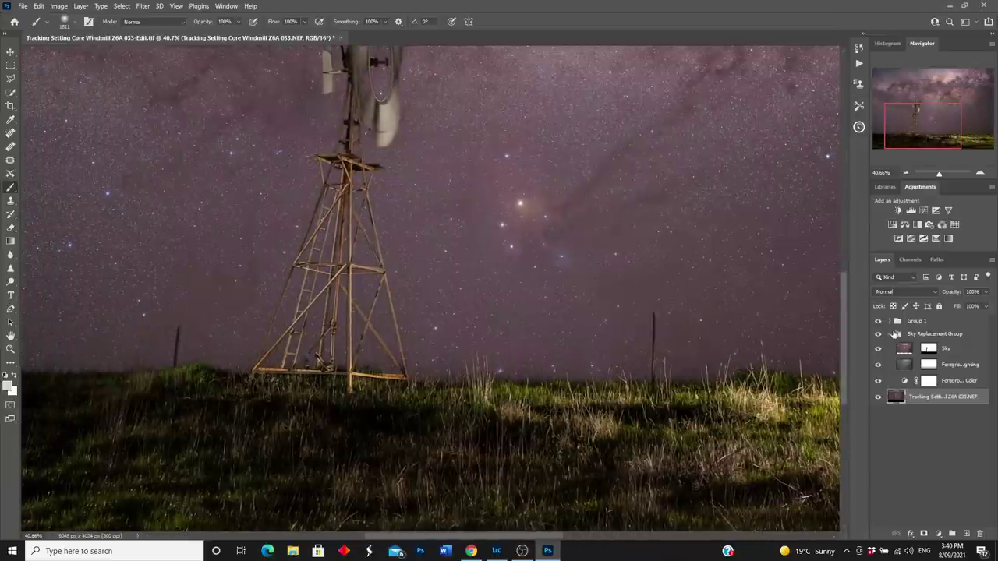
click(892, 321)
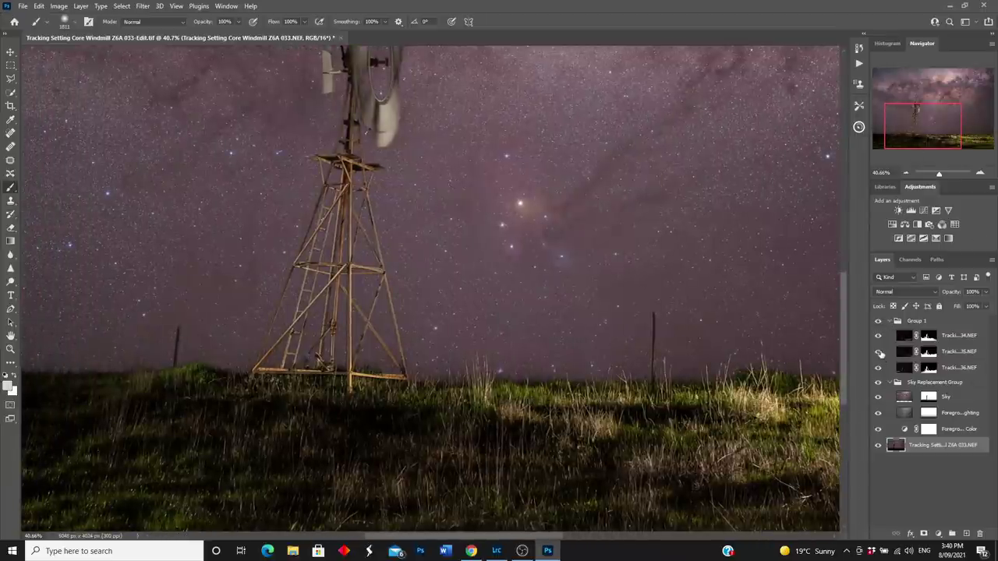
drag(878, 351, 878, 367)
drag(922, 134, 920, 114)
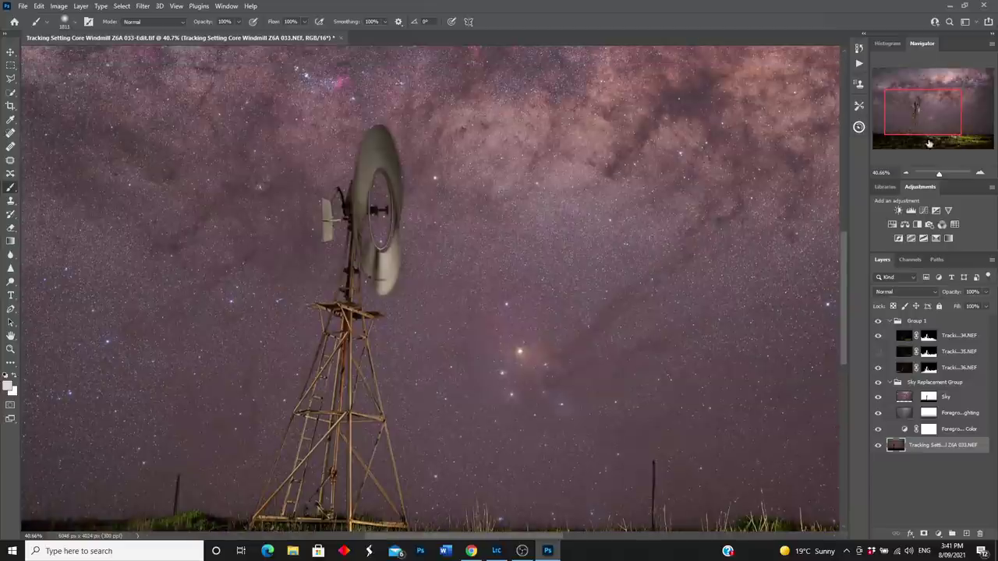
click(878, 350)
click(878, 351)
click(878, 352)
mouse_move(913, 119)
mouse_down()
mouse_move(895, 139)
mouse_move(911, 134)
mouse_up()
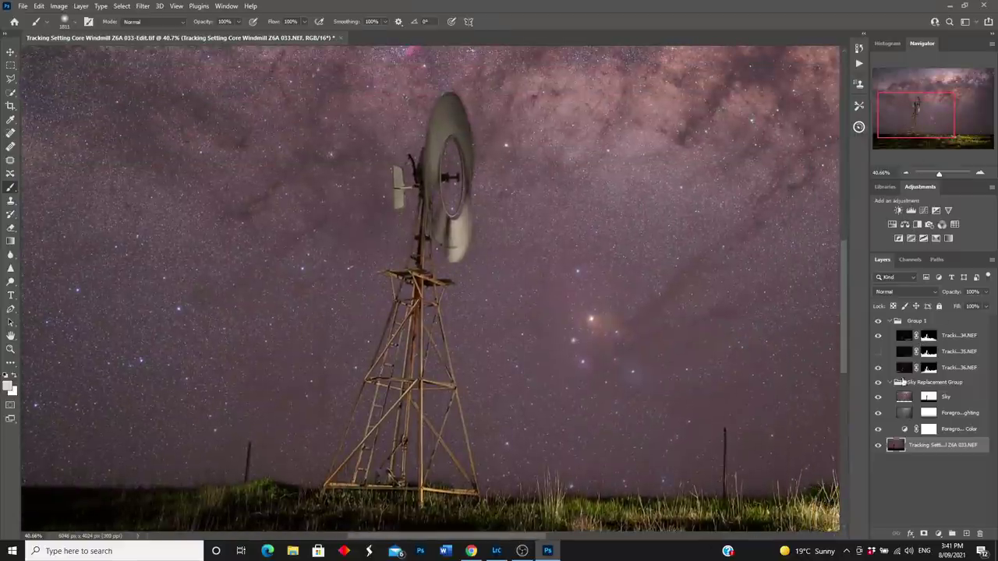
Compare the windmill's fan and tail vane with and without the layer ending in 36.NEF, dismissing the browser notification
click(878, 368)
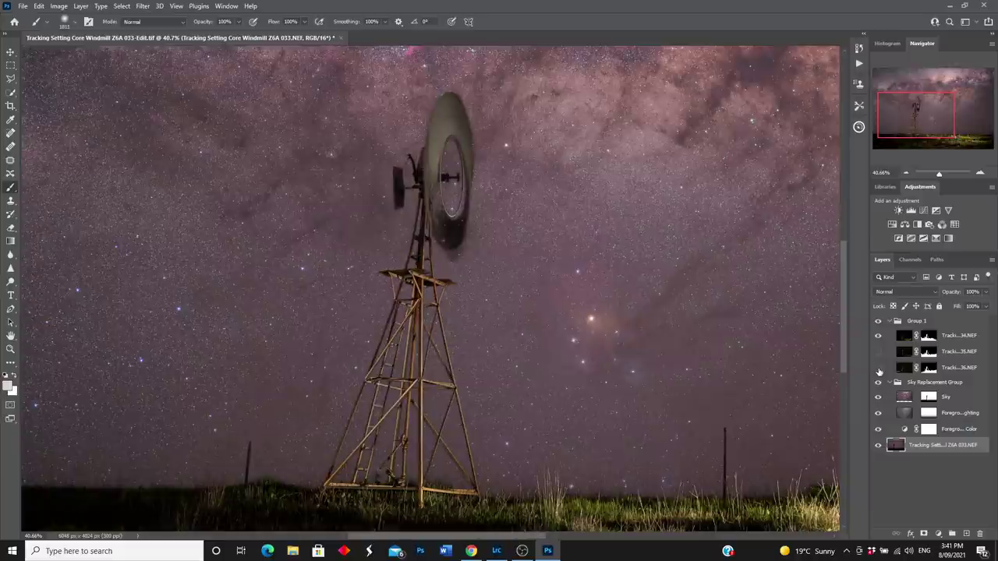
click(878, 368)
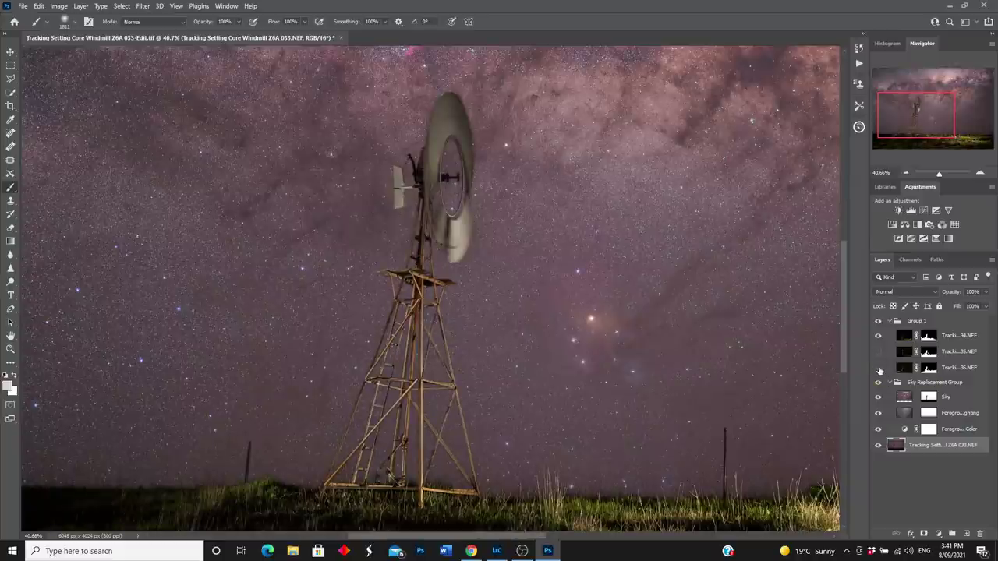
click(879, 370)
click(879, 370)
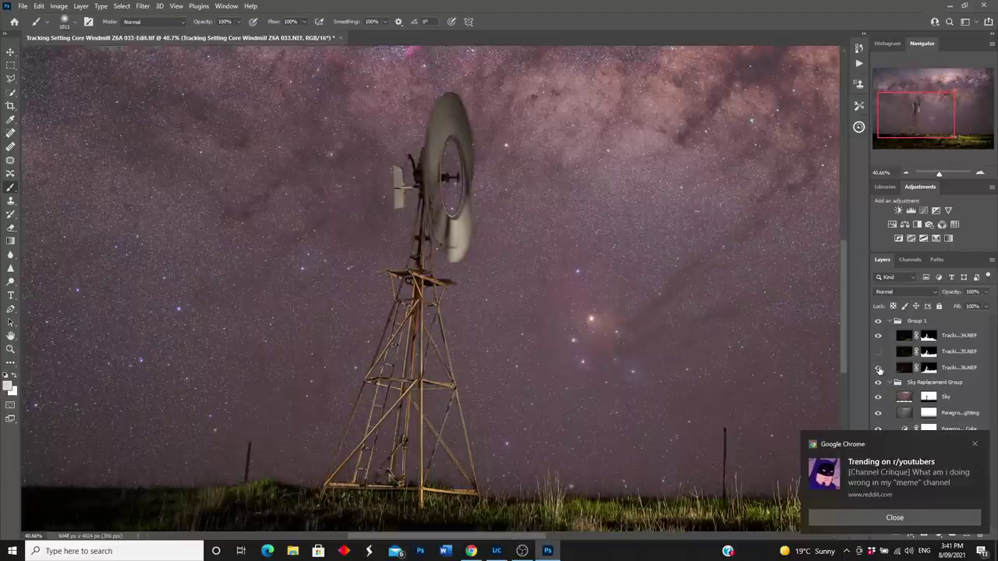
click(975, 445)
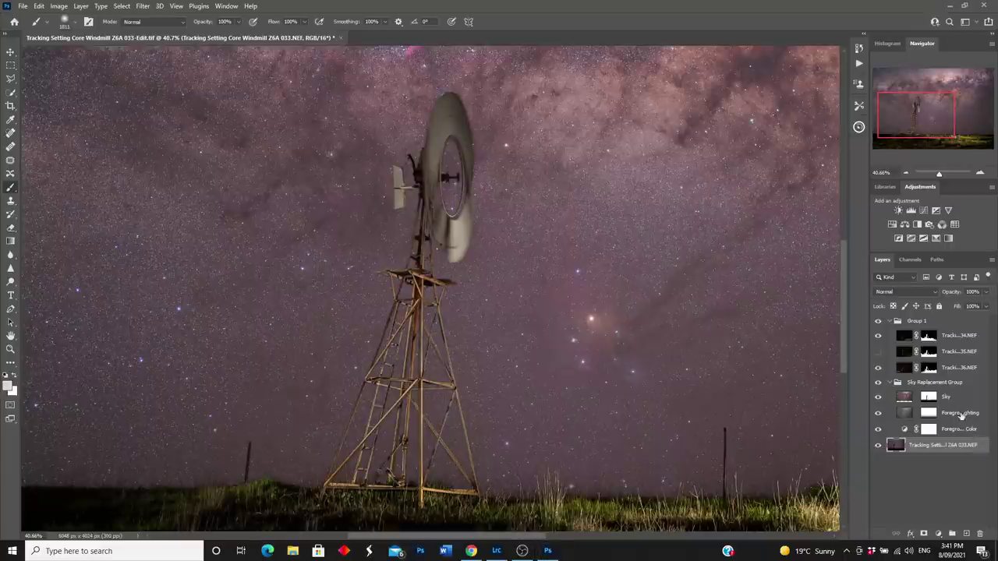
click(879, 369)
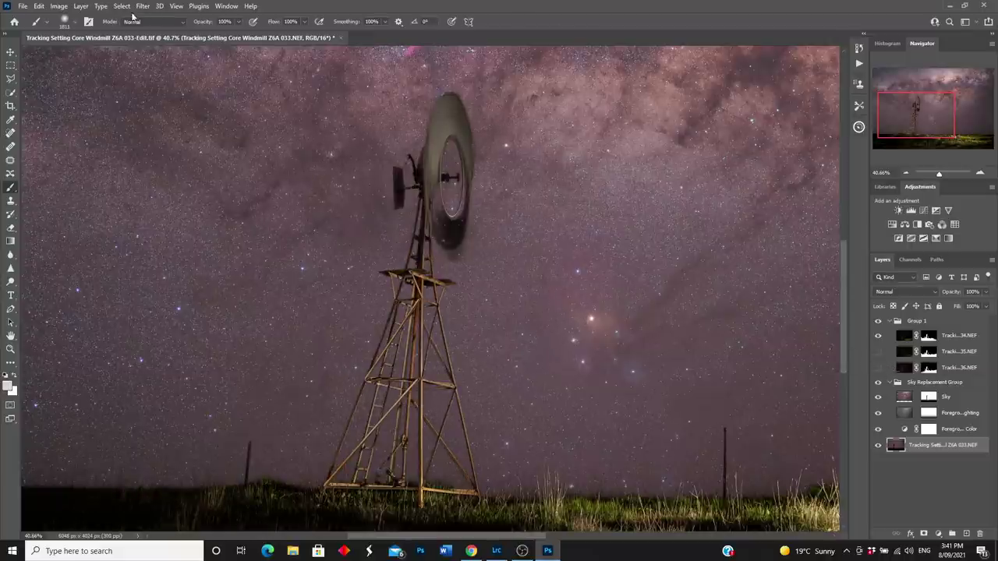
Reduce the Soft Round brush to about 45 px and inspect the lit tail vane with the 36.NEF layer shown
click(73, 22)
drag(124, 56, 79, 56)
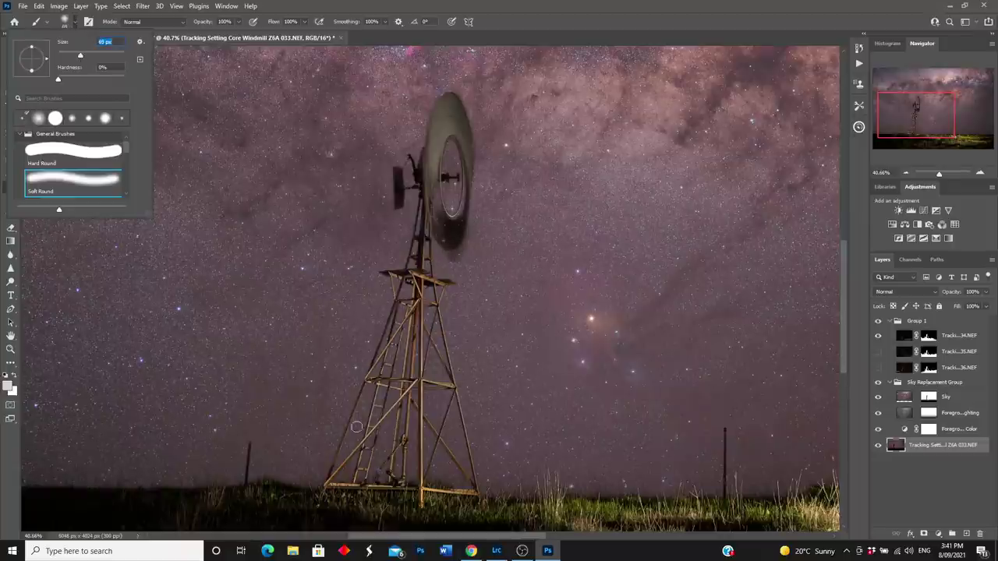
click(878, 370)
click(879, 370)
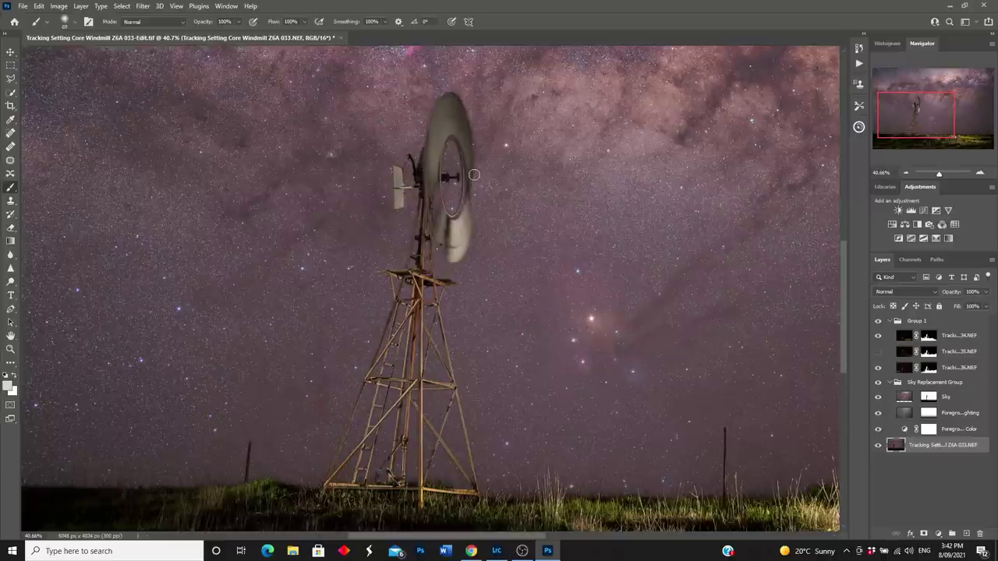
mouse_move(400, 188)
mouse_down()
mouse_move(413, 200)
mouse_move(397, 171)
mouse_move(399, 195)
mouse_up()
mouse_move(399, 172)
mouse_down()
mouse_move(399, 203)
mouse_move(400, 179)
mouse_up()
Toggle the 36.NEF layer to judge the windmill's lighting up close and in the full composition, leaving the layer hidden
click(878, 368)
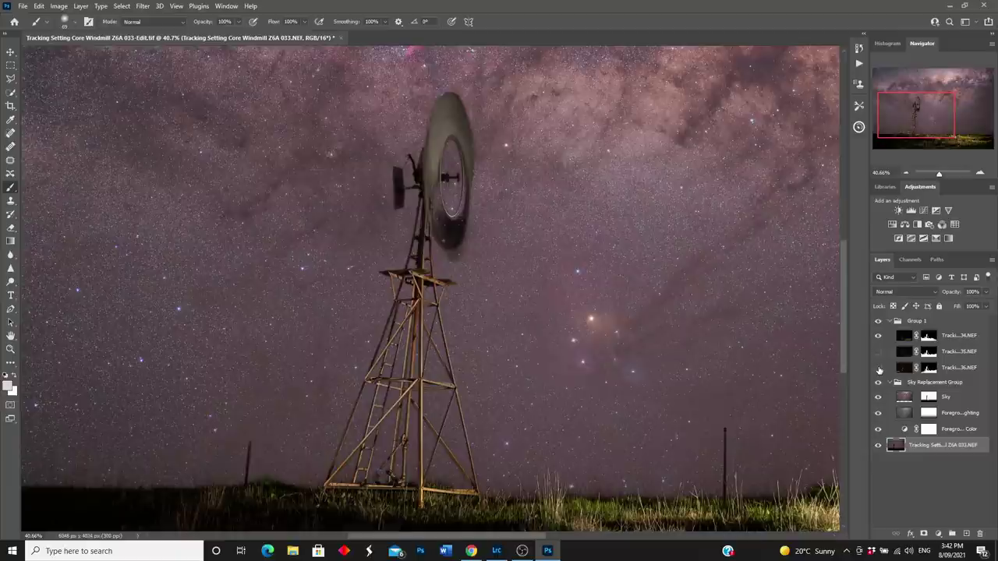
click(878, 368)
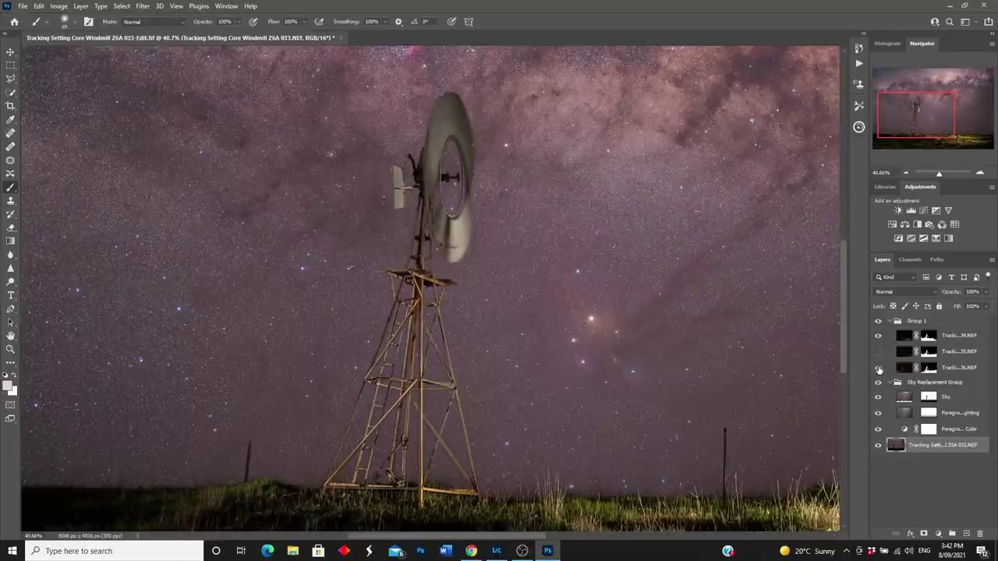
click(878, 368)
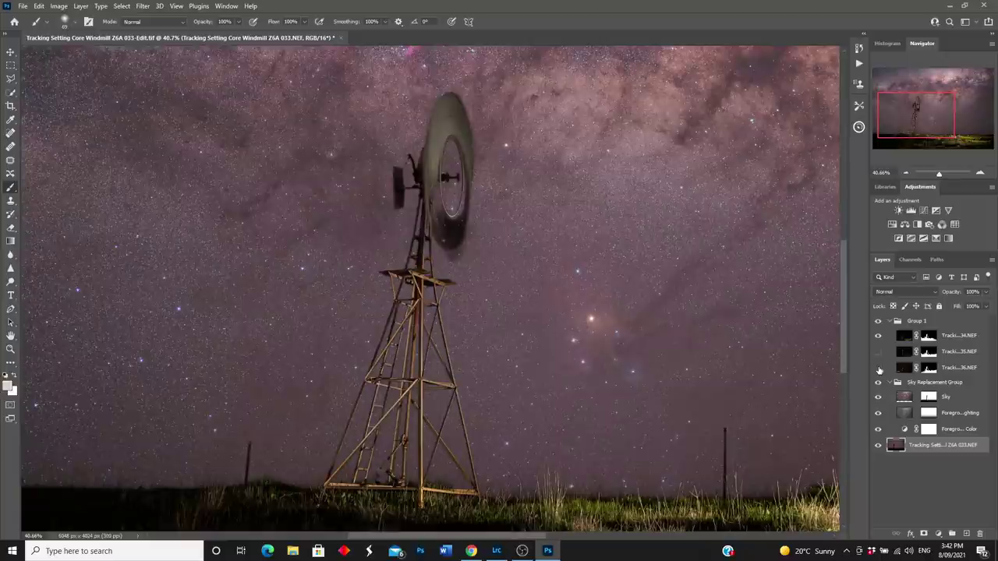
click(879, 368)
click(878, 369)
click(879, 369)
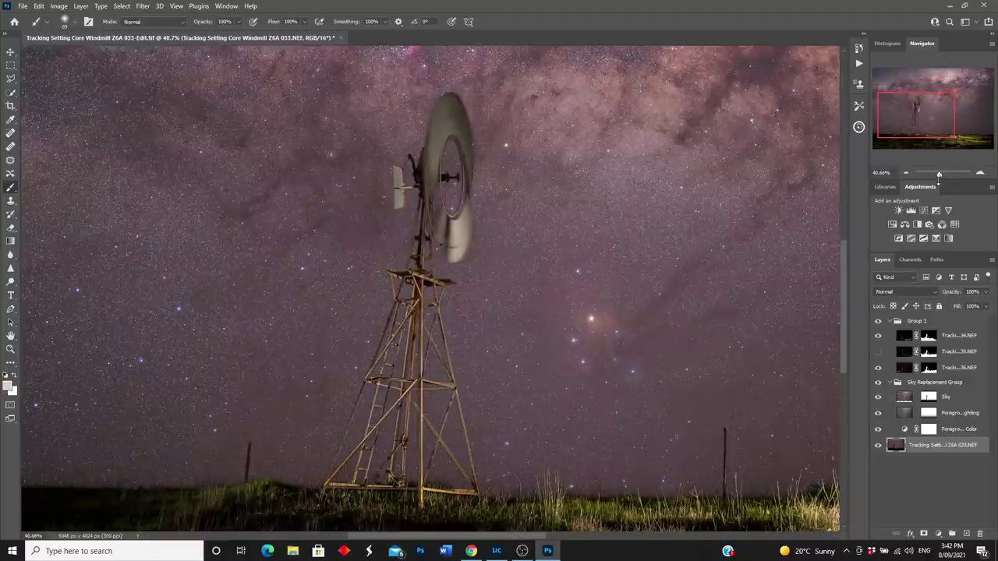
drag(941, 178, 938, 175)
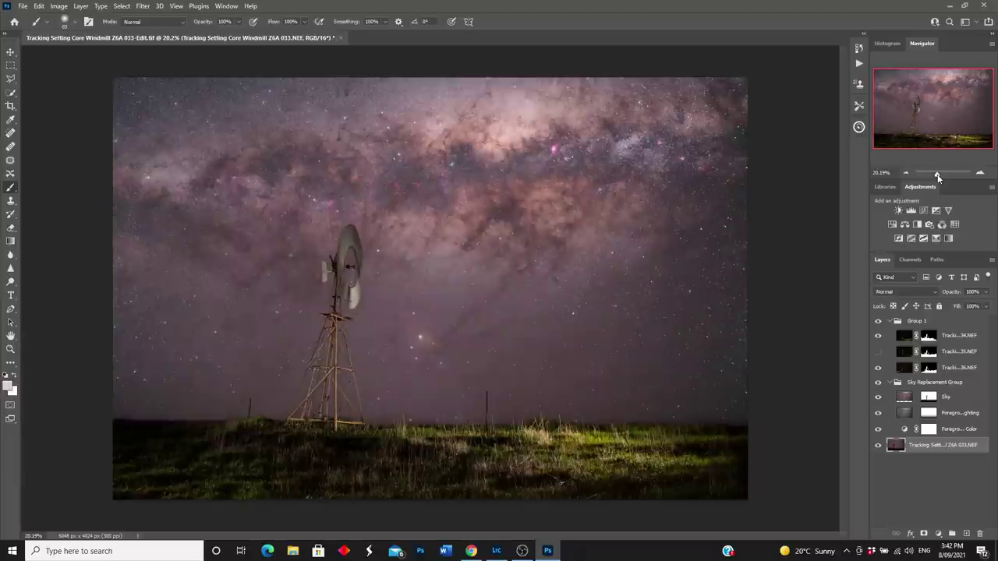
click(879, 367)
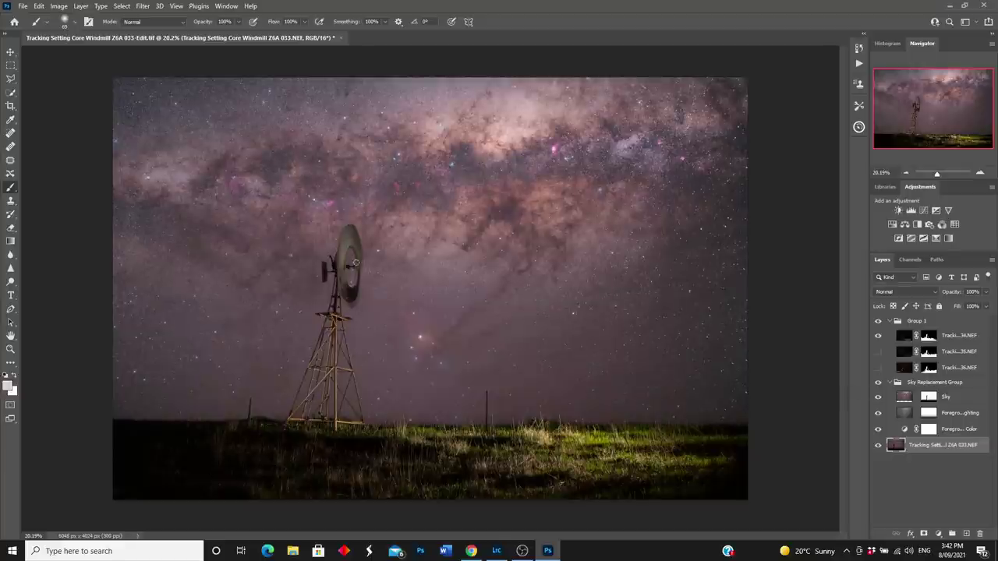
Show the layer ending in 36.NEF and paint black on its mask over the windmill tower with a 401 px soft brush
click(879, 370)
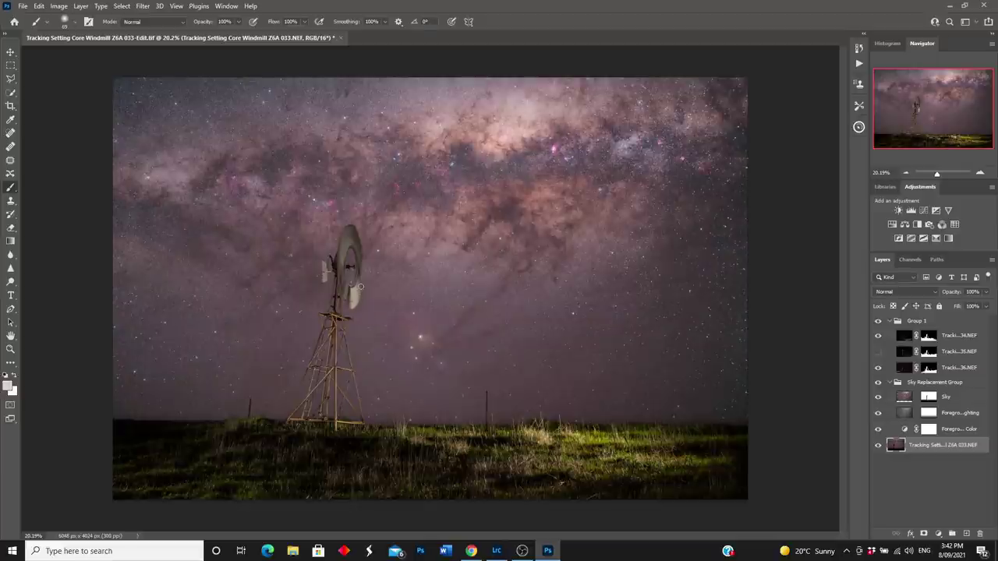
click(928, 368)
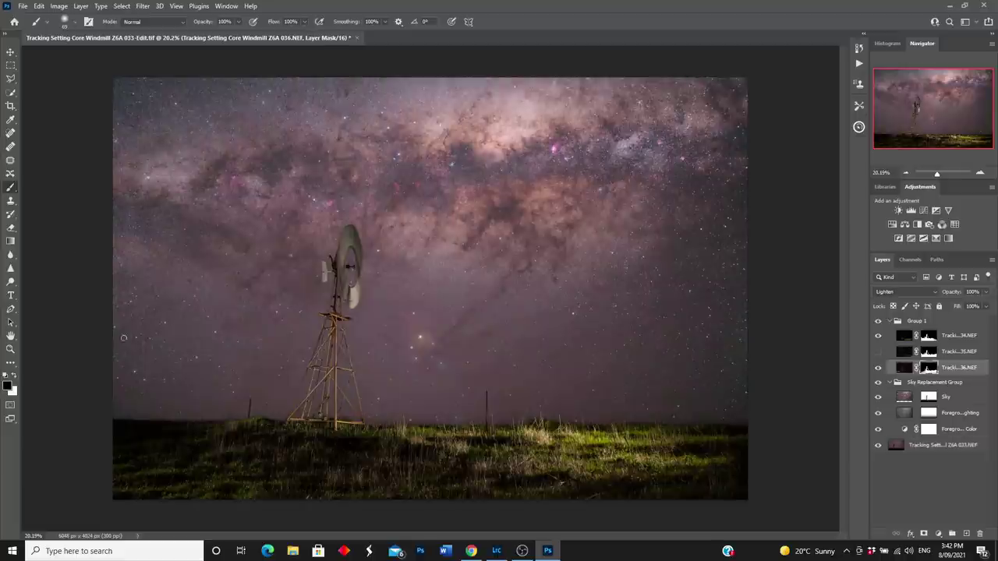
click(73, 24)
drag(78, 56, 114, 56)
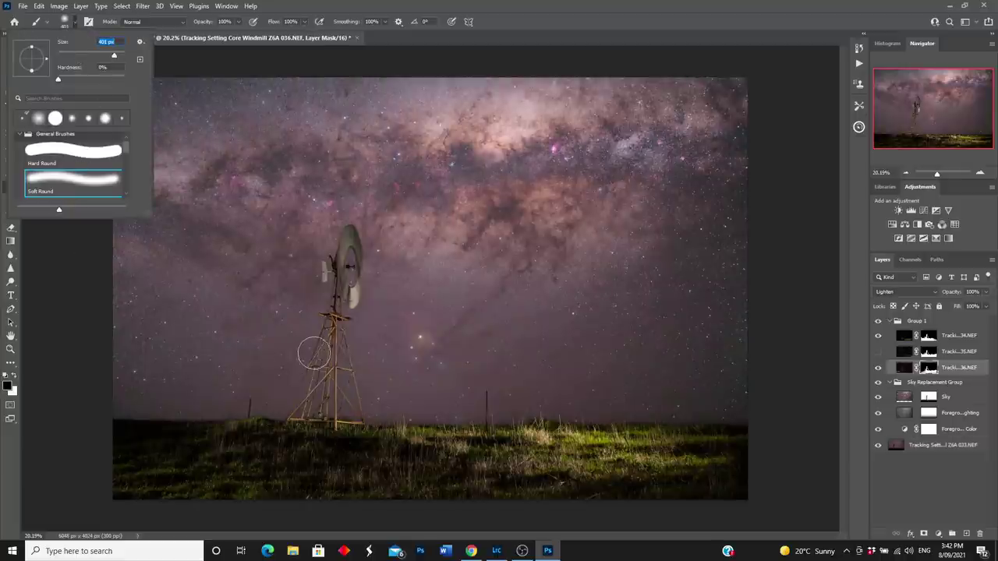
click(316, 357)
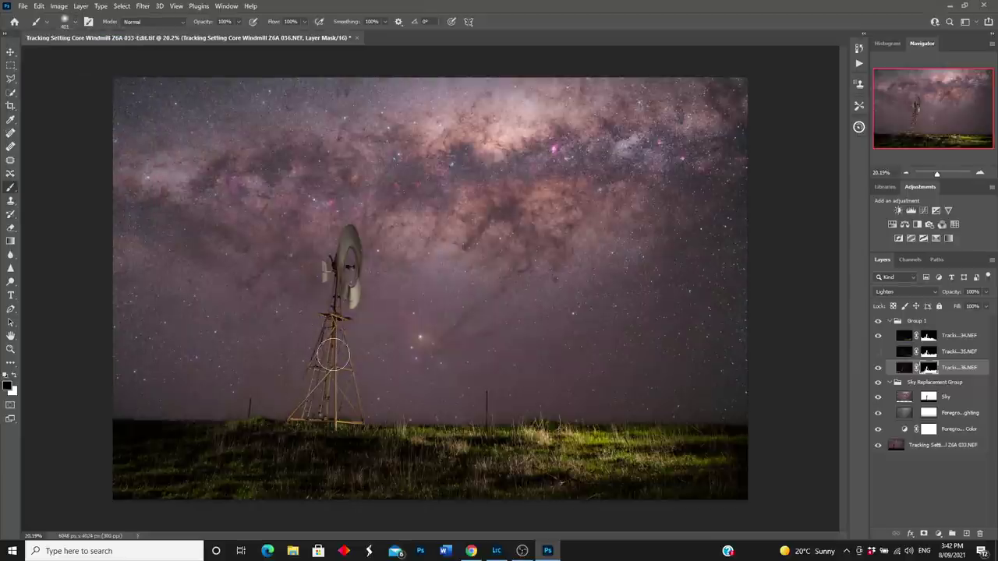
mouse_move(320, 315)
mouse_down()
mouse_move(344, 340)
mouse_move(332, 399)
mouse_up()
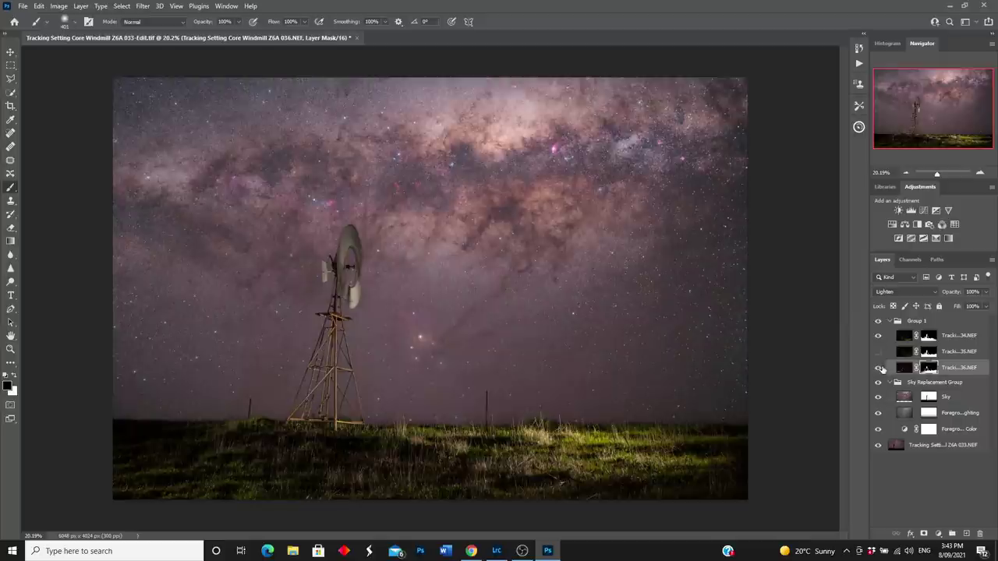
Compare the windmill and grass with and without the layer ending in 34.NEF, leaving the layer shown
click(878, 336)
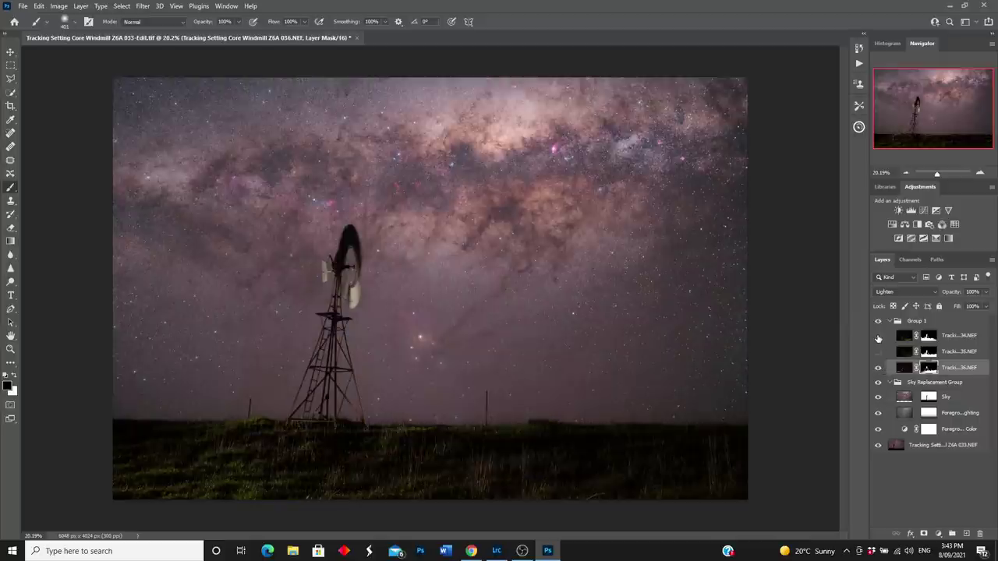
click(878, 336)
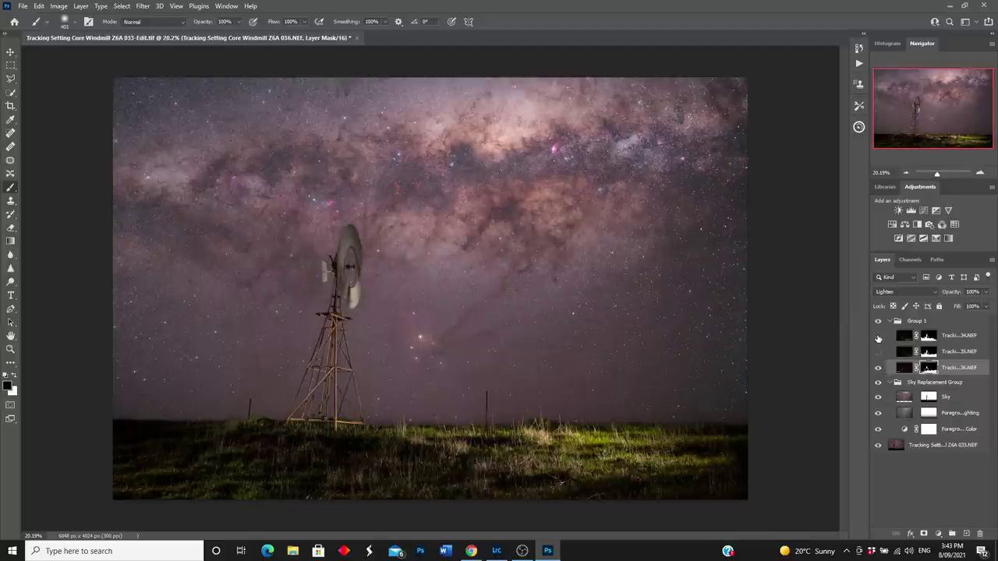
click(878, 336)
click(878, 336)
click(878, 337)
click(878, 336)
Soften the bright grass by painting black on the 34.NEF layer's mask above the horizon with a 3228 px soft brush
click(928, 336)
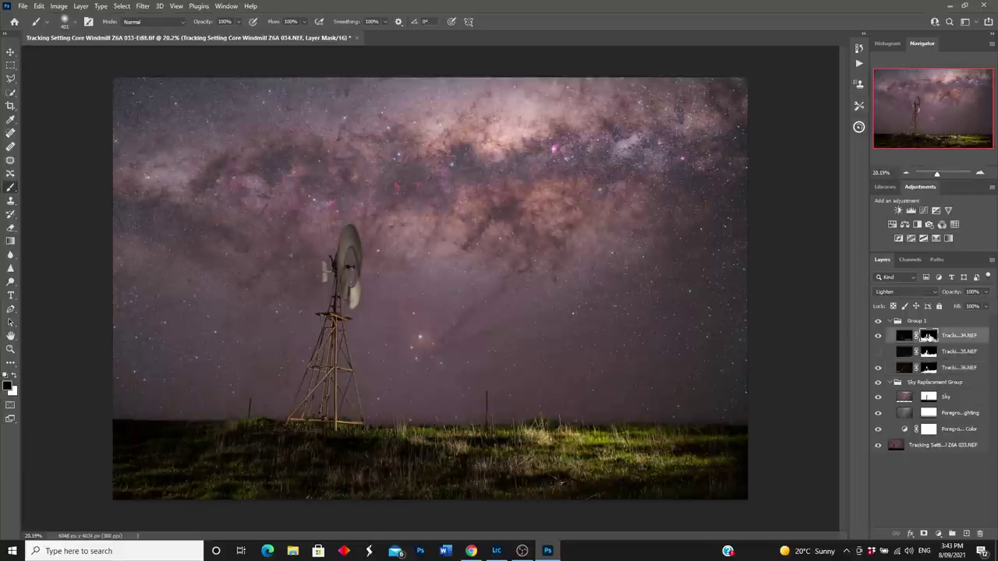
click(75, 23)
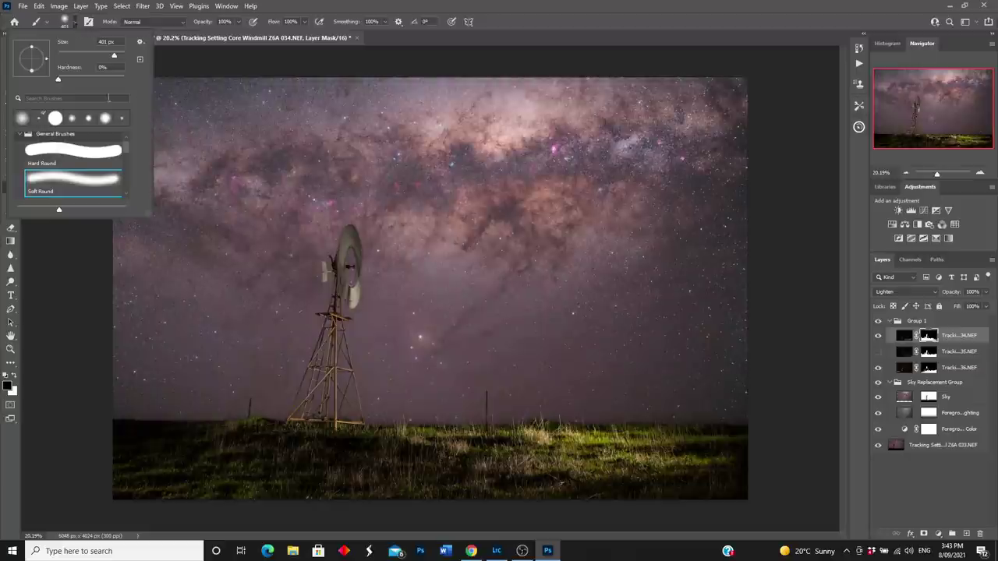
drag(115, 57, 121, 56)
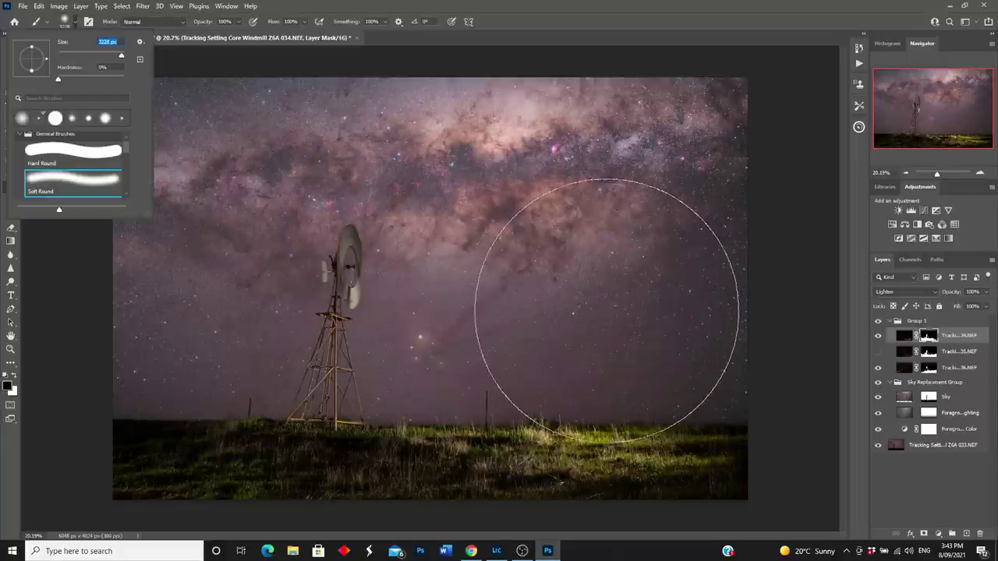
key(Return)
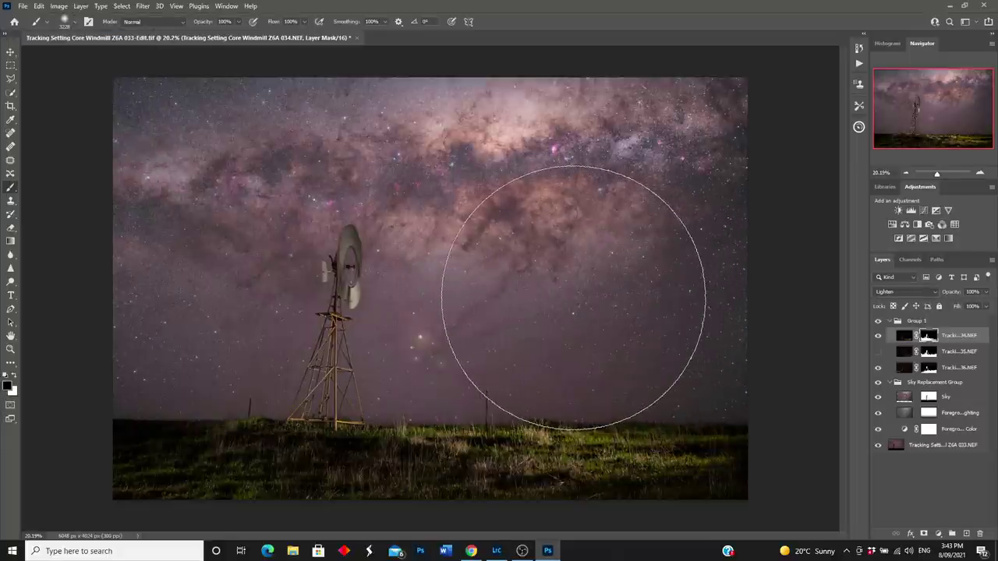
mouse_move(588, 288)
mouse_down()
mouse_move(668, 273)
mouse_move(687, 291)
mouse_up()
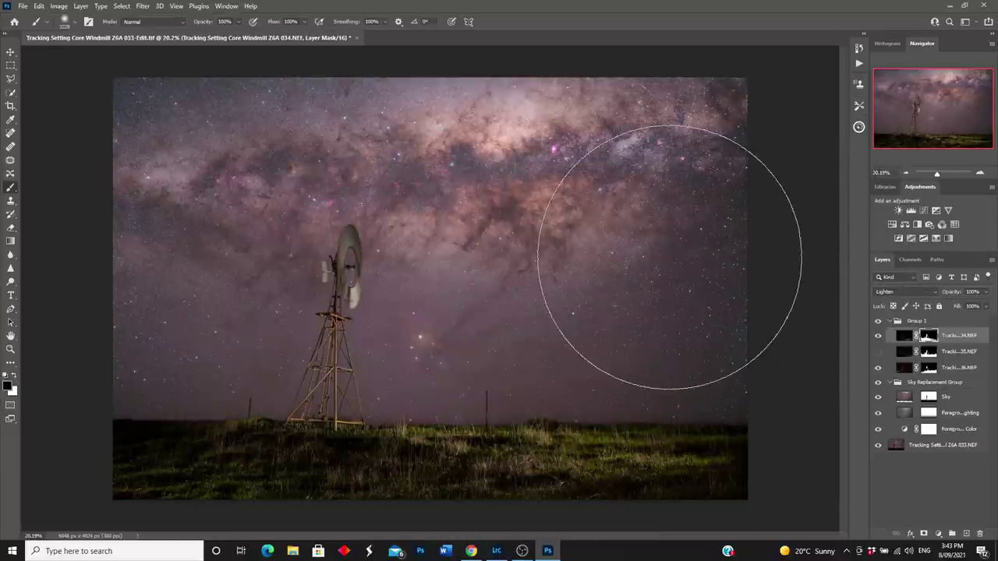
Reduce the Soft Round brush size to 91 px
click(75, 23)
drag(121, 56, 102, 59)
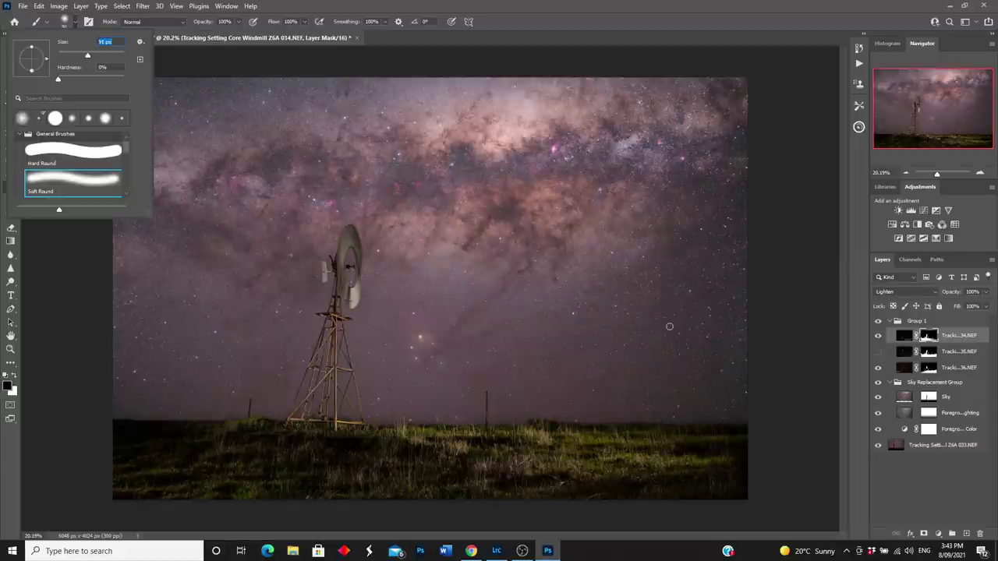
key(Return)
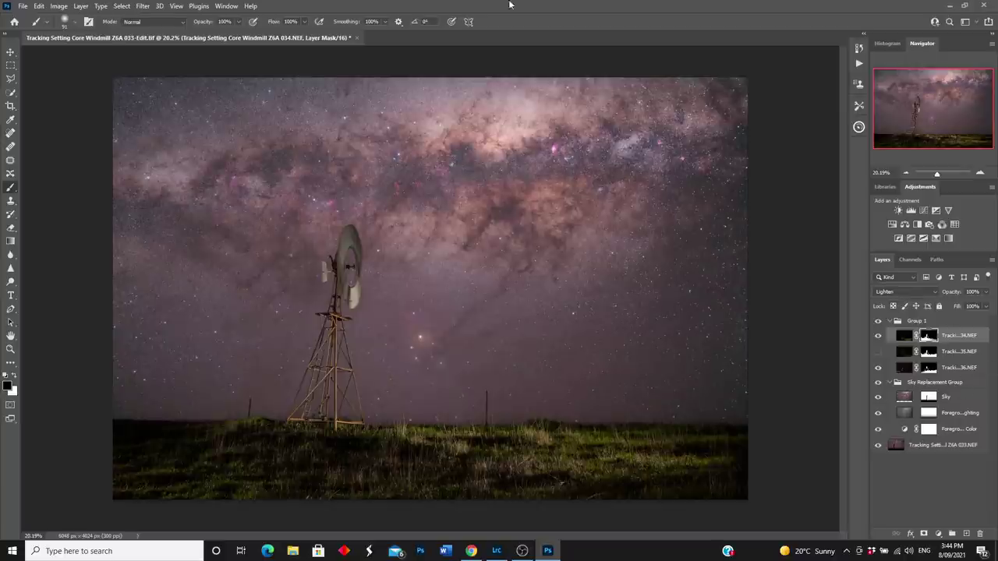
Flatten the image and discard the hidden layers
click(81, 7)
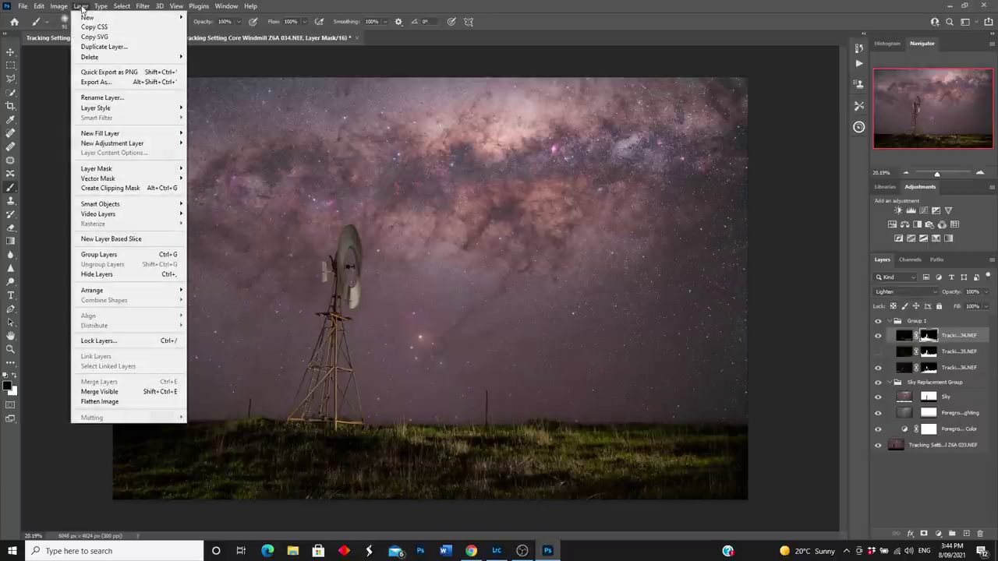
click(111, 402)
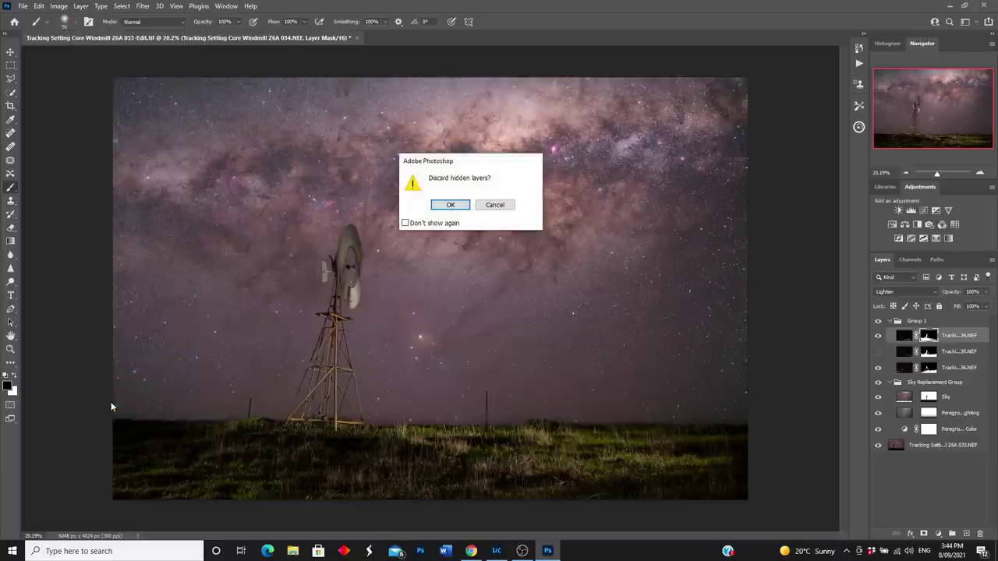
click(450, 201)
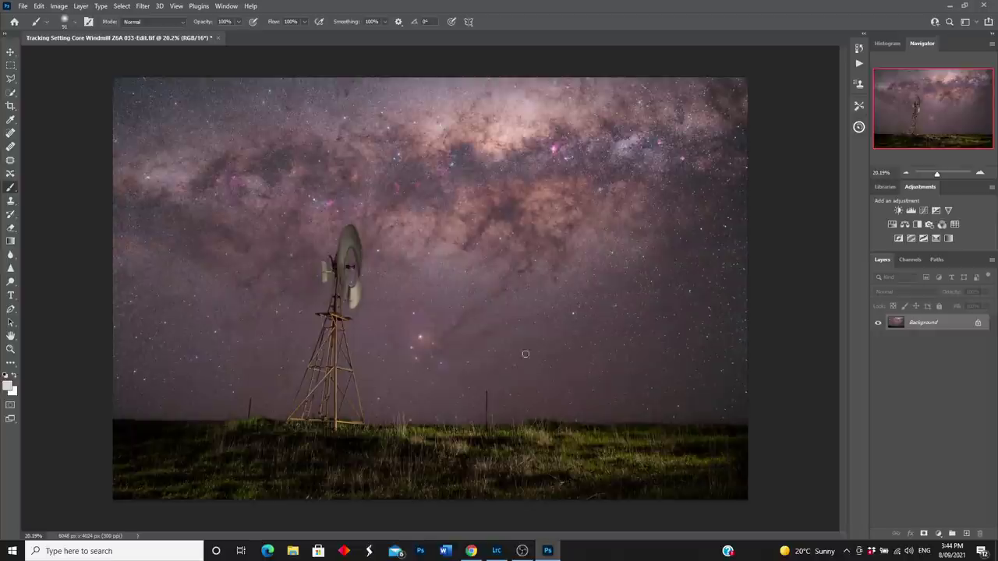
Quit Photoshop with the changes saved and preview the composite full screen in Lightroom Classic
click(984, 6)
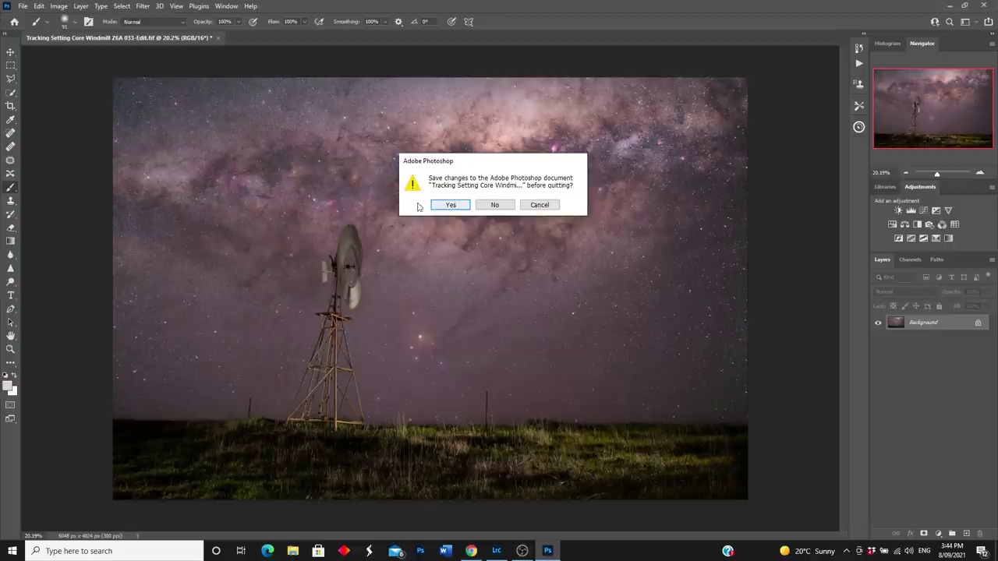
click(453, 205)
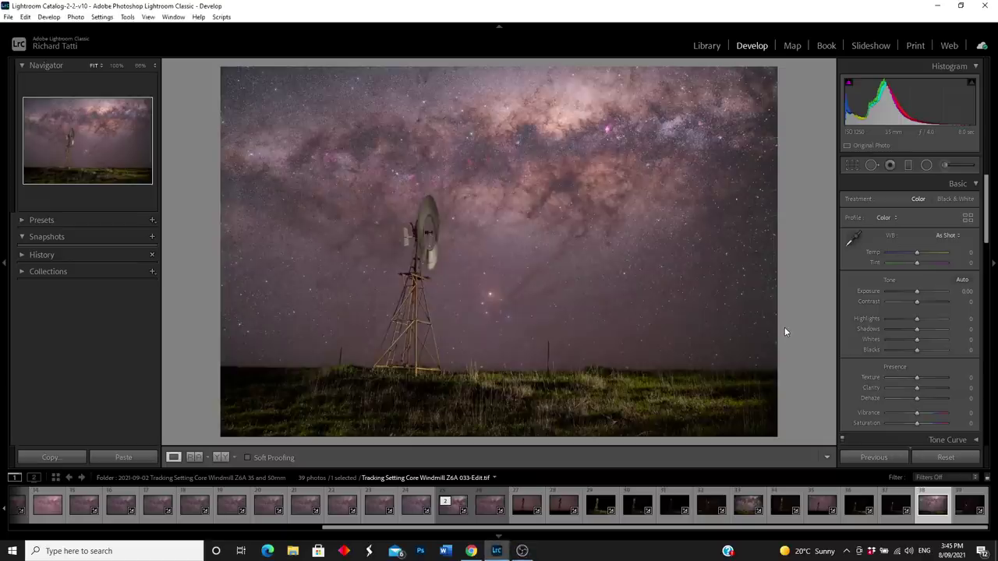
key(f)
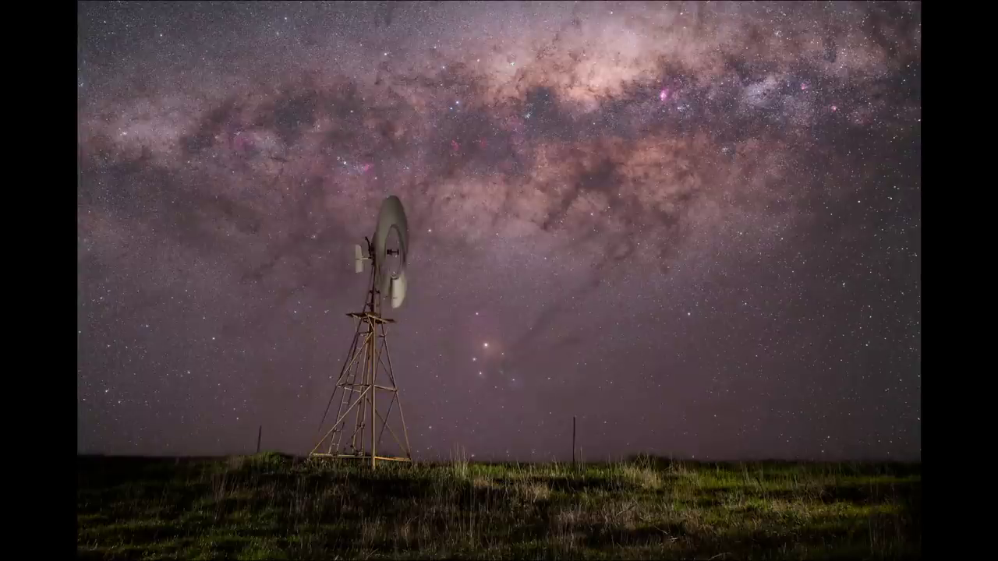
key(Escape)
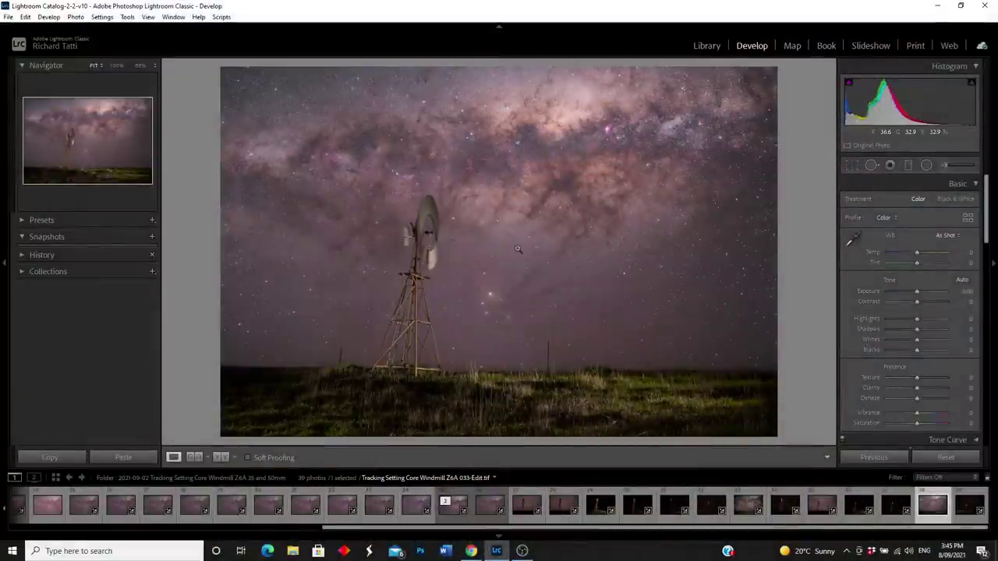
Paint over the sky and Milky Way with the Adjustment Brush at Dehaze 25
click(944, 166)
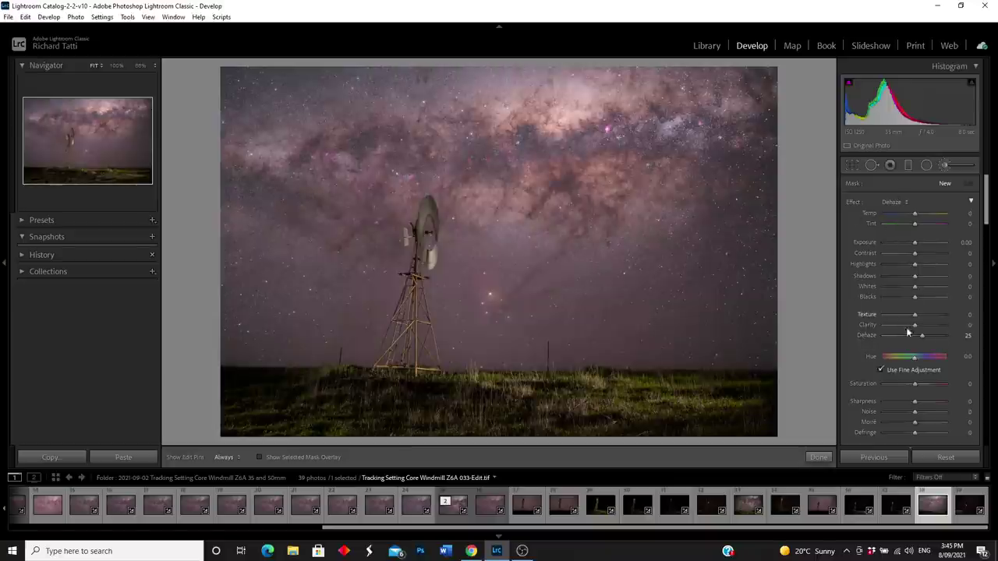
key(h)
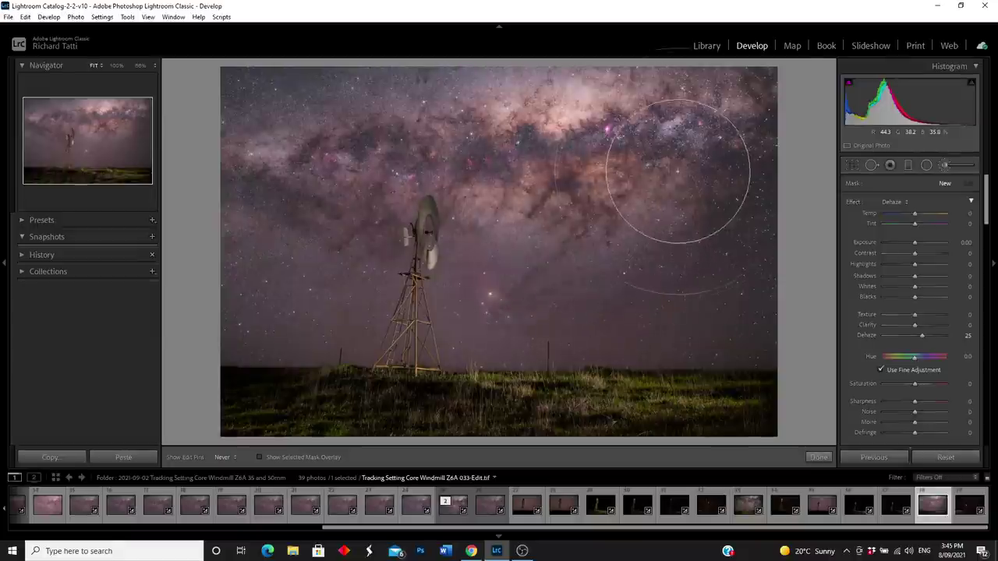
key(h)
key(h)
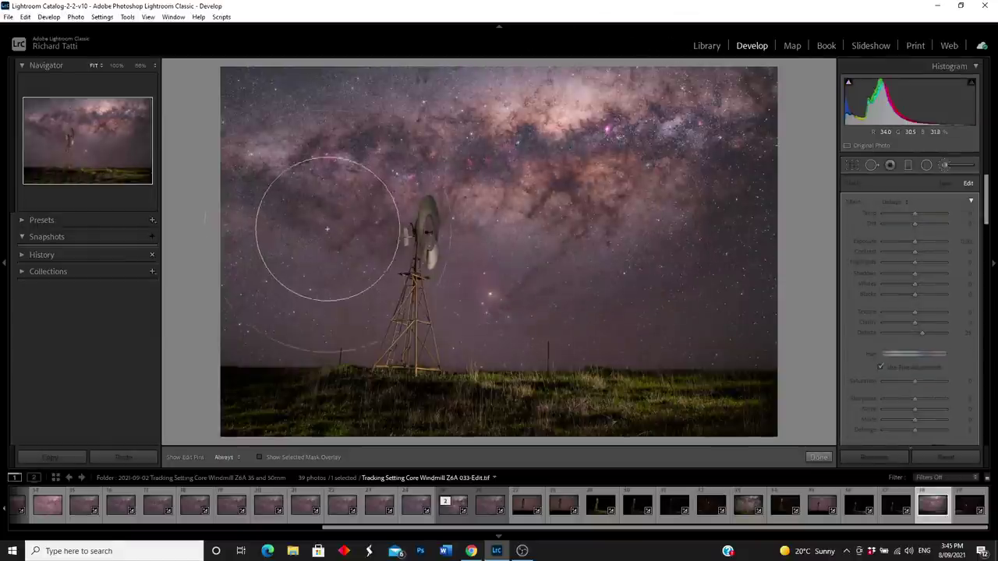
key(h)
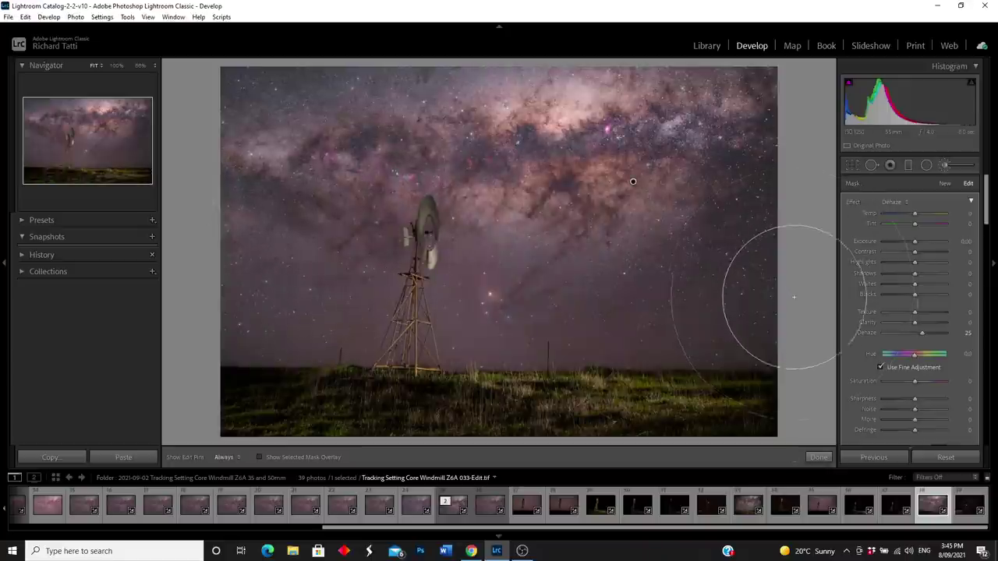
Check the sky brush's mask overlay and set the brush's Temp to 4 and Tint to about -4
click(265, 459)
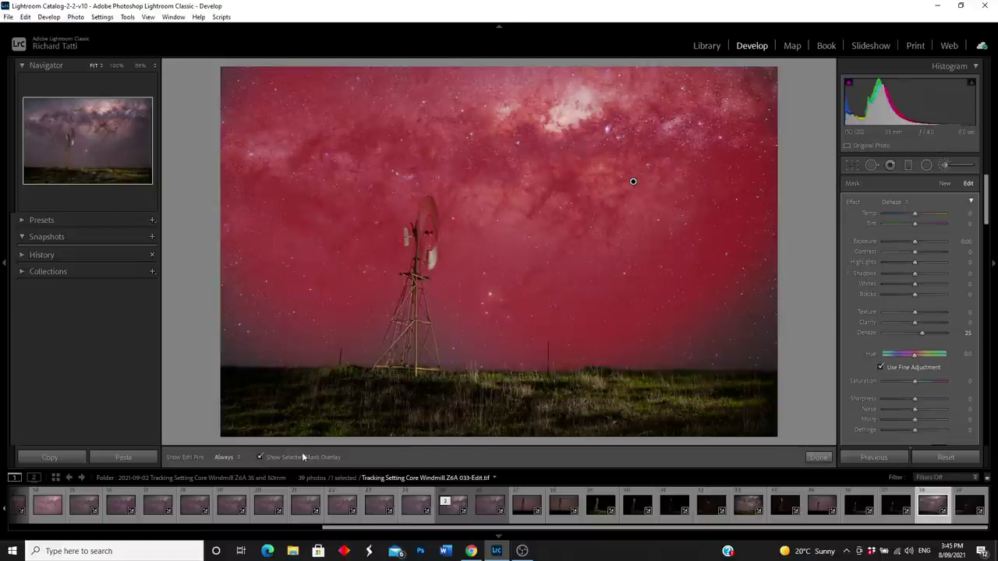
click(261, 457)
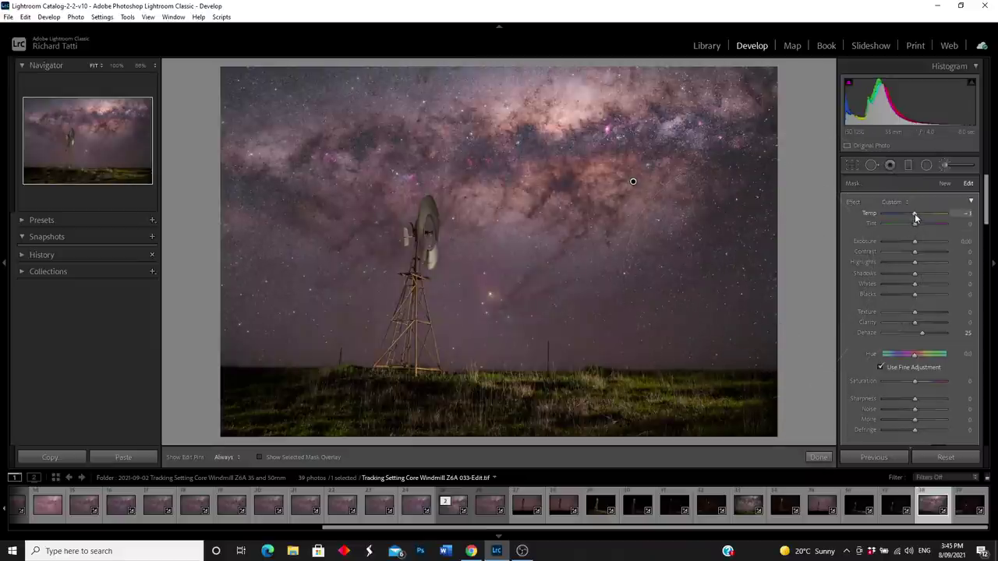
drag(915, 215, 916, 214)
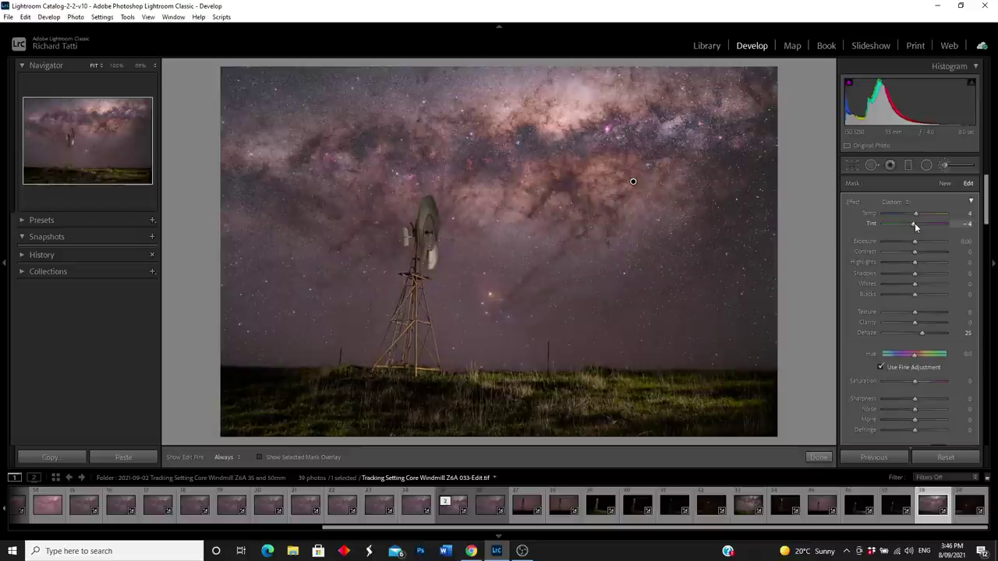
click(818, 458)
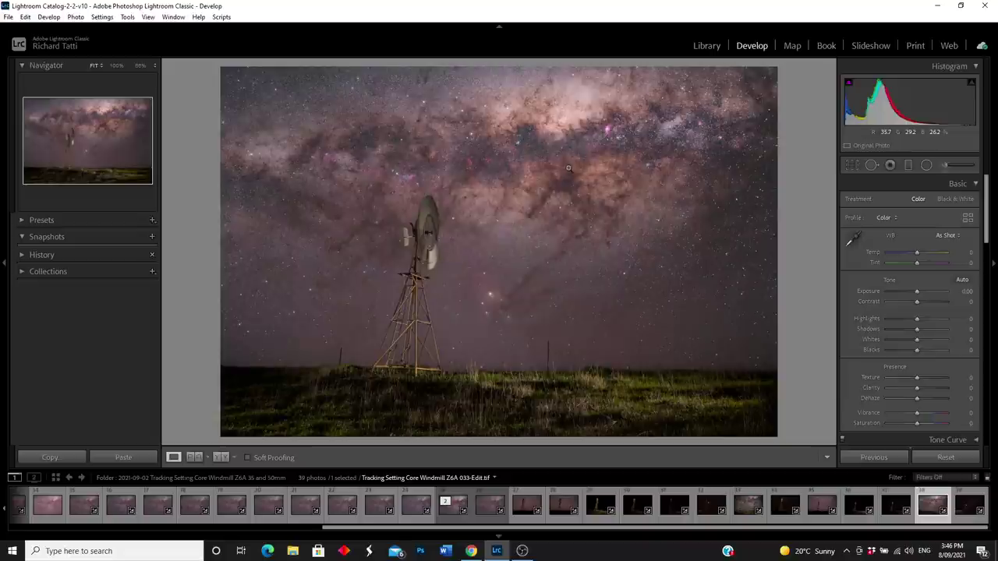
Draw a large radial filter around the windmill and Milky Way, centre it on the frame, and display its mask overlay
click(927, 166)
drag(437, 180, 779, 446)
drag(539, 232, 597, 292)
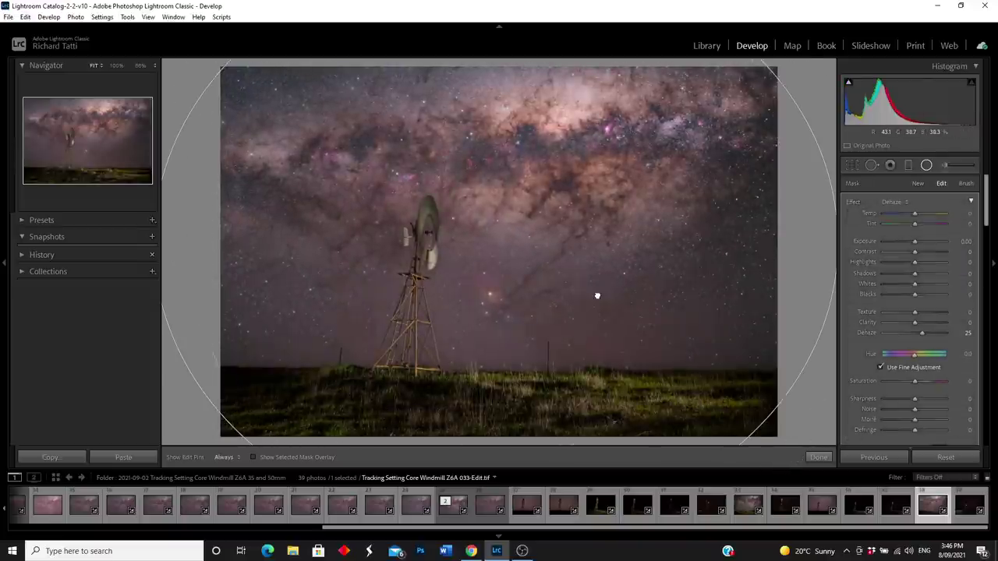
click(252, 457)
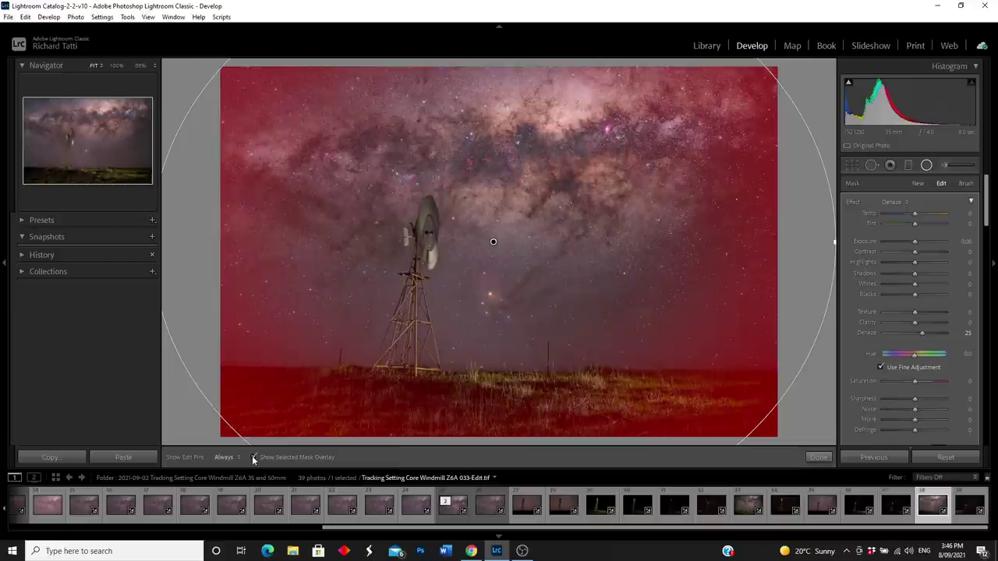
Switch the radial filter to an Exposure effect of about -1.6, move its centre slightly toward the windmill, and hide the overlay
click(907, 203)
click(910, 237)
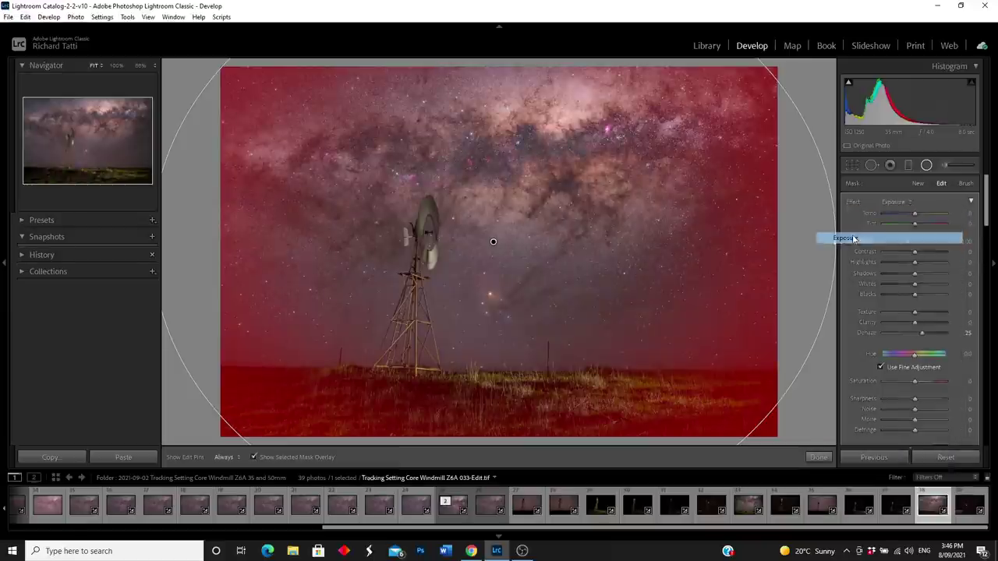
scroll(906, 242, down, 5)
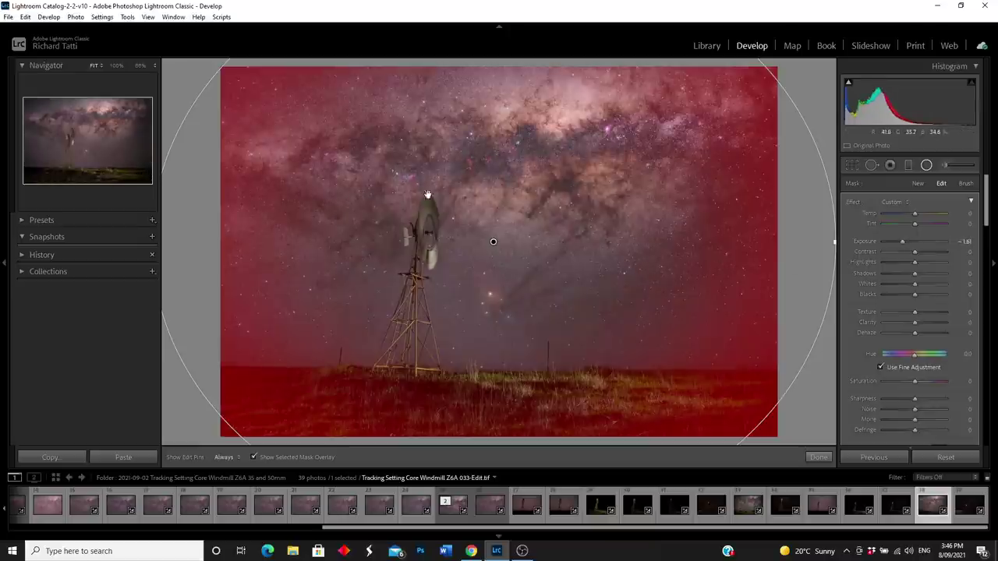
drag(494, 241, 473, 232)
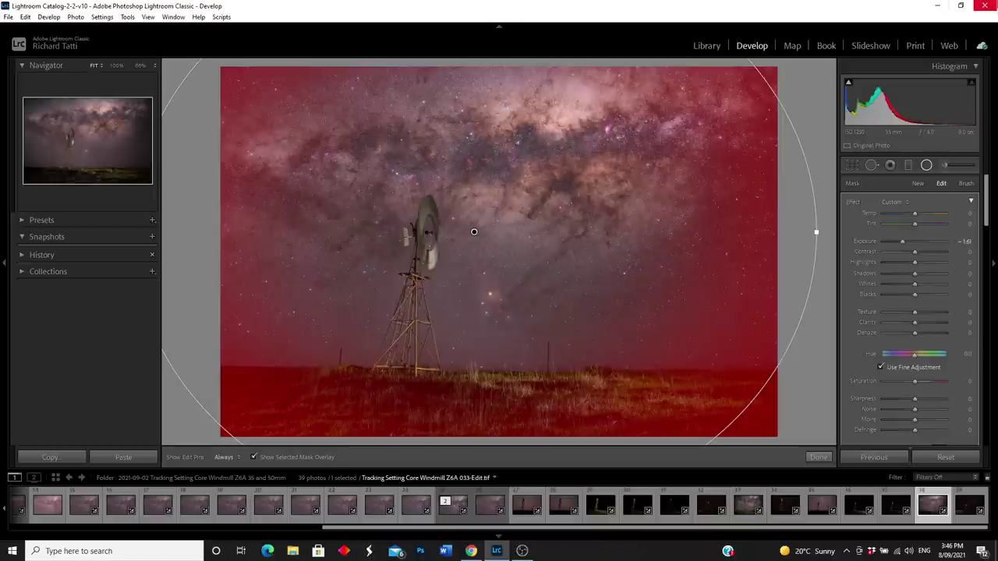
click(253, 458)
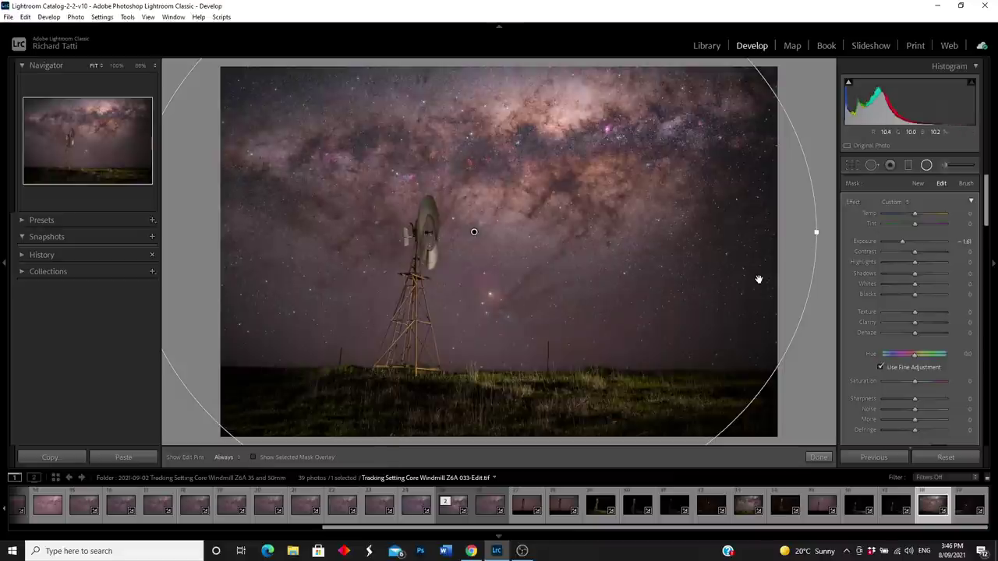
Tilt the radial filter diagonally toward the photo's upper-right corner, keep its centre just beside the windmill head, and finish editing the mask
drag(823, 232, 789, 78)
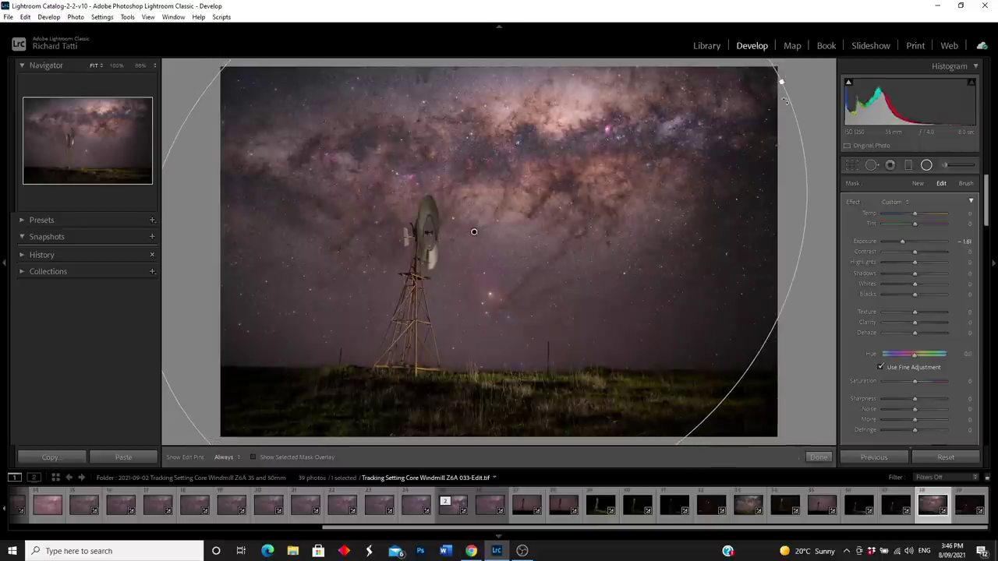
drag(716, 327, 651, 313)
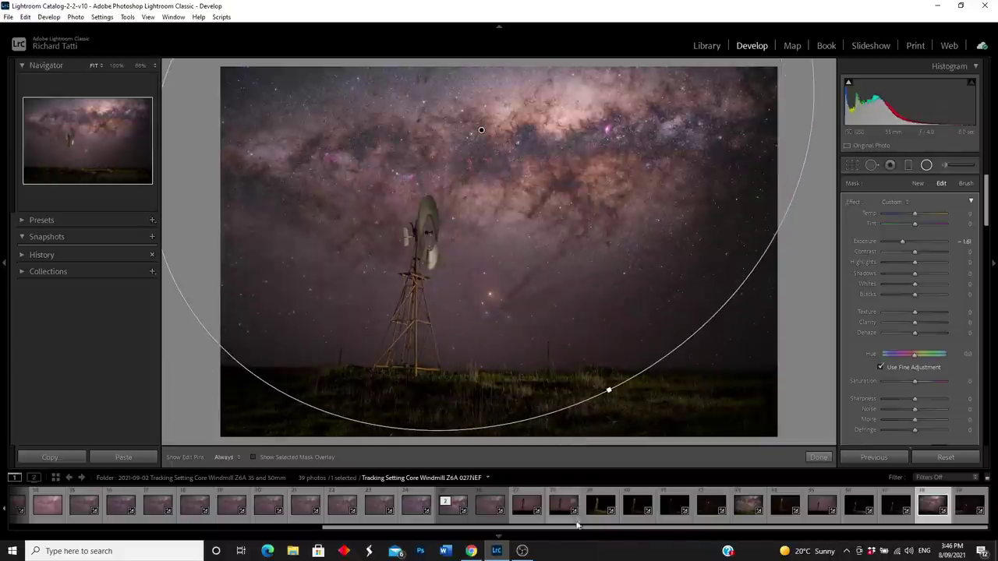
drag(608, 390, 679, 255)
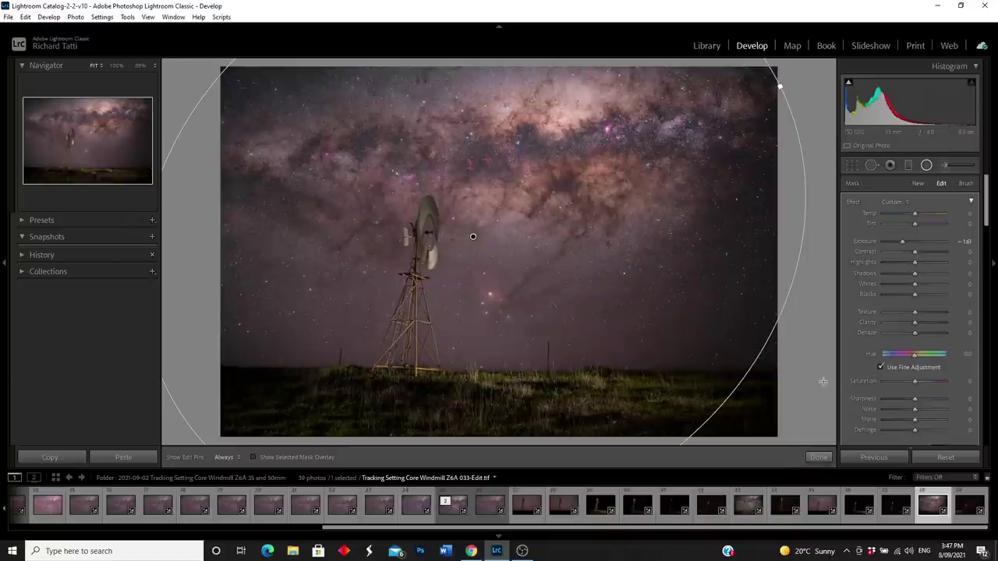
click(819, 459)
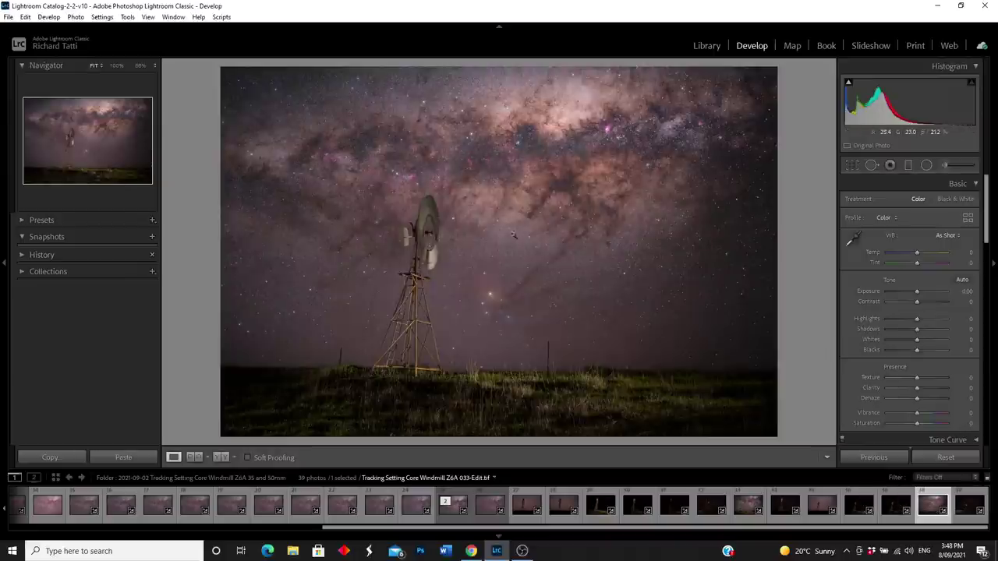
Open the other windmill composite, Tracking Setting Core Windmill Z6A 026-Edit.tif
click(747, 507)
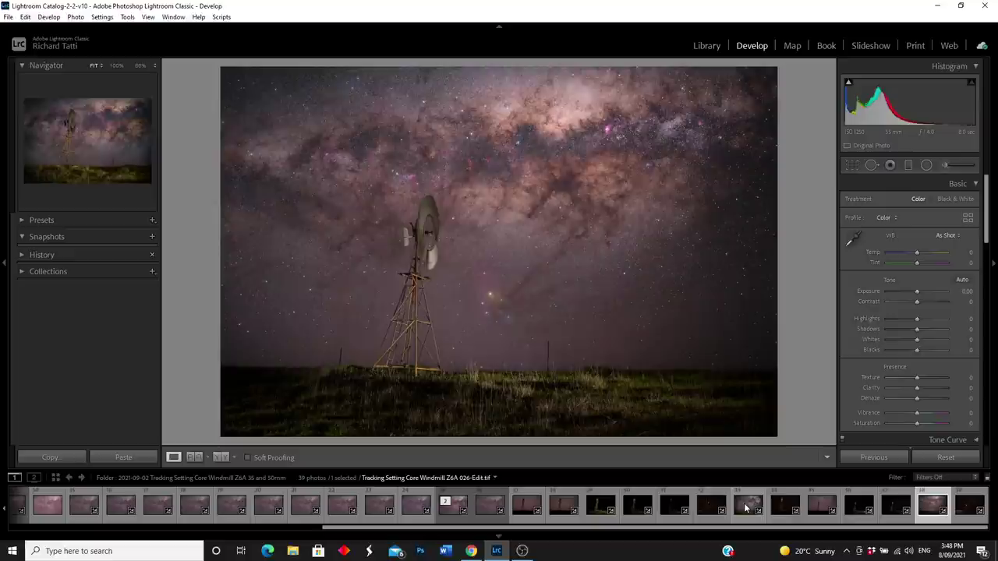
click(747, 507)
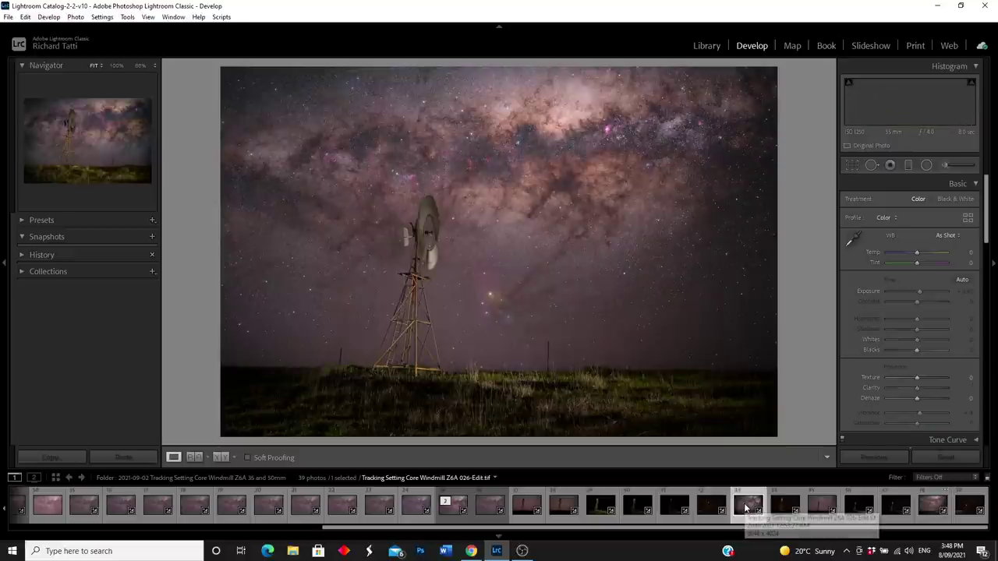